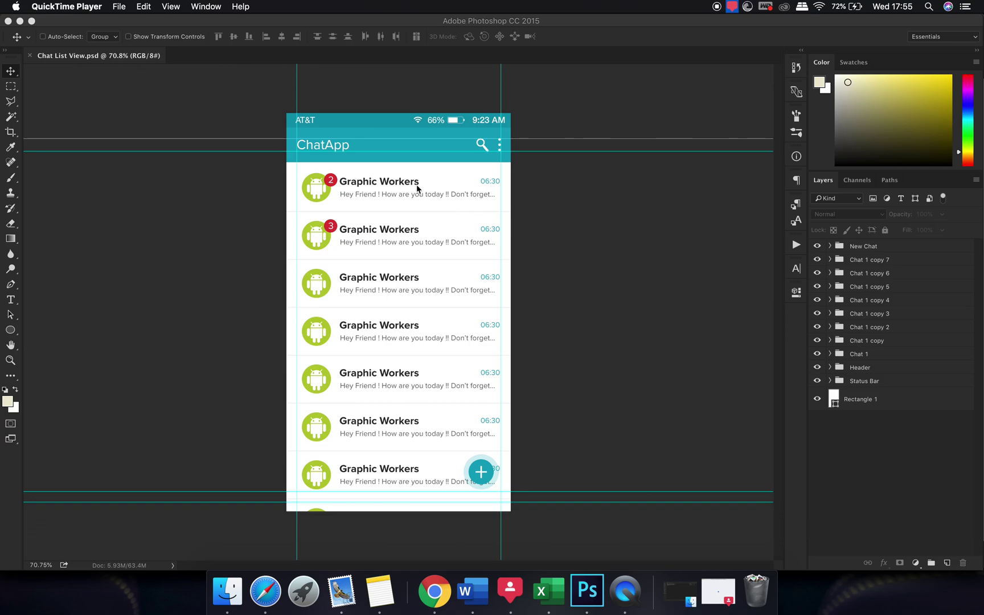
Step: Hide the duplicated chat rows and group all eight Chat layers into one group
{"action": "left_click", "coordinate": [871, 264]}
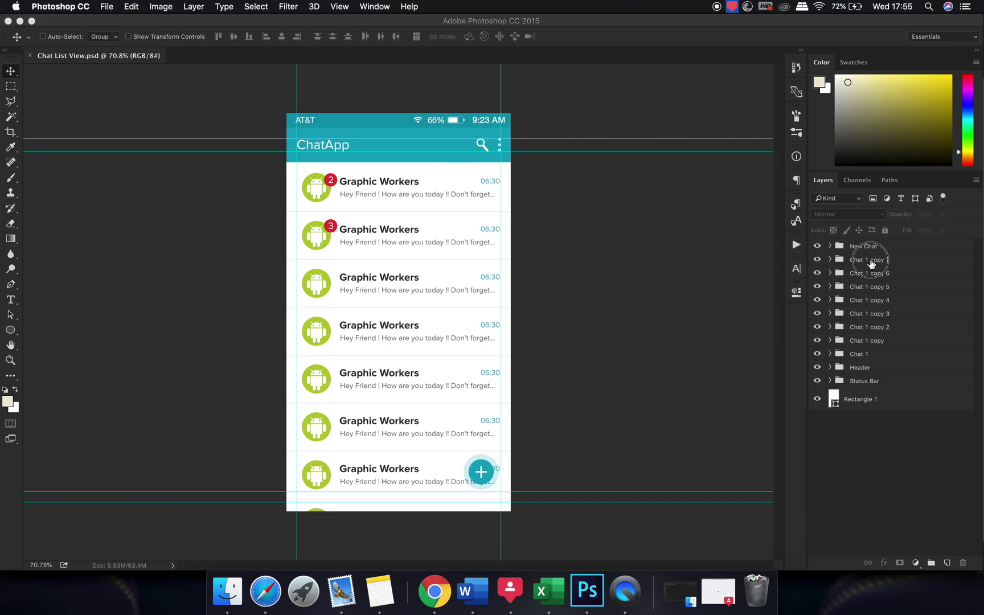
{"action": "left_click_drag", "start_coordinate": [817, 260], "coordinate": [820, 344]}
{"action": "left_click", "coordinate": [818, 352]}
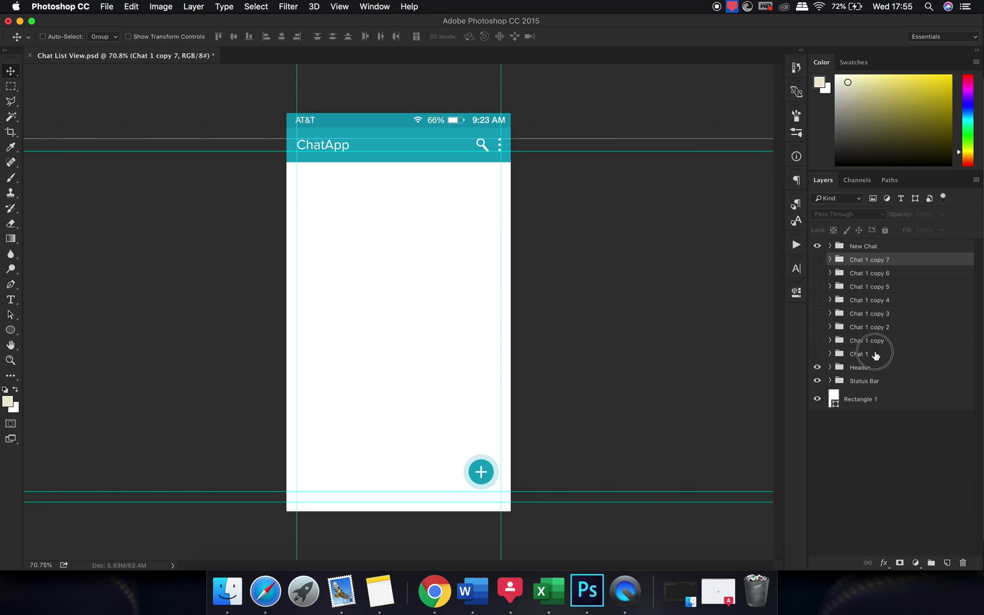
{"action": "left_click", "coordinate": [877, 353]}
{"action": "left_click", "coordinate": [884, 259], "text": "shift"}
{"action": "key", "text": "super+g"}
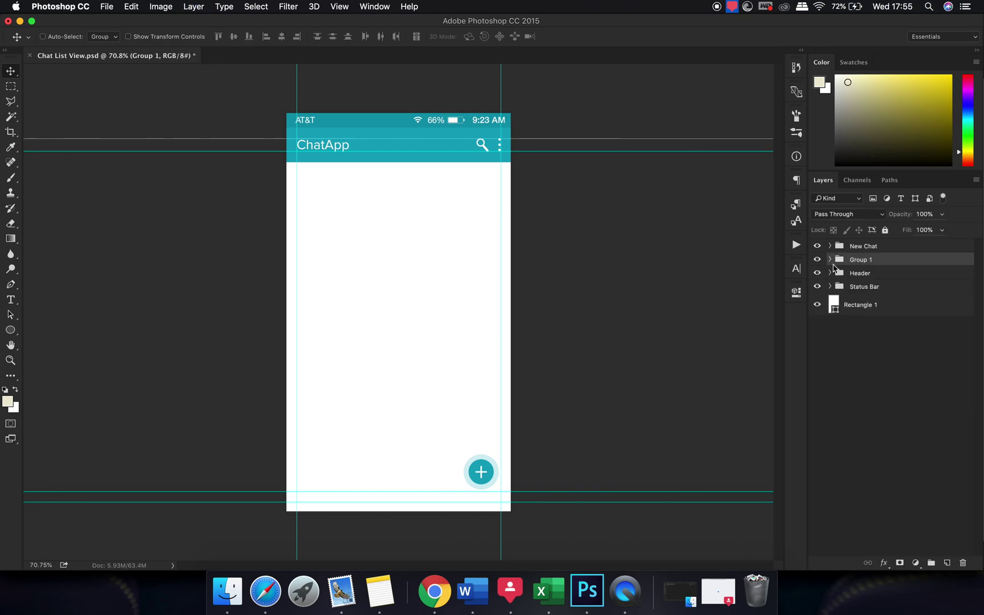
{"action": "left_click", "coordinate": [860, 341]}
Step: Hide the Header and leave only the Chat 1 row visible inside the group
{"action": "left_click", "coordinate": [333, 149], "text": "super"}
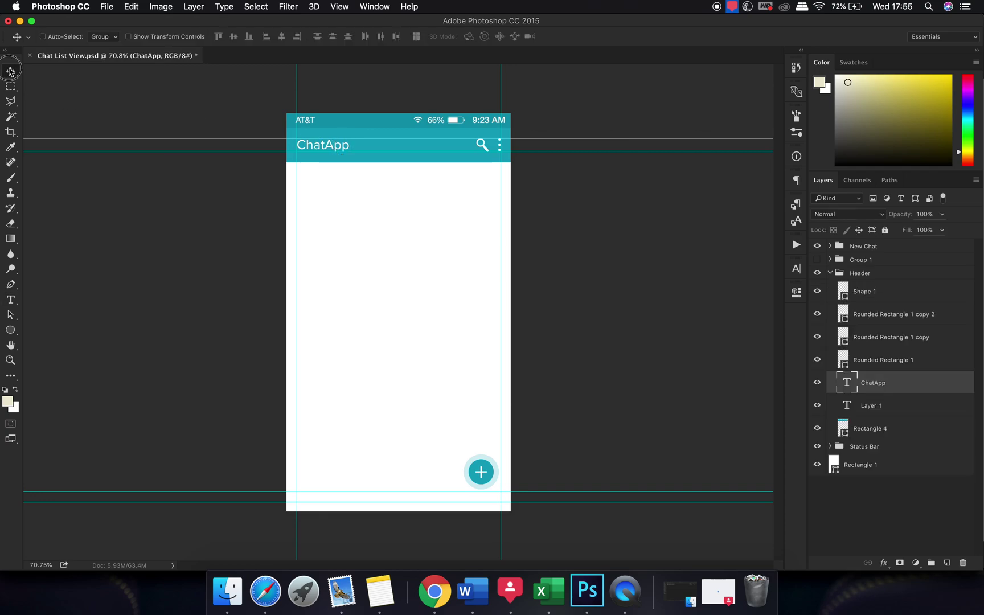
{"action": "left_click", "coordinate": [830, 273]}
{"action": "left_click", "coordinate": [817, 272]}
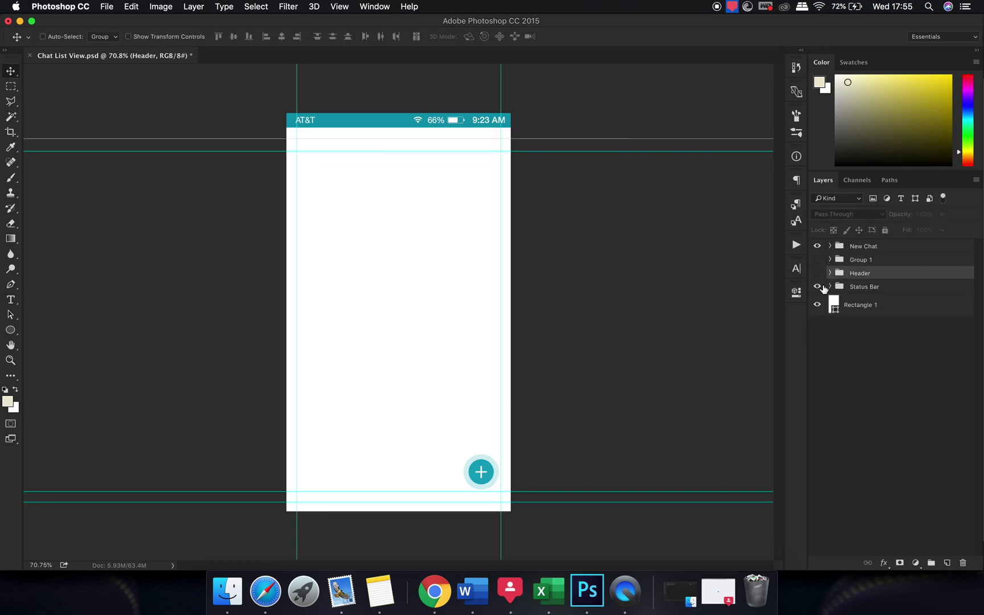
{"action": "left_click", "coordinate": [817, 259]}
{"action": "left_click", "coordinate": [829, 260]}
{"action": "mouse_move", "coordinate": [818, 354]}
{"action": "left_mouse_down"}
{"action": "mouse_move", "coordinate": [823, 273]}
{"action": "mouse_move", "coordinate": [818, 353]}
{"action": "left_mouse_up"}
{"action": "left_click", "coordinate": [817, 368]}
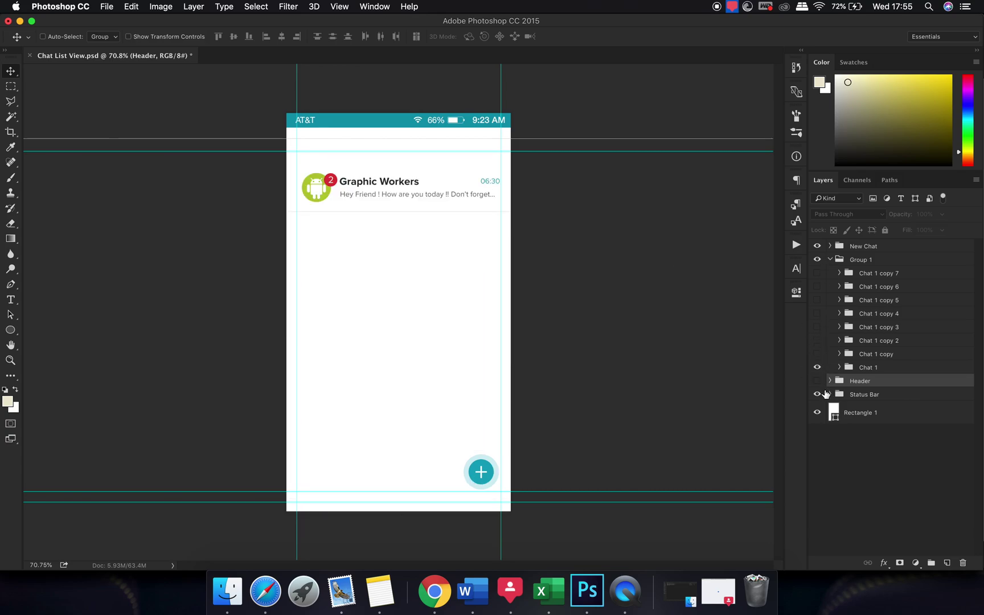
Step: Show the Header and retype its title as 'Graphic Workers', left-aligned with the chat name
{"action": "left_click", "coordinate": [817, 381]}
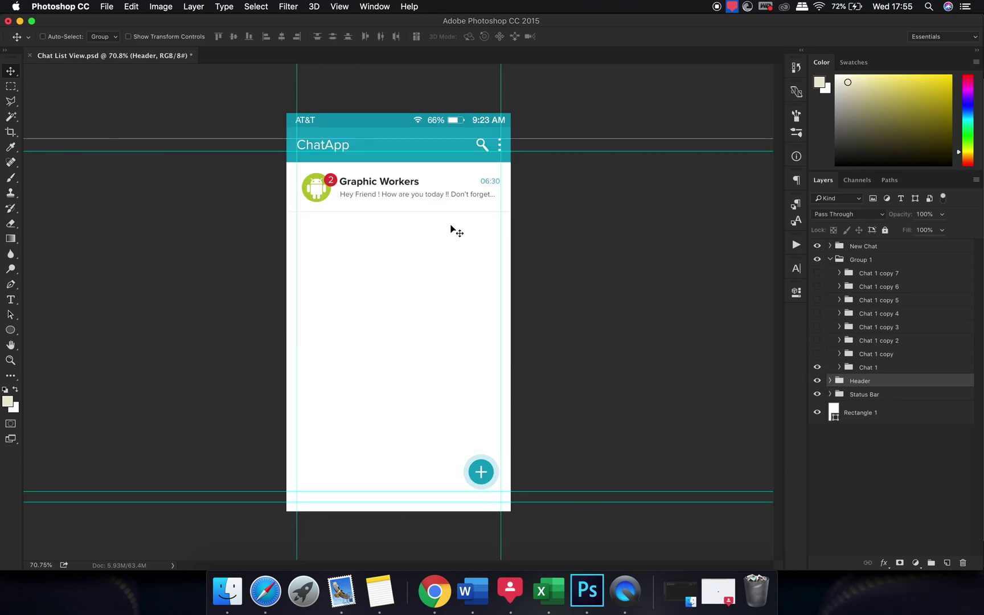
{"action": "double_click", "coordinate": [337, 146]}
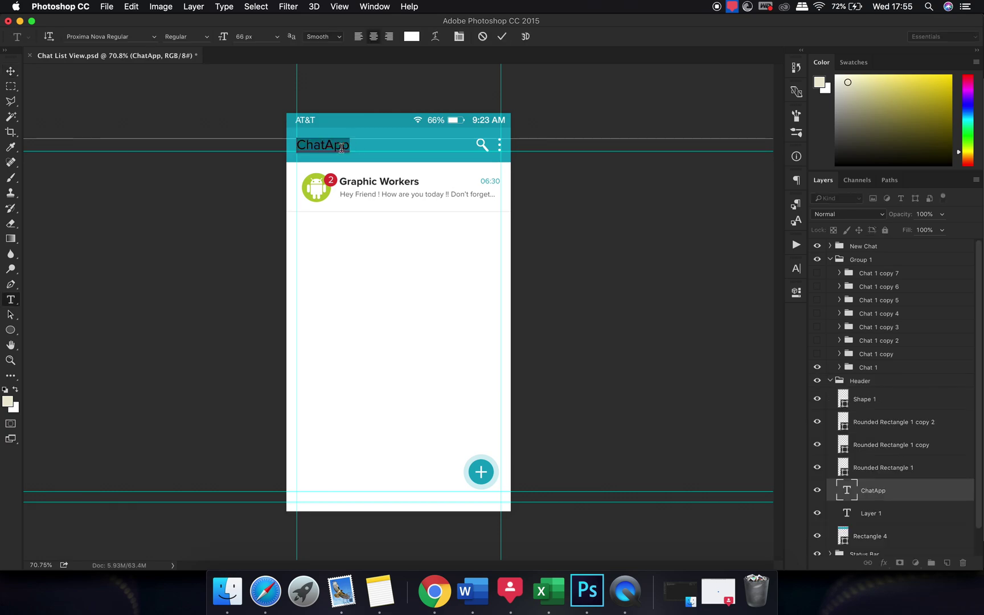
{"action": "type", "text": "Graphic Wore"}
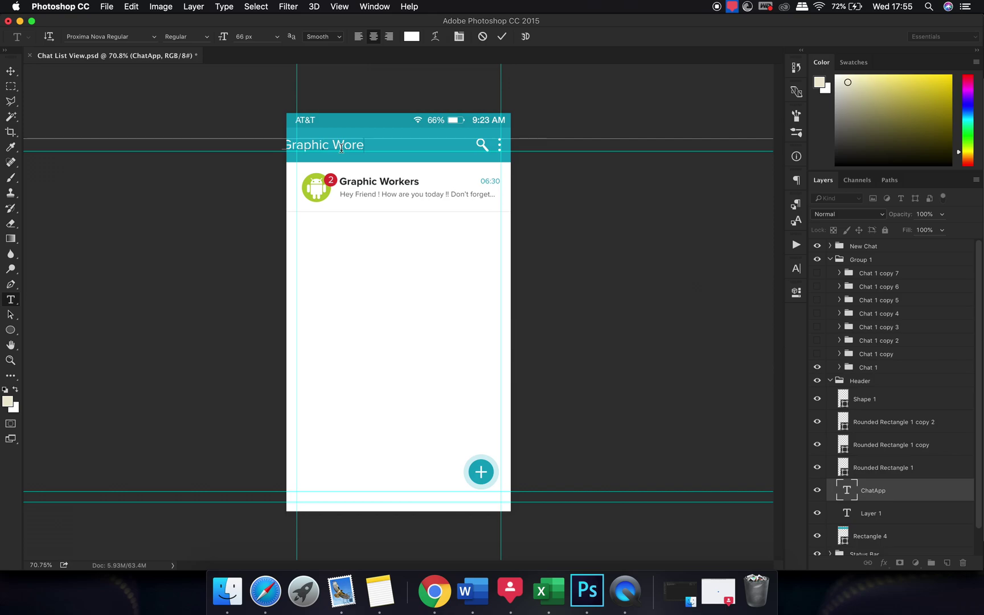
{"action": "key", "text": "BackSpace"}
{"action": "type", "text": "kers"}
{"action": "key", "text": "super+a"}
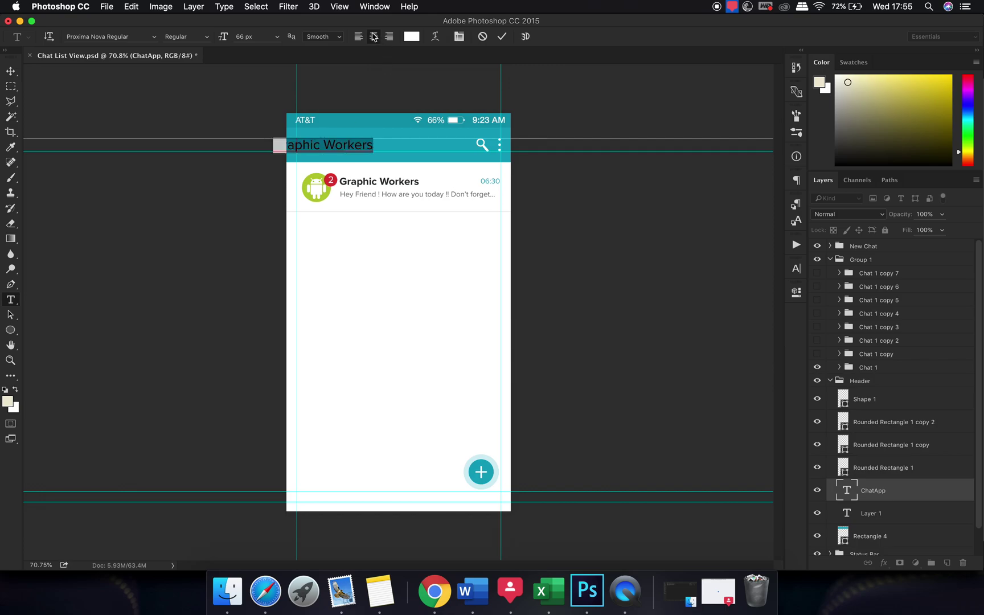
{"action": "left_click", "coordinate": [358, 36]}
{"action": "left_click", "coordinate": [16, 71]}
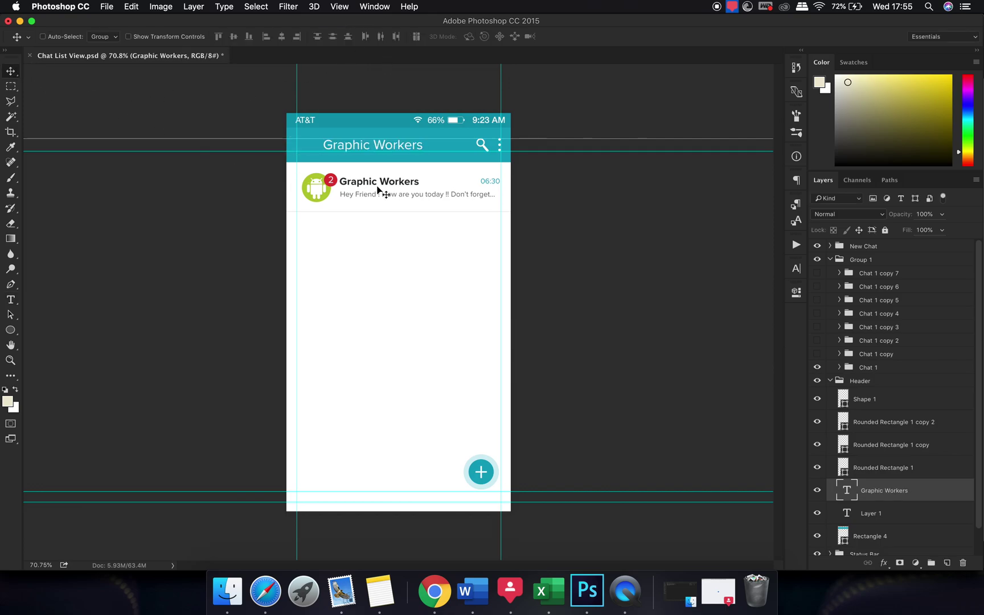
{"action": "left_click_drag", "start_coordinate": [395, 193], "coordinate": [437, 192]}
Step: Set the header title to 48 px Bold and nudge it up slightly
{"action": "left_click", "coordinate": [799, 271]}
{"action": "left_click", "coordinate": [711, 300]}
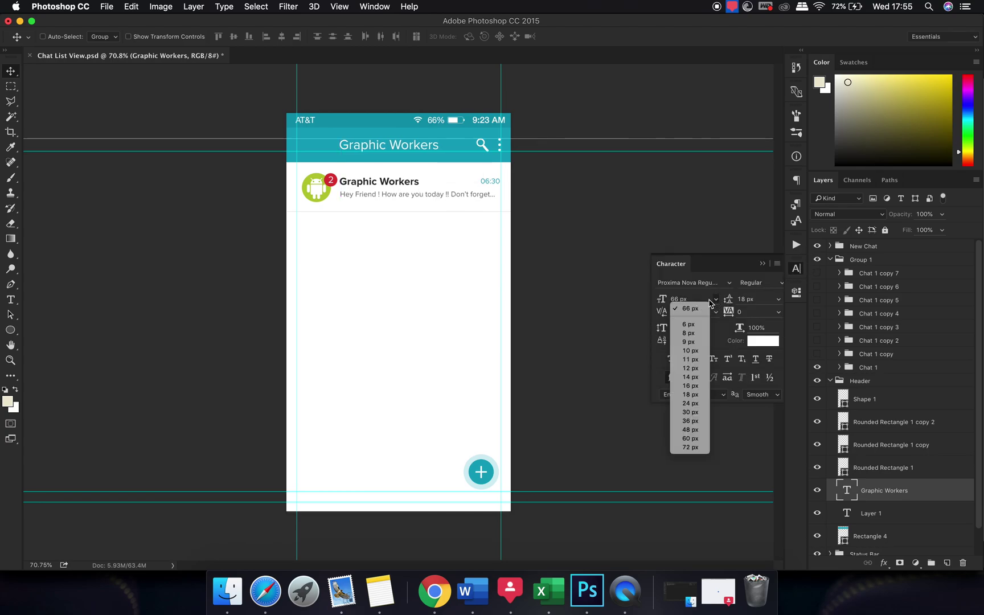
{"action": "left_click", "coordinate": [690, 429]}
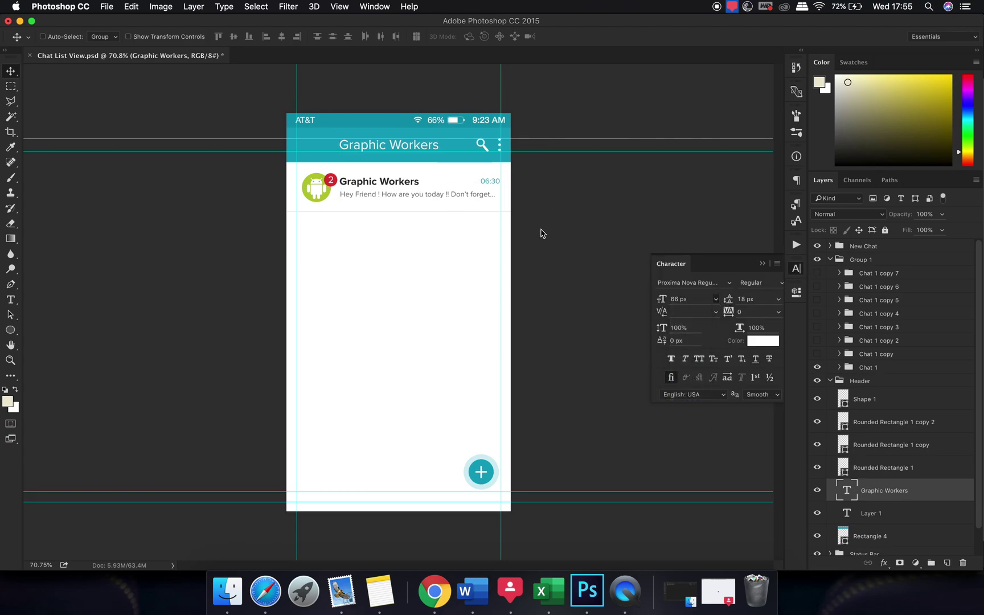
{"action": "left_click", "coordinate": [761, 265]}
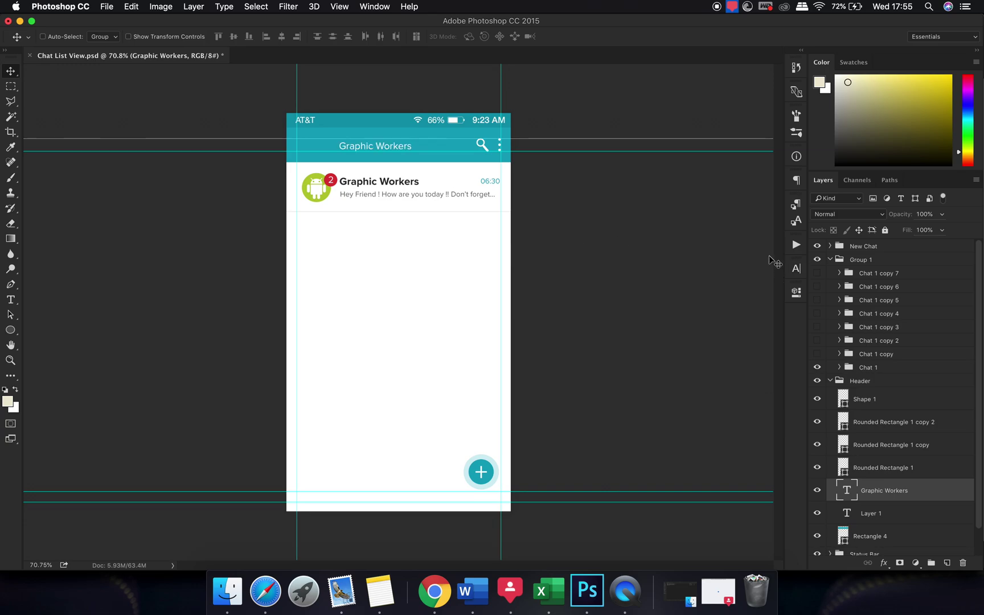
{"action": "left_click", "coordinate": [796, 268]}
{"action": "left_click", "coordinate": [778, 285]}
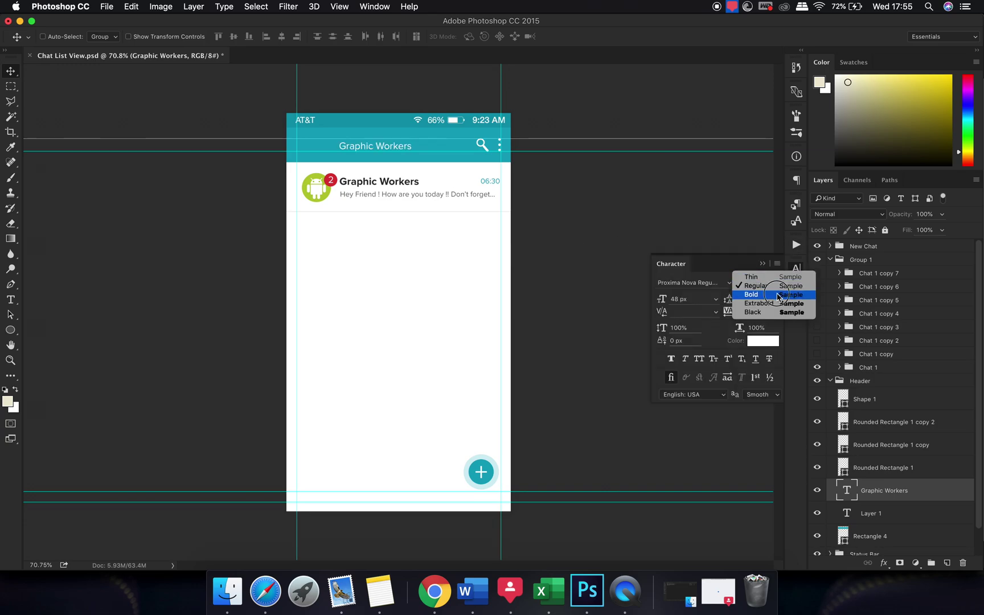
{"action": "left_click", "coordinate": [758, 294]}
{"action": "left_click", "coordinate": [762, 263]}
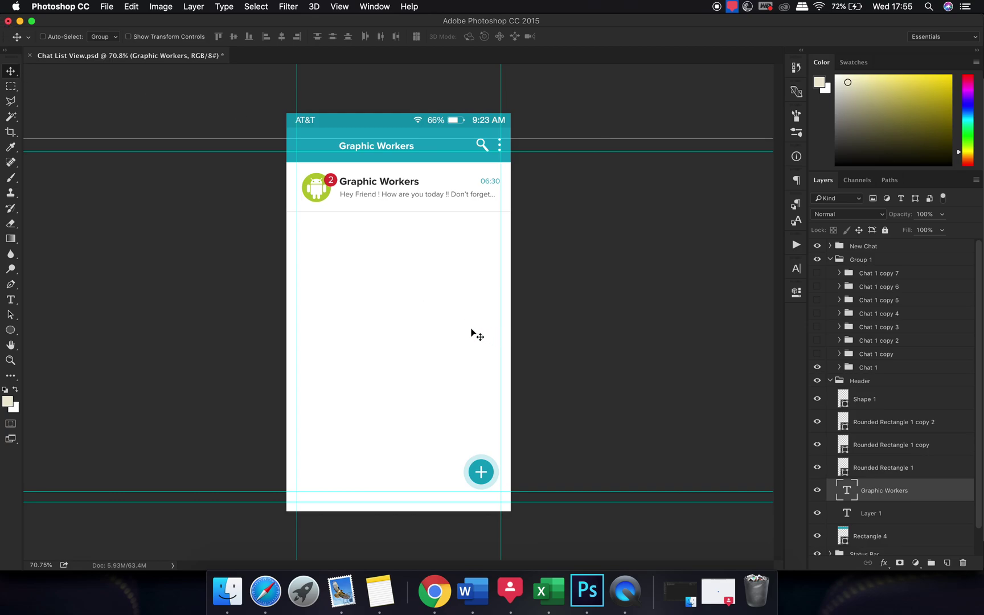
{"action": "left_click_drag", "start_coordinate": [477, 322], "coordinate": [468, 314]}
Step: Move the green Android avatar, icon and circle, into the header and scale it to 84%
{"action": "left_click", "coordinate": [323, 193], "text": "super"}
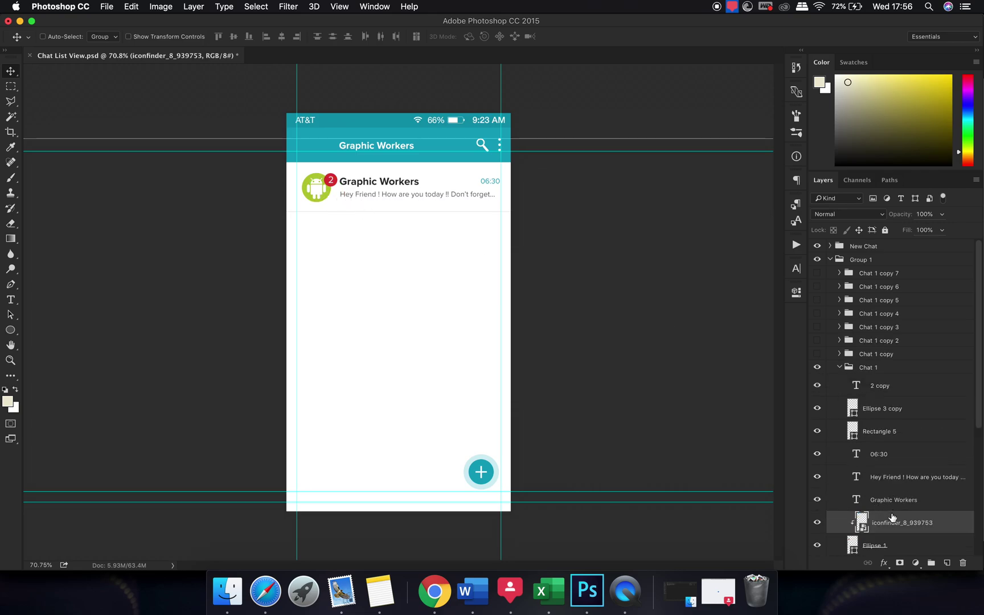
{"action": "left_click", "coordinate": [887, 544], "text": "shift"}
{"action": "scroll", "coordinate": [896, 517], "scroll_direction": "down", "scroll_amount": 1}
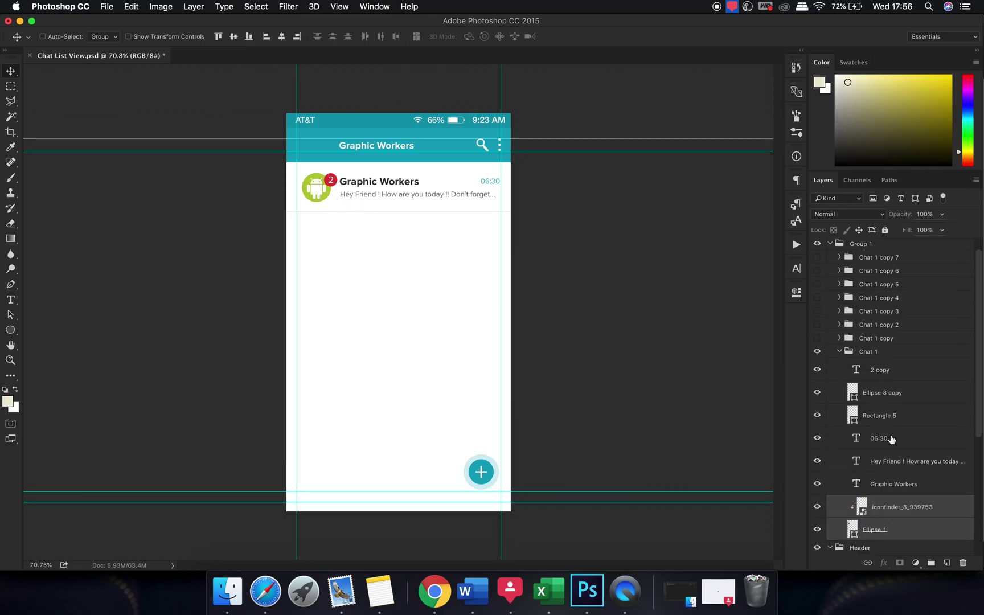
{"action": "scroll", "coordinate": [893, 500], "scroll_direction": "down", "scroll_amount": 5}
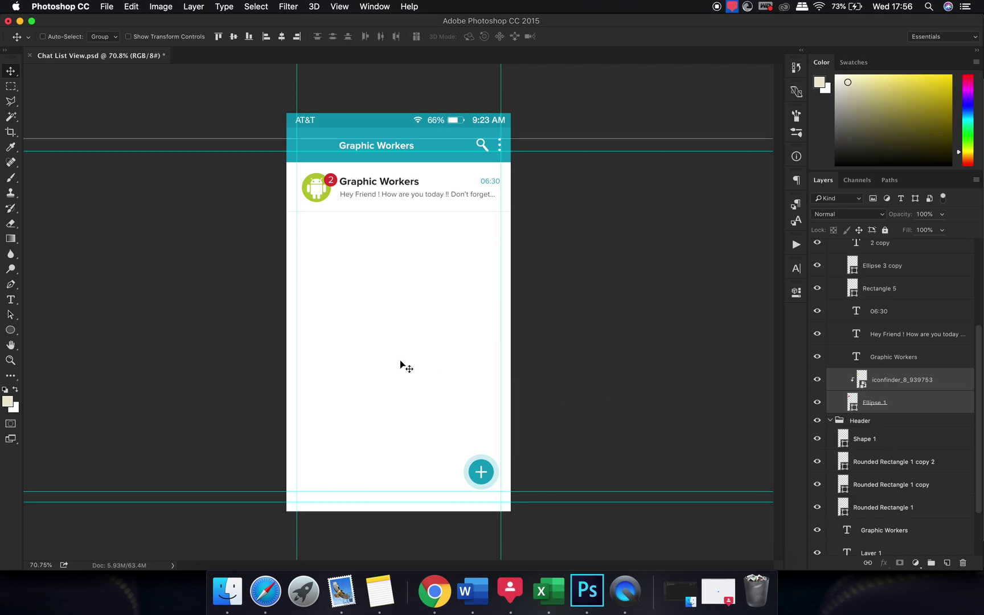
{"action": "left_click_drag", "start_coordinate": [400, 364], "coordinate": [406, 320]}
{"action": "key", "text": "super"}
{"action": "key", "text": "super+t"}
{"action": "left_click_drag", "start_coordinate": [340, 165], "coordinate": [338, 164]}
{"action": "key", "text": "Return"}
{"action": "left_click_drag", "start_coordinate": [390, 202], "coordinate": [389, 200]}
Step: Toggle the avatar and Graphic Workers title visibility off and on to check them
{"action": "scroll", "coordinate": [901, 383], "scroll_direction": "up", "scroll_amount": 2}
{"action": "left_click", "coordinate": [901, 384], "text": "shift"}
{"action": "scroll", "coordinate": [908, 410], "scroll_direction": "up", "scroll_amount": 2}
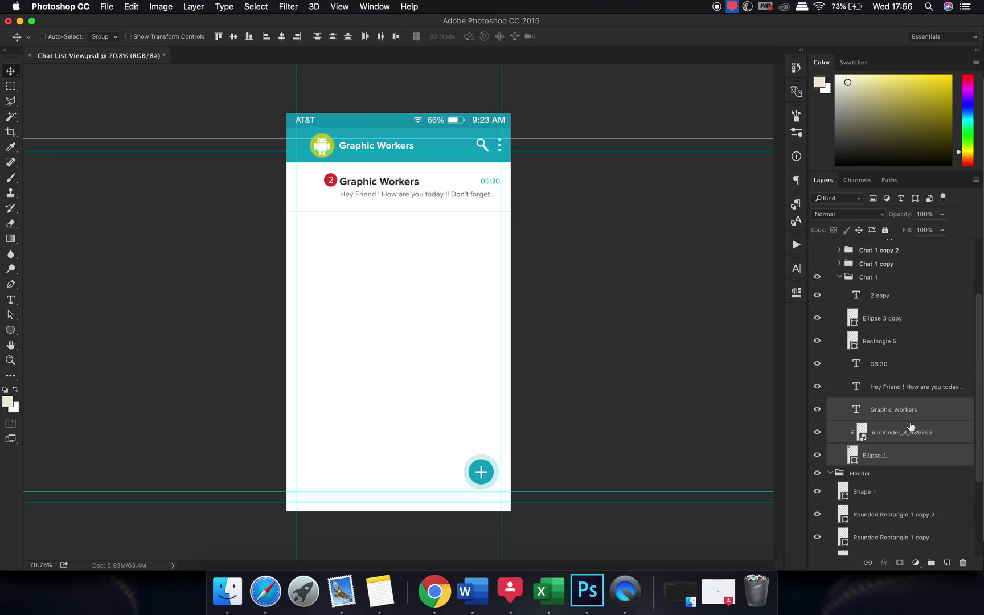
{"action": "scroll", "coordinate": [910, 426], "scroll_direction": "up", "scroll_amount": 3}
{"action": "left_click", "coordinate": [818, 488]}
{"action": "left_click", "coordinate": [817, 492]}
{"action": "left_click", "coordinate": [818, 470]}
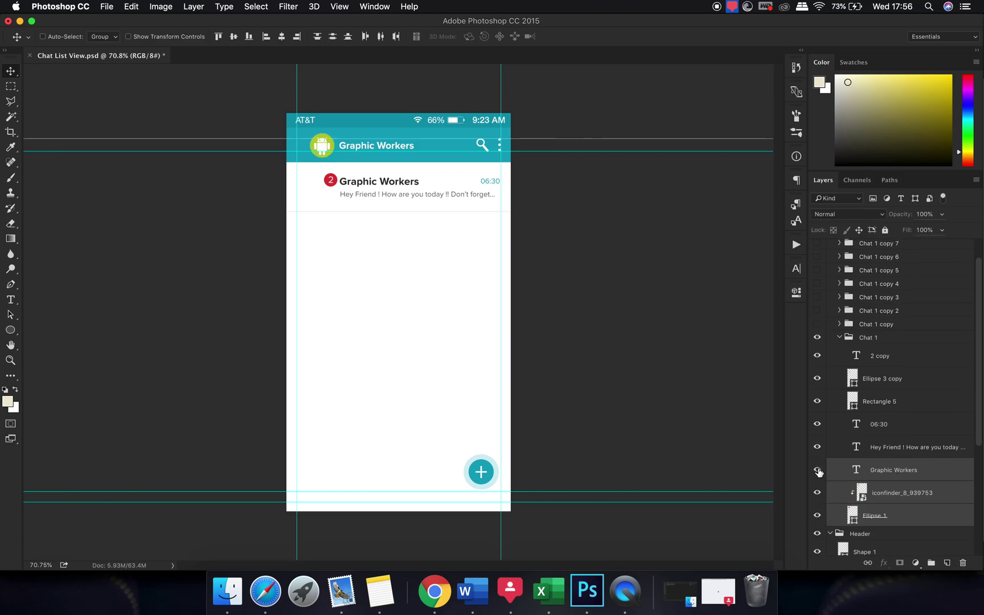
{"action": "left_click", "coordinate": [885, 468], "text": "super"}
Step: Move the avatar layers into the Header group and shift the avatar and title into place
{"action": "scroll", "coordinate": [922, 475], "scroll_direction": "down", "scroll_amount": 3}
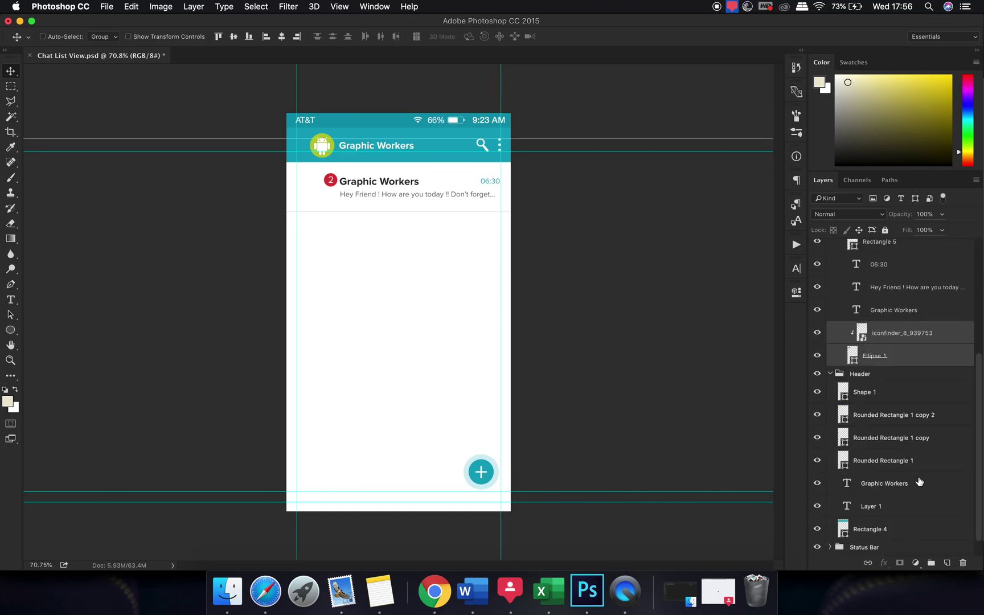
{"action": "scroll", "coordinate": [920, 482], "scroll_direction": "down", "scroll_amount": 1}
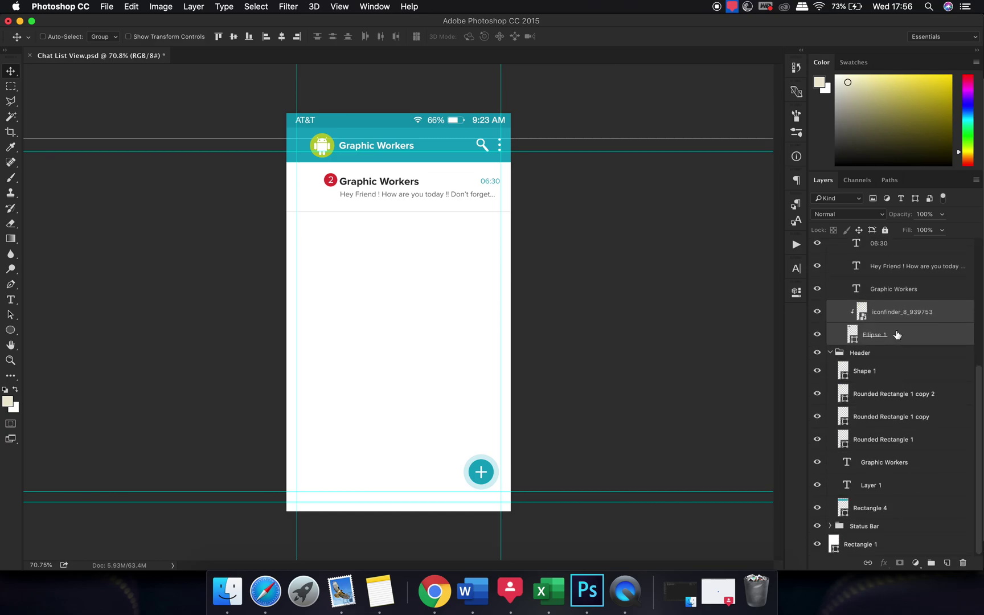
{"action": "mouse_move", "coordinate": [897, 334]}
{"action": "left_mouse_down"}
{"action": "mouse_move", "coordinate": [893, 453]}
{"action": "mouse_move", "coordinate": [907, 417]}
{"action": "mouse_move", "coordinate": [895, 317]}
{"action": "left_mouse_up"}
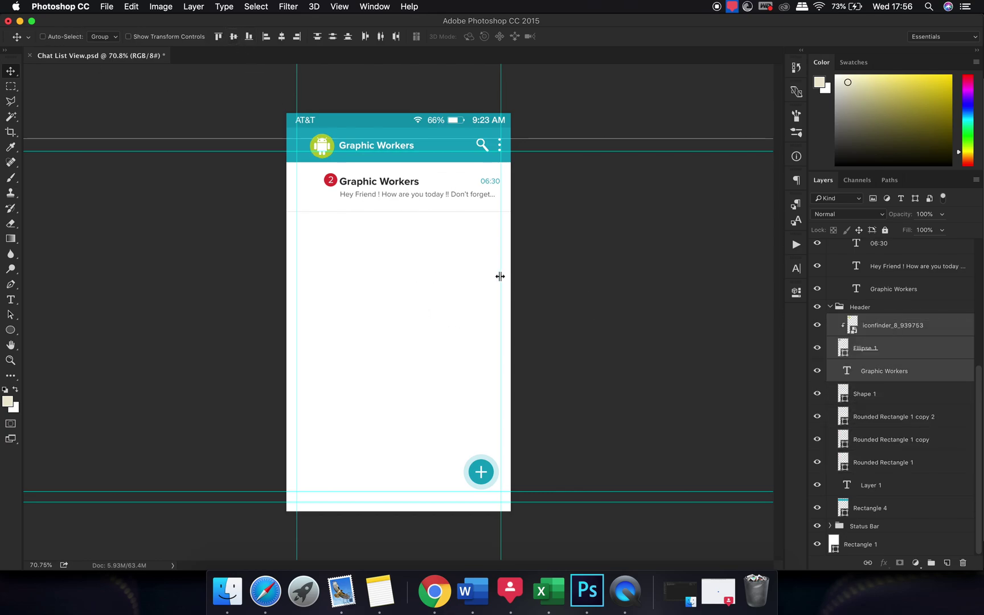
{"action": "left_click_drag", "start_coordinate": [423, 285], "coordinate": [433, 286]}
{"action": "key", "text": "Left"}
{"action": "key", "text": "Left"}
{"action": "key", "text": "Left"}
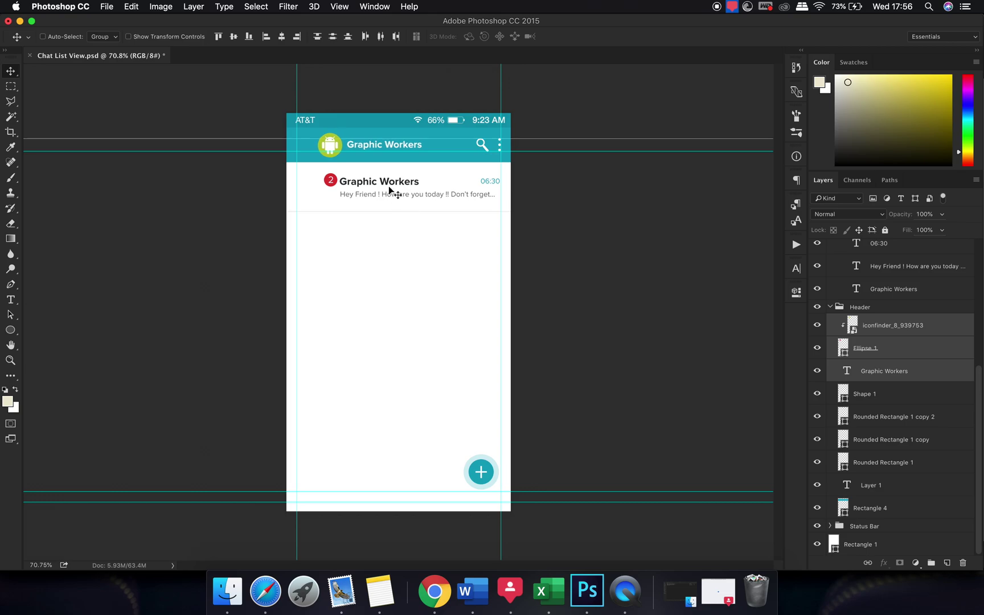
{"action": "scroll", "coordinate": [898, 364], "scroll_direction": "up", "scroll_amount": 5}
{"action": "left_click", "coordinate": [839, 368]}
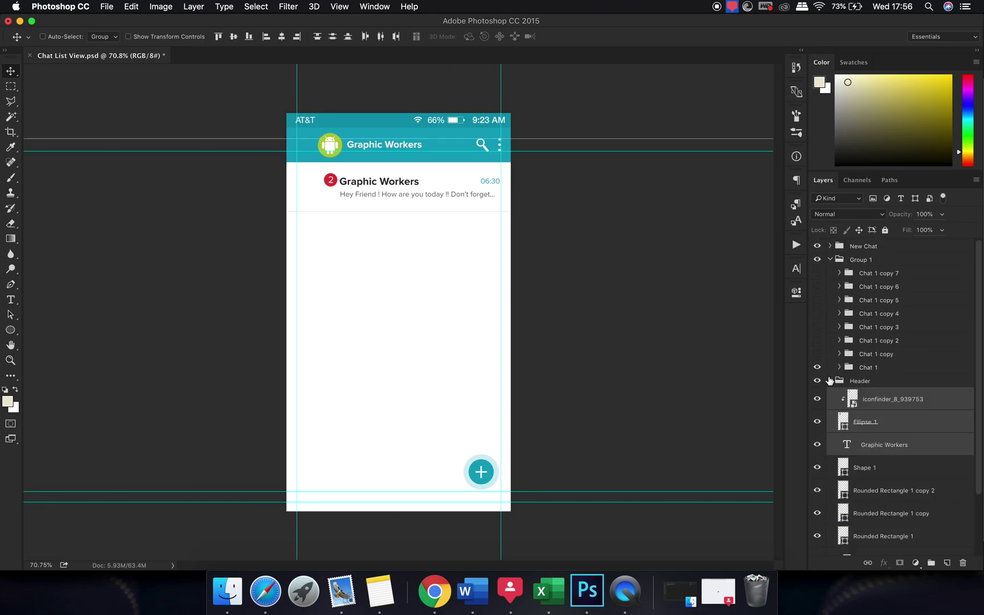
Step: Hide the Chat 1 row and draw a three-point back chevron shape in the header
{"action": "left_click", "coordinate": [817, 368]}
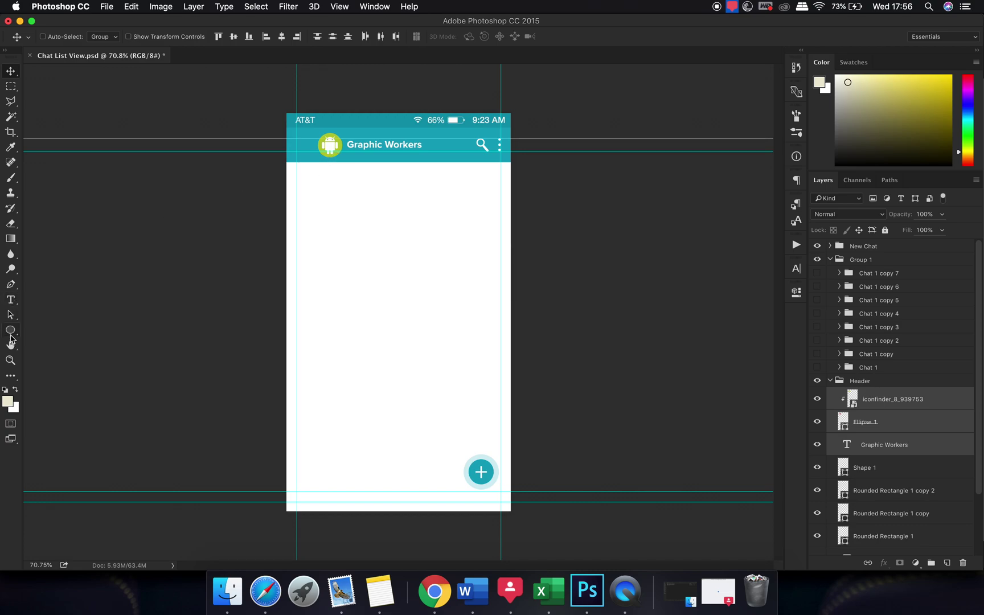
{"action": "left_click", "coordinate": [12, 287]}
{"action": "scroll", "coordinate": [306, 126], "scroll_direction": "up", "scroll_amount": 5}
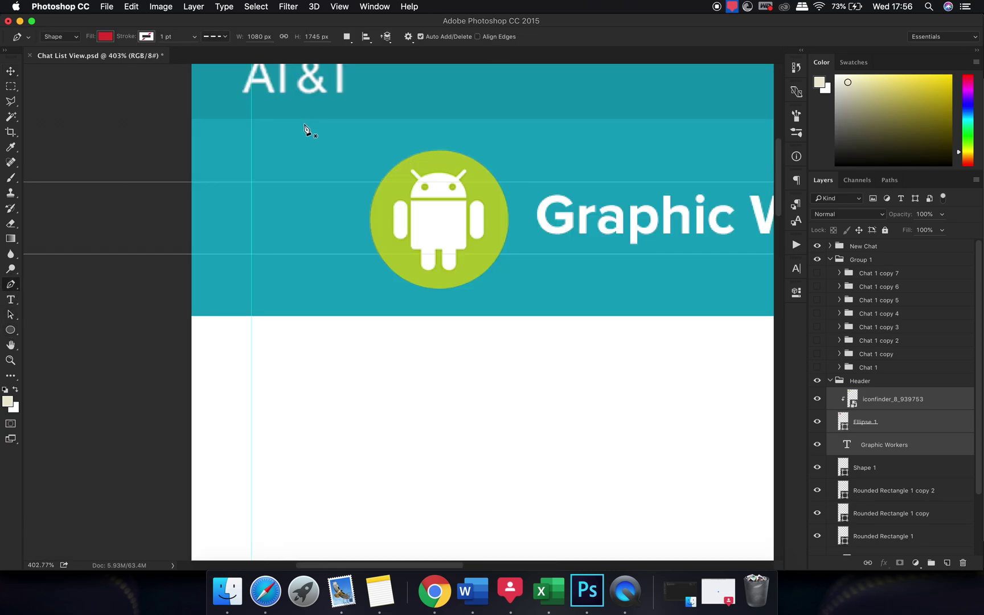
{"action": "left_click", "coordinate": [305, 184]}
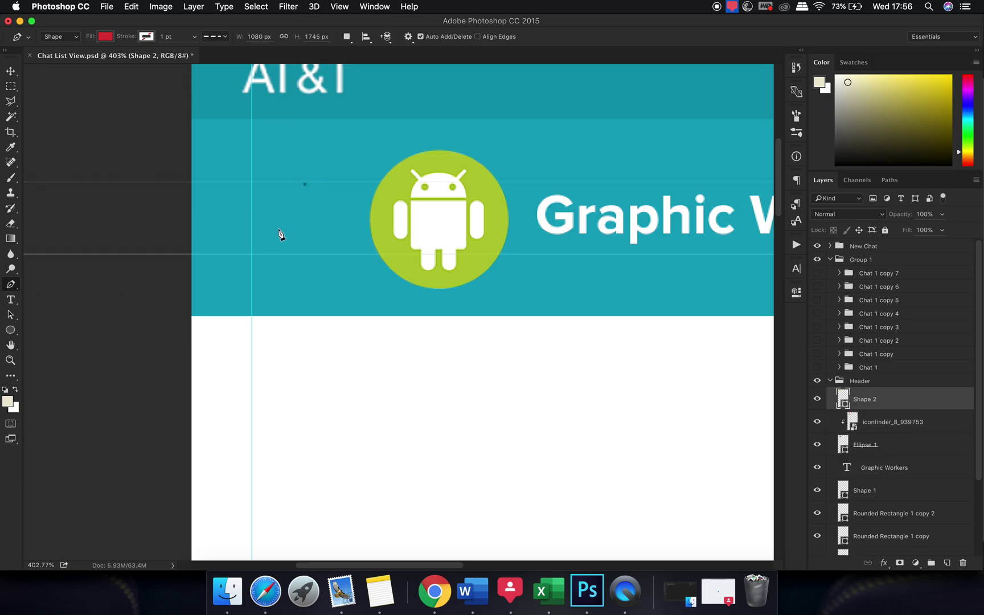
{"action": "left_click", "coordinate": [291, 215]}
{"action": "left_click_drag", "start_coordinate": [292, 220], "coordinate": [288, 217]}
{"action": "left_click", "coordinate": [307, 186]}
Step: Remove the chevron's fill and give it a white stroke
{"action": "left_click", "coordinate": [105, 36]}
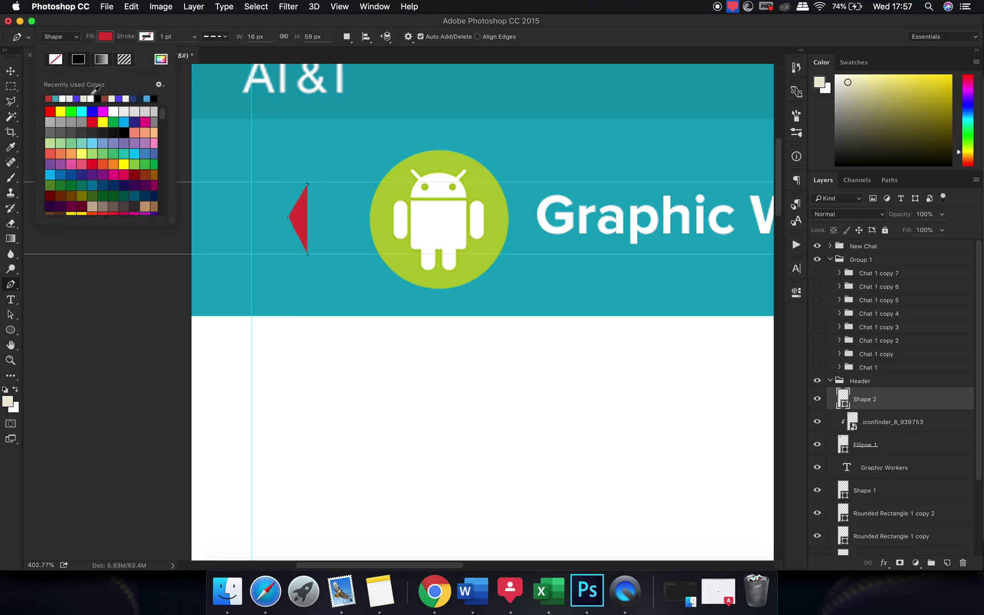
{"action": "left_click", "coordinate": [55, 59]}
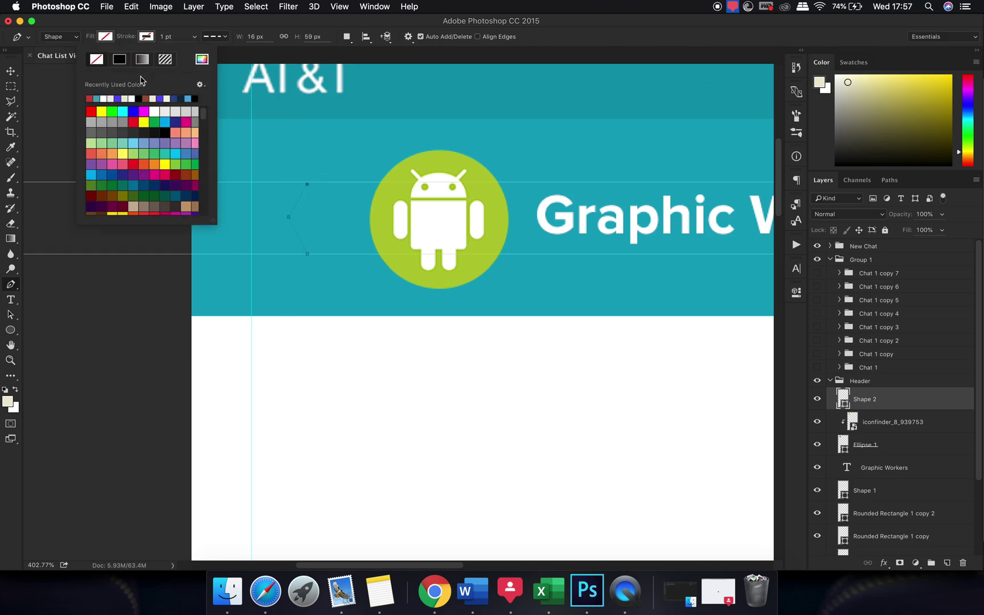
{"action": "left_click", "coordinate": [109, 98]}
{"action": "left_click", "coordinate": [182, 36]}
{"action": "key", "text": "Return"}
Step: Make the chevron stroke a solid 5 pt line with round caps and corners
{"action": "left_click", "coordinate": [227, 36]}
{"action": "left_click", "coordinate": [220, 74]}
{"action": "left_click", "coordinate": [185, 38]}
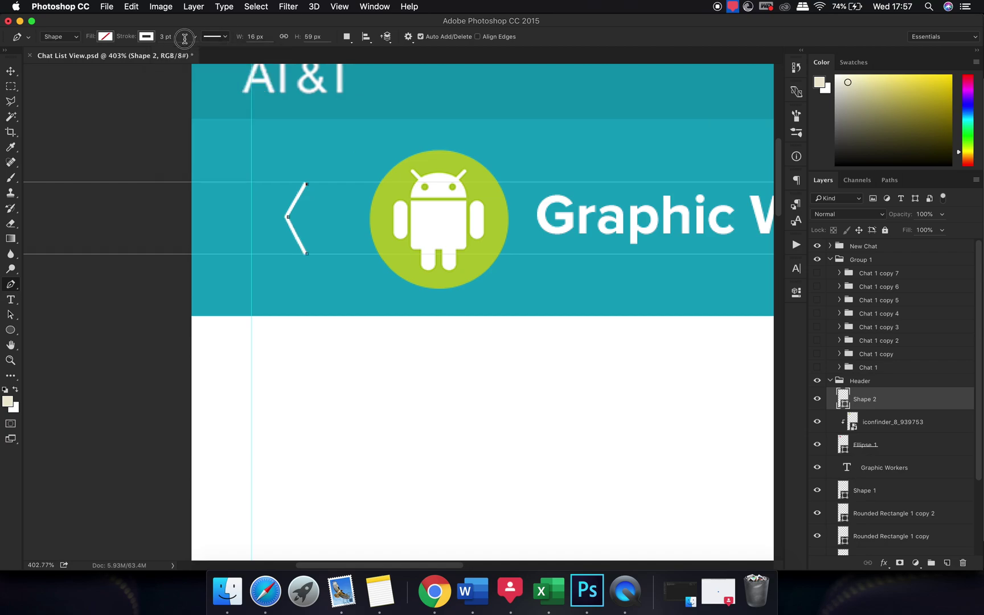
{"action": "left_click", "coordinate": [181, 37]}
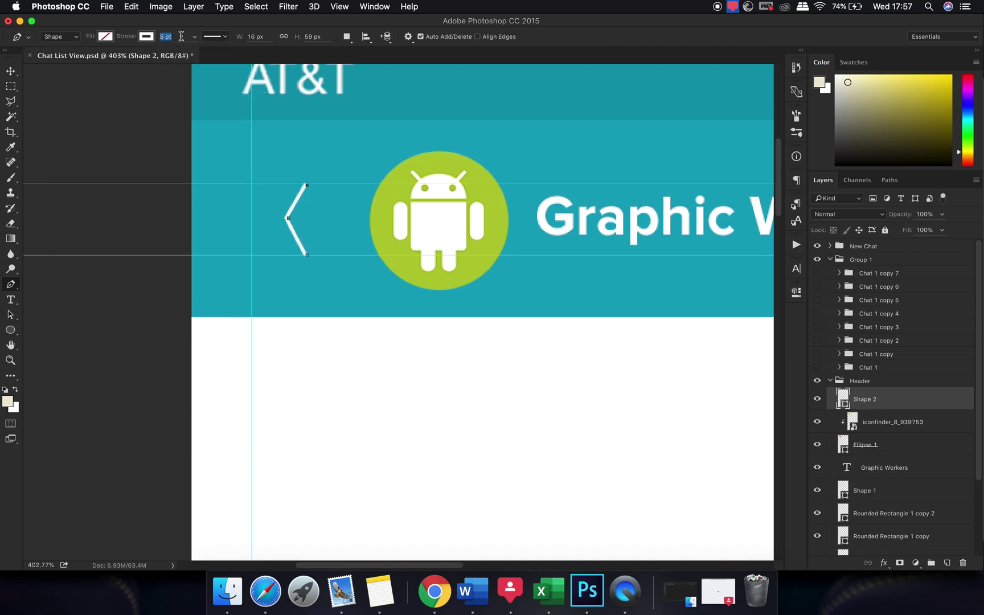
{"action": "key", "text": "Return"}
{"action": "left_click", "coordinate": [216, 38]}
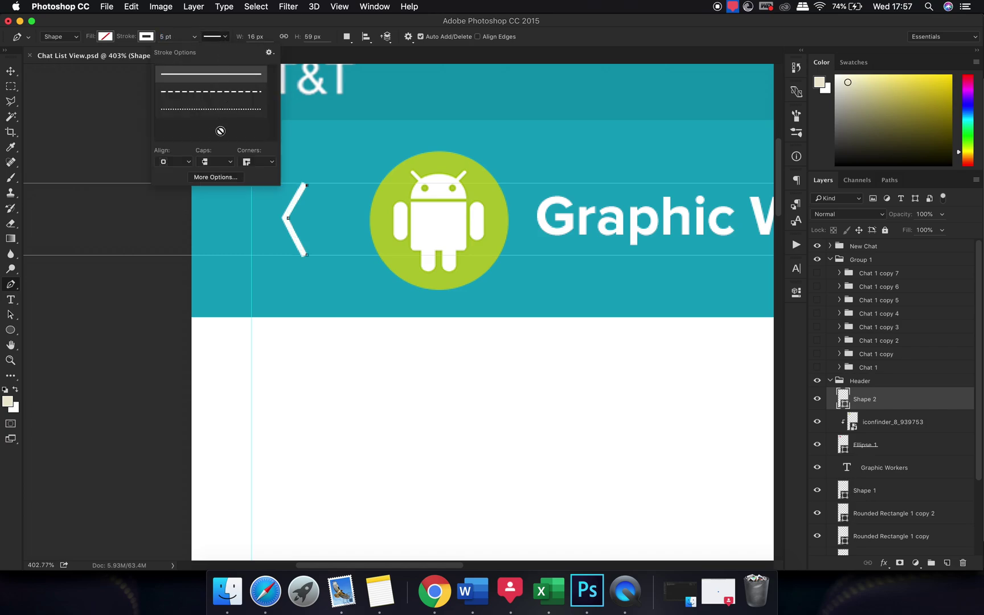
{"action": "left_click", "coordinate": [214, 162]}
{"action": "left_click", "coordinate": [216, 172]}
{"action": "left_click", "coordinate": [253, 162]}
{"action": "left_click", "coordinate": [253, 181]}
{"action": "left_click", "coordinate": [15, 75]}
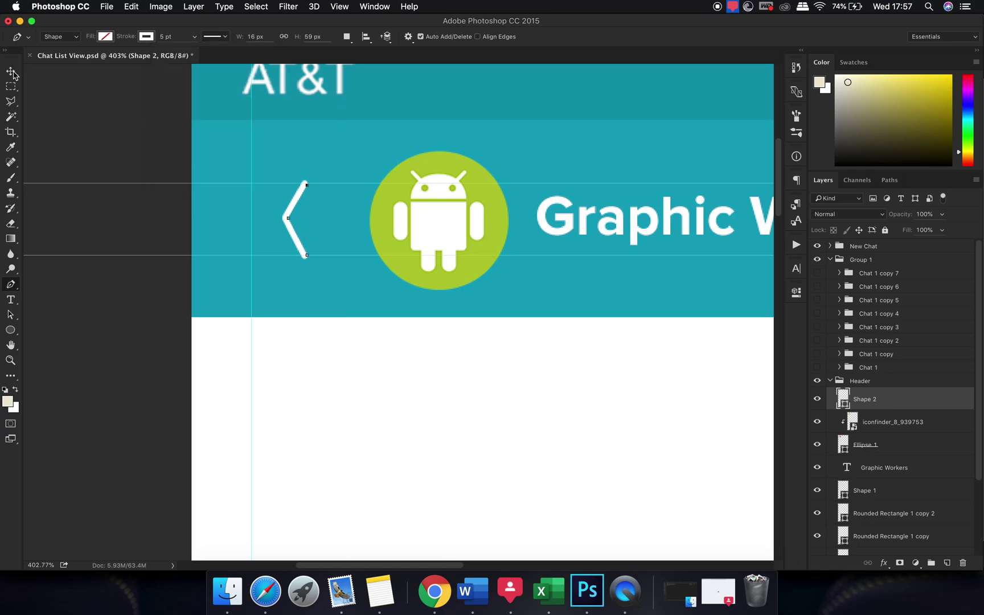
Step: Scale the back chevron down slightly with Free Transform
{"action": "scroll", "coordinate": [285, 205], "scroll_direction": "down", "scroll_amount": 5}
{"action": "key", "text": "super+t"}
{"action": "left_click_drag", "start_coordinate": [298, 230], "coordinate": [328, 251]}
{"action": "key", "text": "Return"}
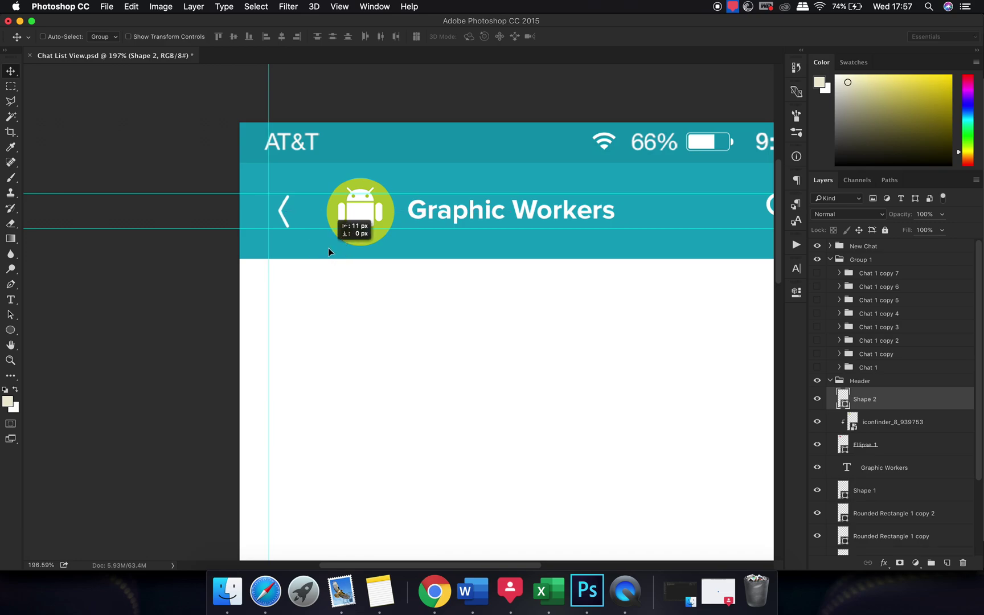
Step: Move the Android avatar and Graphic Workers title 42 px left
{"action": "scroll", "coordinate": [341, 248], "scroll_direction": "down", "scroll_amount": 5}
{"action": "scroll", "coordinate": [358, 236], "scroll_direction": "up", "scroll_amount": 2}
{"action": "left_click", "coordinate": [358, 237], "text": "super"}
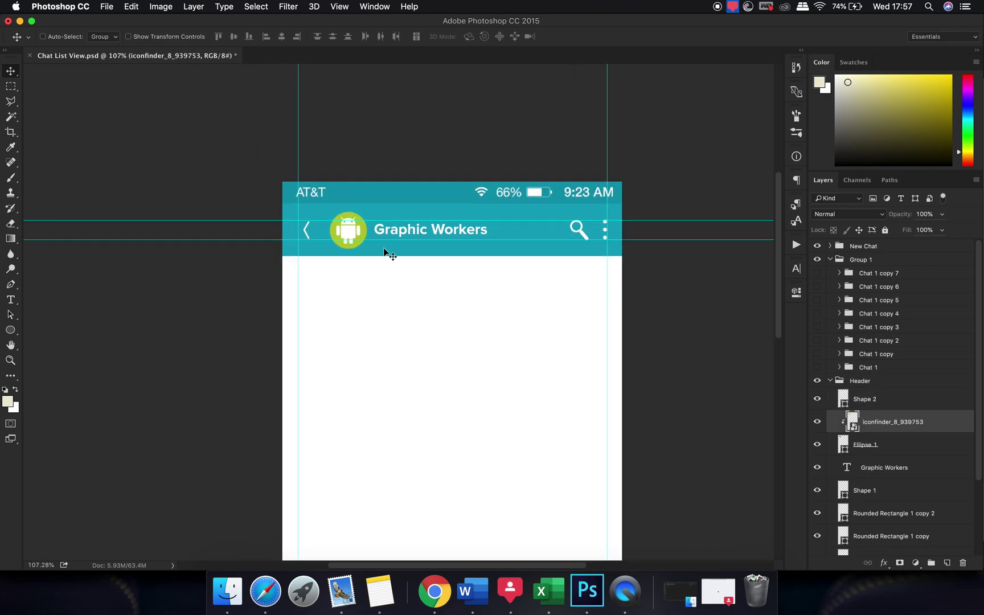
{"action": "left_click", "coordinate": [875, 402]}
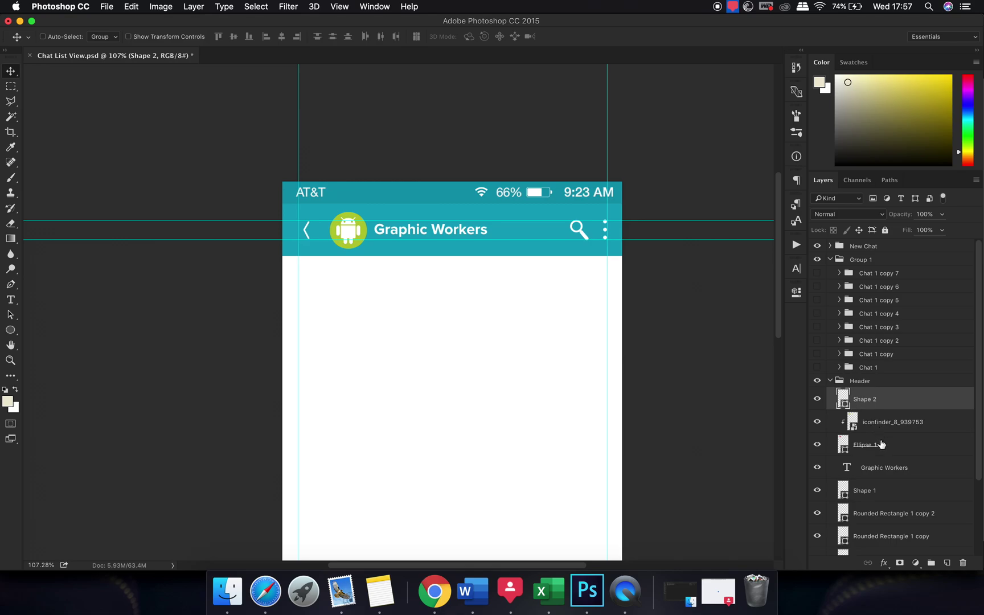
{"action": "left_click", "coordinate": [881, 445], "text": "shift"}
{"action": "left_click_drag", "start_coordinate": [570, 360], "coordinate": [556, 359]}
{"action": "key", "text": "super+z"}
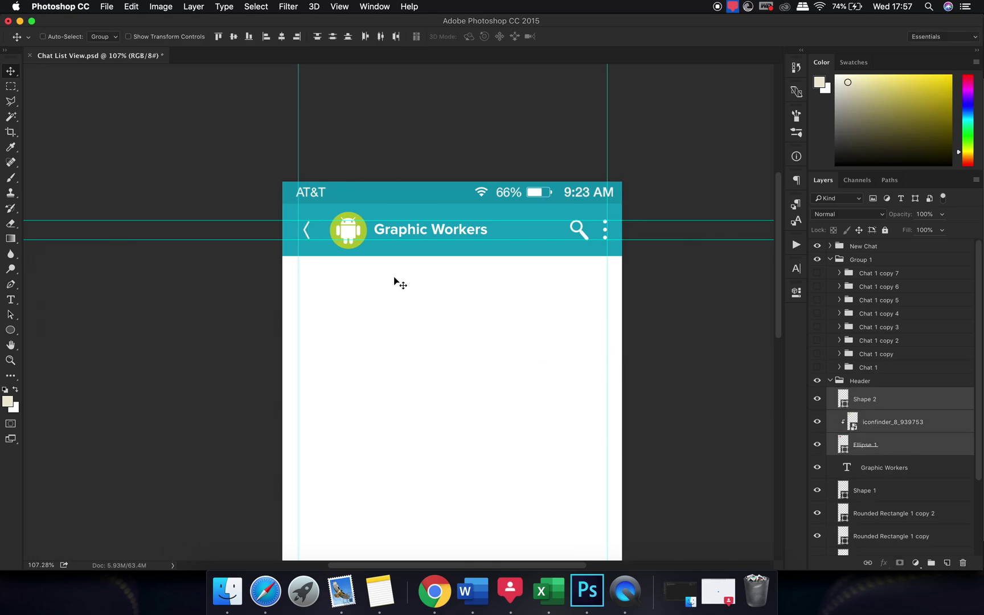
{"action": "left_click", "coordinate": [913, 403], "text": "super"}
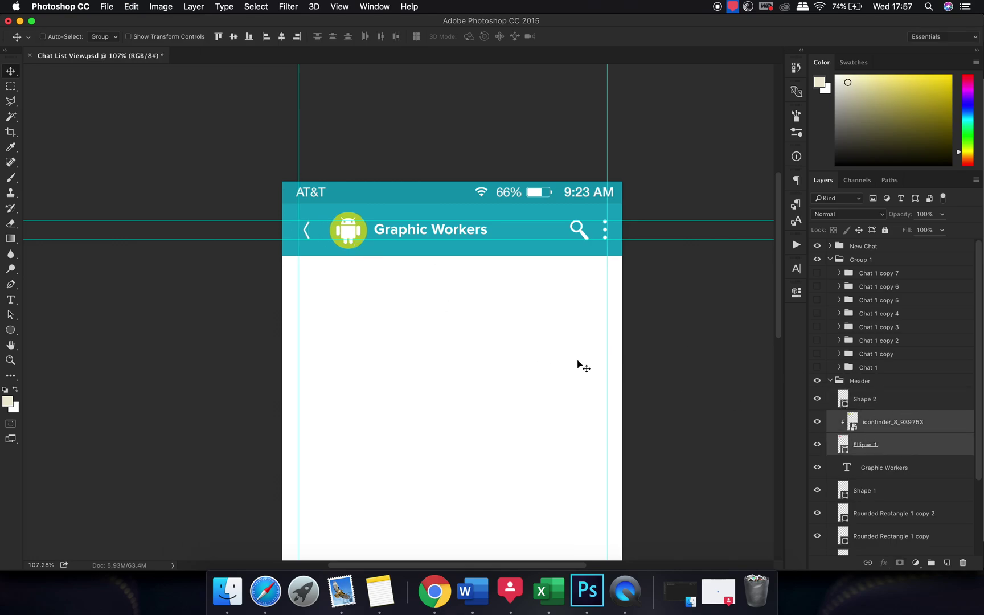
{"action": "left_click", "coordinate": [877, 468], "text": "super"}
{"action": "left_click_drag", "start_coordinate": [639, 401], "coordinate": [626, 402]}
{"action": "scroll", "coordinate": [549, 316], "scroll_direction": "down", "scroll_amount": 2}
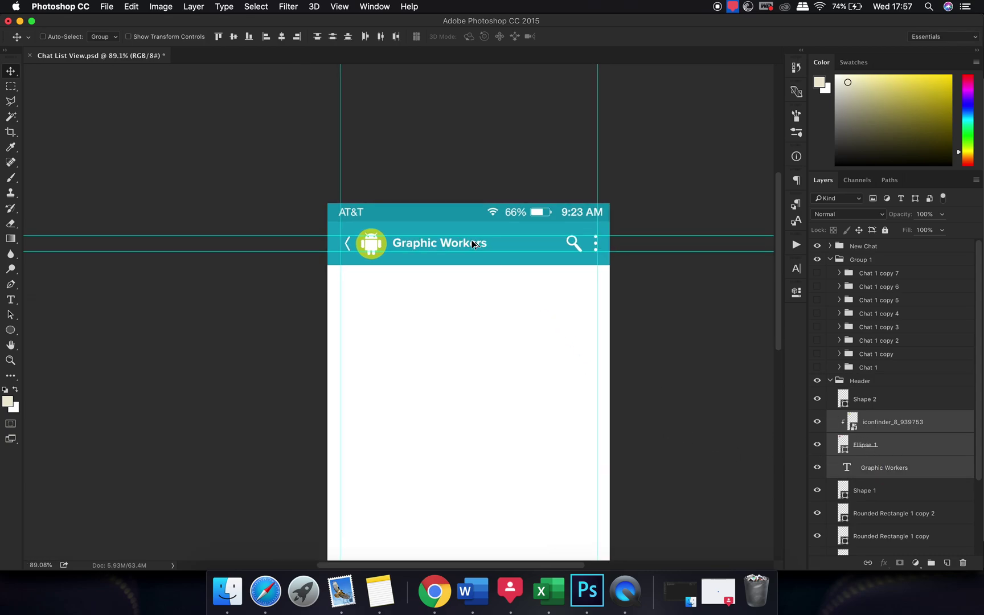
Step: Set the Graphic Workers title to Proxima Nova Regular 54 px and nudge it slightly
{"action": "left_click", "coordinate": [472, 245], "text": "super"}
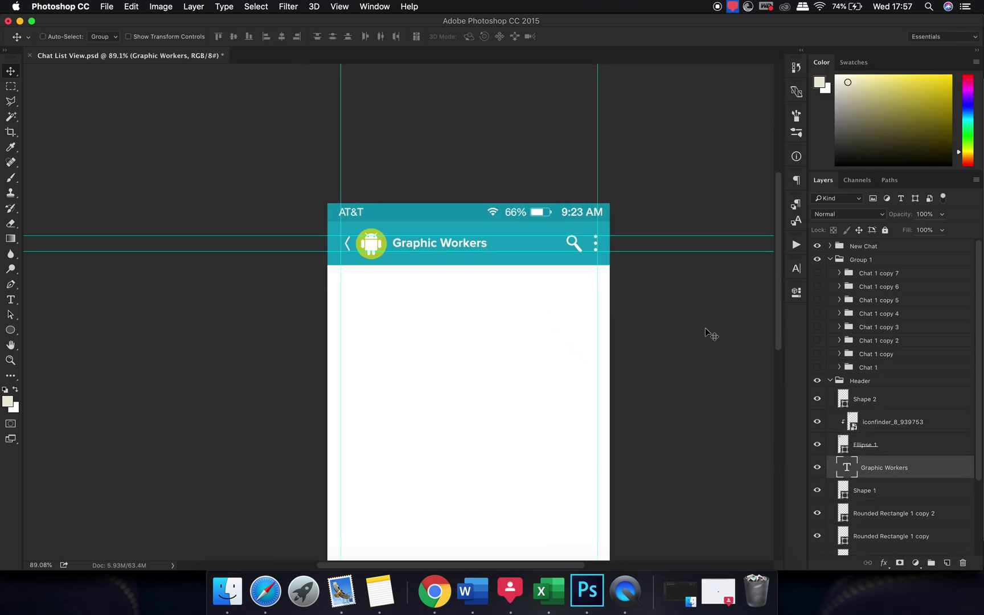
{"action": "left_click", "coordinate": [796, 268]}
{"action": "left_click", "coordinate": [781, 283]}
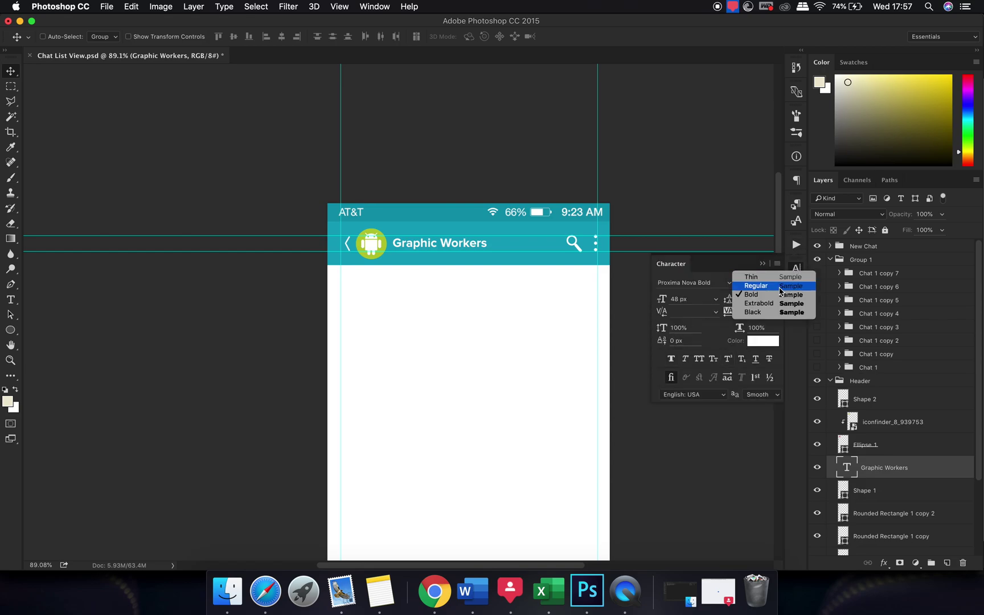
{"action": "left_click", "coordinate": [766, 275]}
{"action": "left_click", "coordinate": [763, 265]}
{"action": "scroll", "coordinate": [569, 254], "scroll_direction": "up", "scroll_amount": 2}
{"action": "key", "text": "t"}
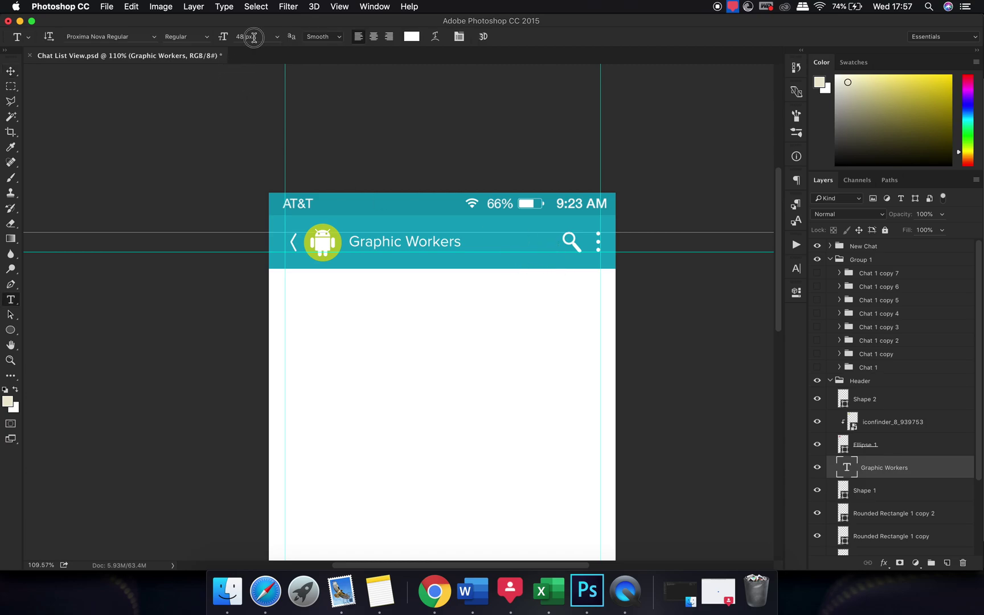
{"action": "left_click", "coordinate": [250, 37]}
{"action": "type", "text": "54"}
{"action": "key", "text": "Return"}
{"action": "left_click", "coordinate": [11, 73]}
{"action": "left_click_drag", "start_coordinate": [346, 277], "coordinate": [341, 280]}
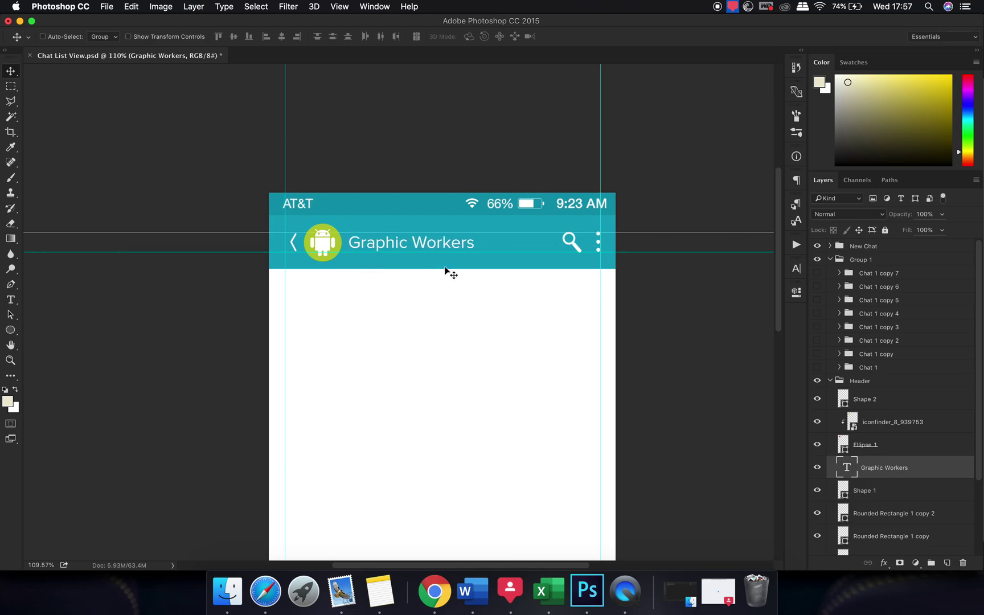
{"action": "scroll", "coordinate": [455, 270], "scroll_direction": "down", "scroll_amount": 1}
{"action": "scroll", "coordinate": [555, 256], "scroll_direction": "up", "scroll_amount": 1}
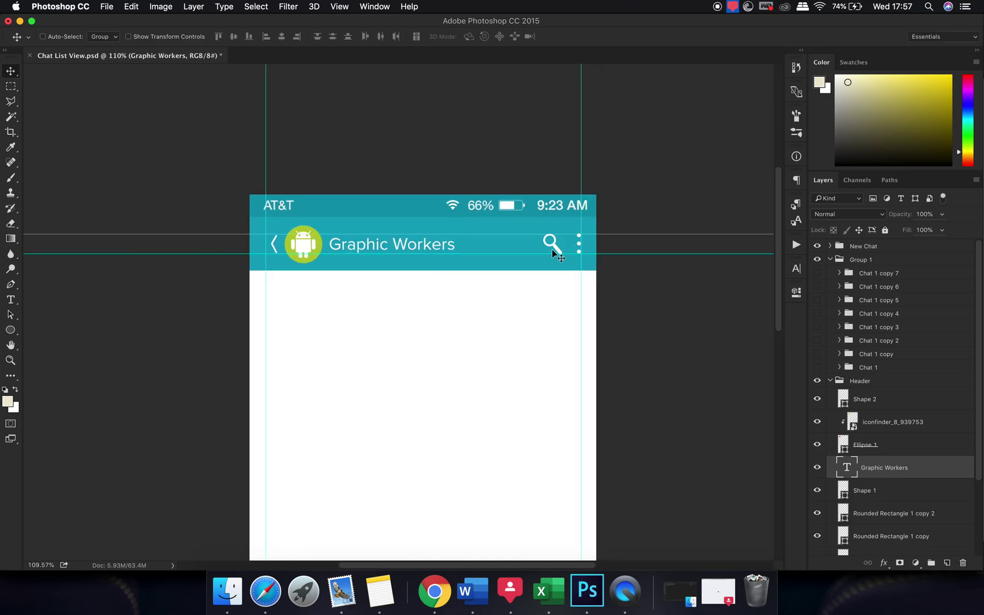
{"action": "scroll", "coordinate": [561, 290], "scroll_direction": "down", "scroll_amount": 2}
{"action": "scroll", "coordinate": [581, 262], "scroll_direction": "down", "scroll_amount": 1}
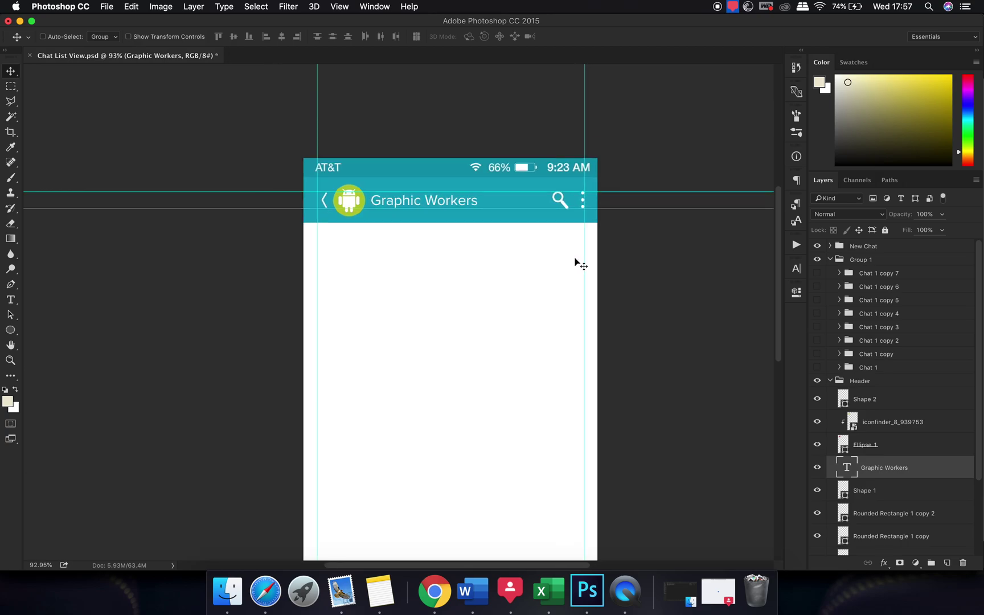
{"action": "left_click_drag", "start_coordinate": [556, 268], "coordinate": [631, 216]}
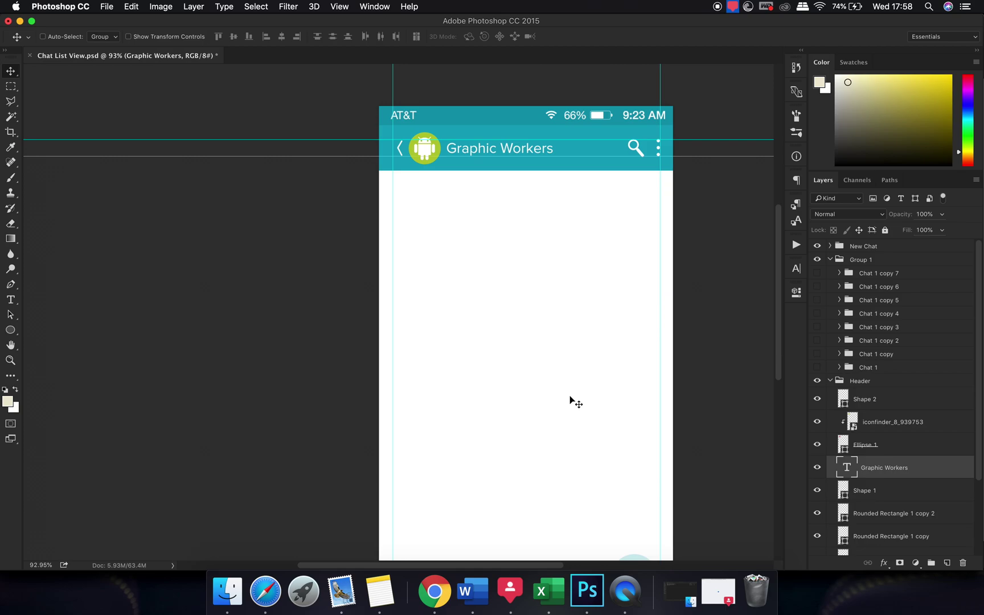
{"action": "scroll", "coordinate": [600, 194], "scroll_direction": "down", "scroll_amount": 1}
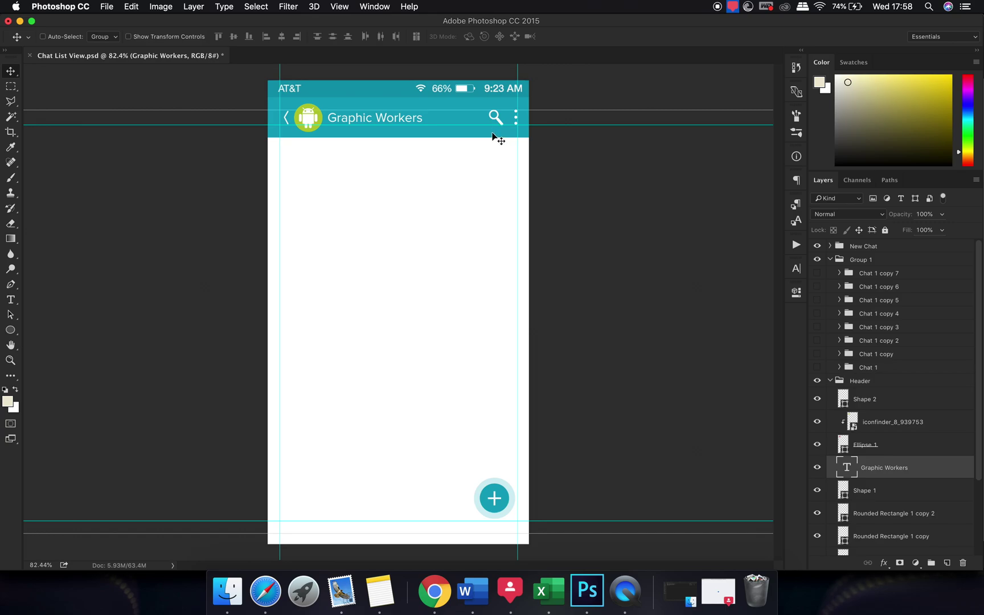
{"action": "scroll", "coordinate": [473, 215], "scroll_direction": "down", "scroll_amount": 1}
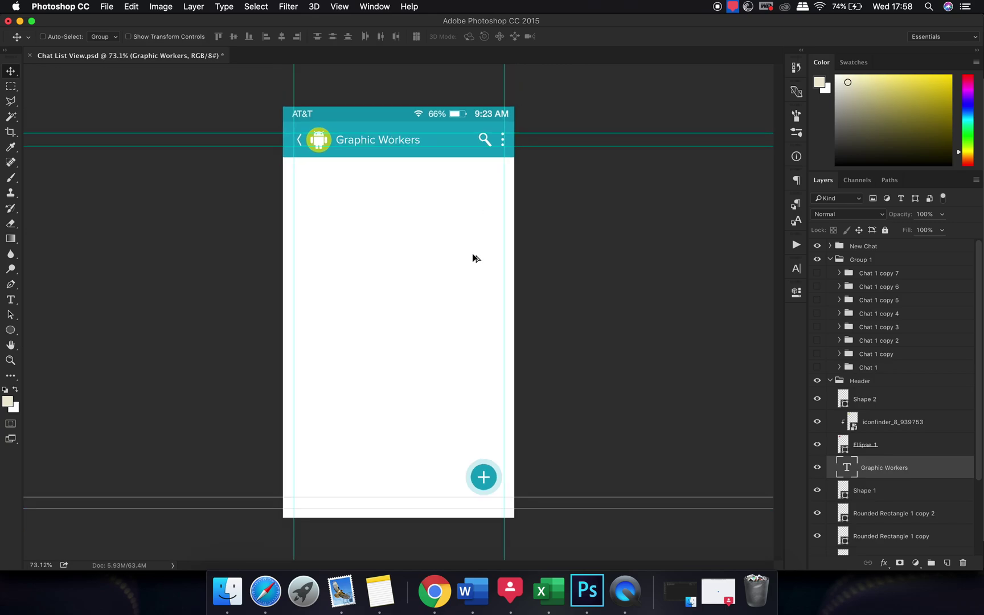
Step: Hide and delete the New Chat and chat list groups
{"action": "left_click", "coordinate": [494, 481], "text": "super"}
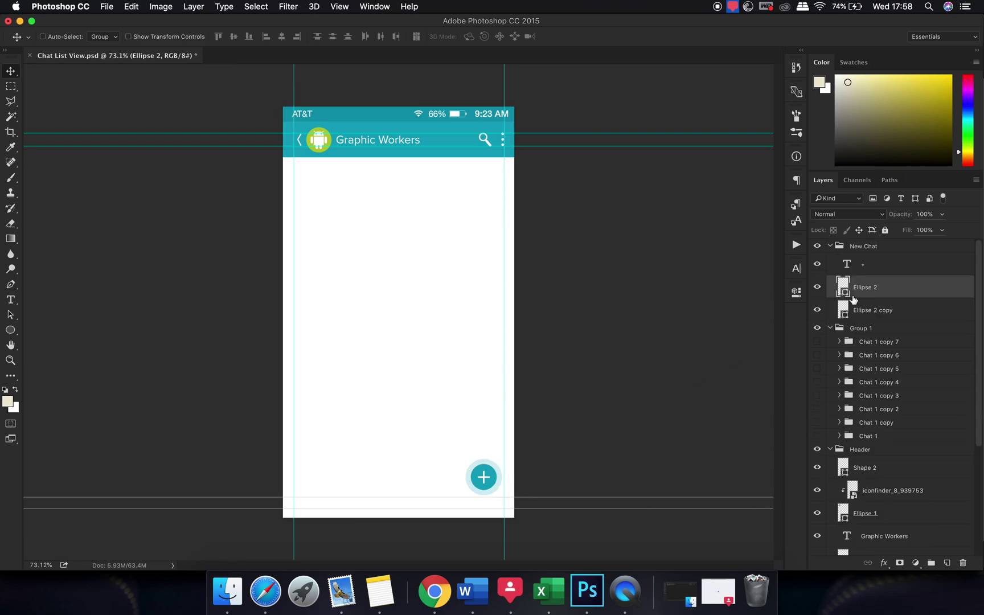
{"action": "left_click", "coordinate": [829, 245]}
{"action": "left_click", "coordinate": [817, 245]}
{"action": "left_click", "coordinate": [831, 259]}
{"action": "left_click", "coordinate": [817, 260]}
{"action": "left_click", "coordinate": [880, 258], "text": "shift"}
{"action": "key", "text": "Delete"}
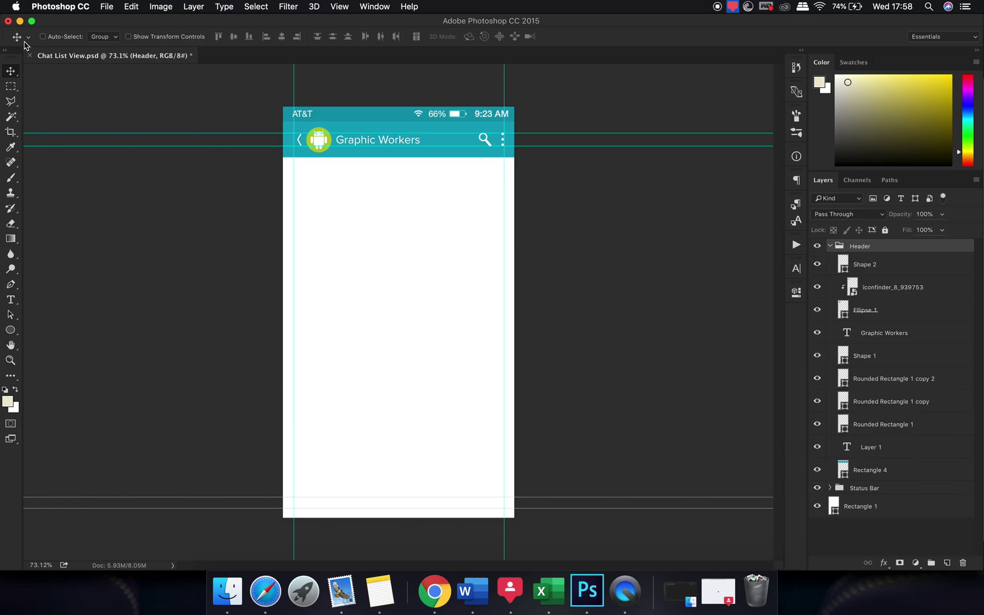
Step: Save the file as 'Chat Detail View.psd' and collapse the Header group
{"action": "left_click", "coordinate": [106, 6]}
{"action": "left_click", "coordinate": [149, 128]}
{"action": "left_click", "coordinate": [483, 43]}
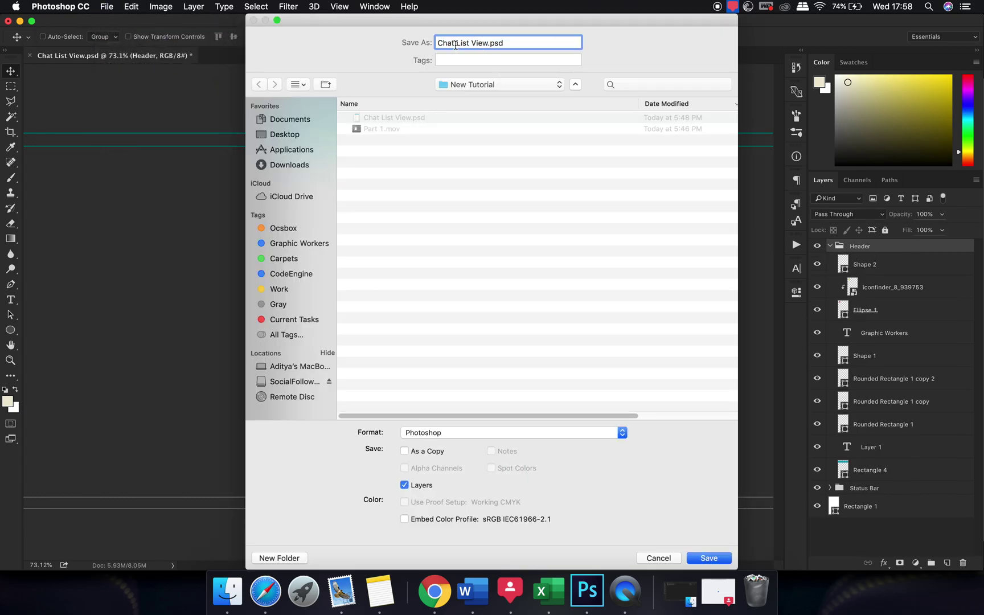
{"action": "double_click", "coordinate": [468, 42]}
{"action": "type", "text": "Dew"}
{"action": "key", "text": "BackSpace"}
{"action": "type", "text": "tail"}
{"action": "key", "text": "Return"}
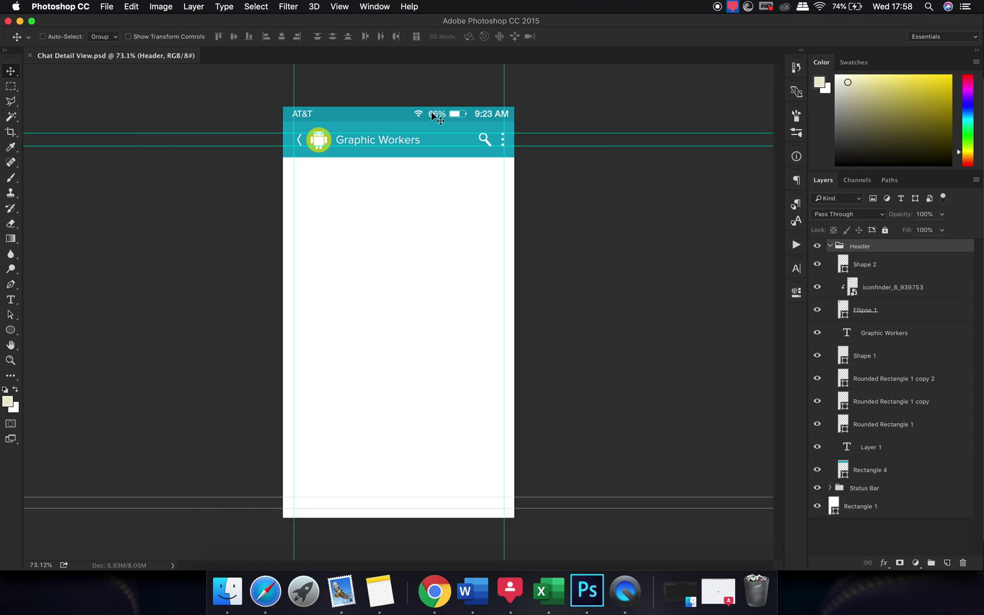
{"action": "left_click", "coordinate": [830, 246]}
{"action": "left_click", "coordinate": [857, 387]}
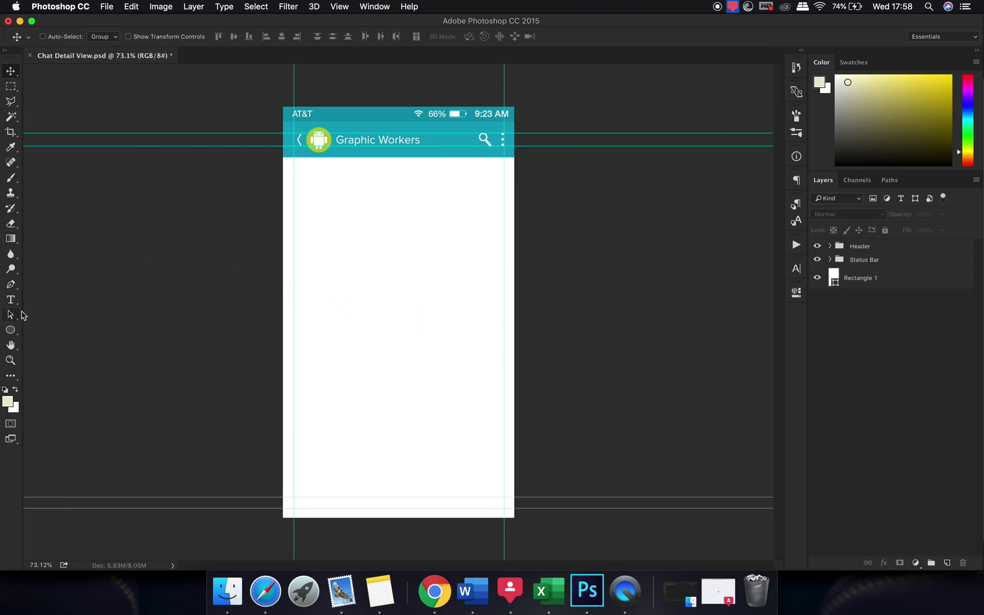
{"action": "left_click", "coordinate": [434, 593]}
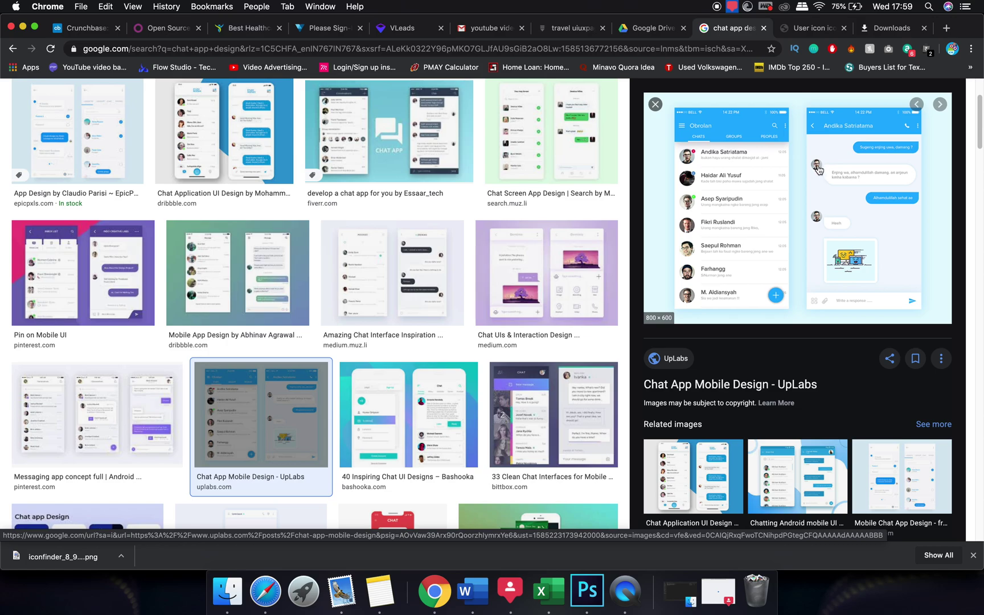
{"action": "scroll", "coordinate": [820, 169], "scroll_direction": "up", "scroll_amount": 5}
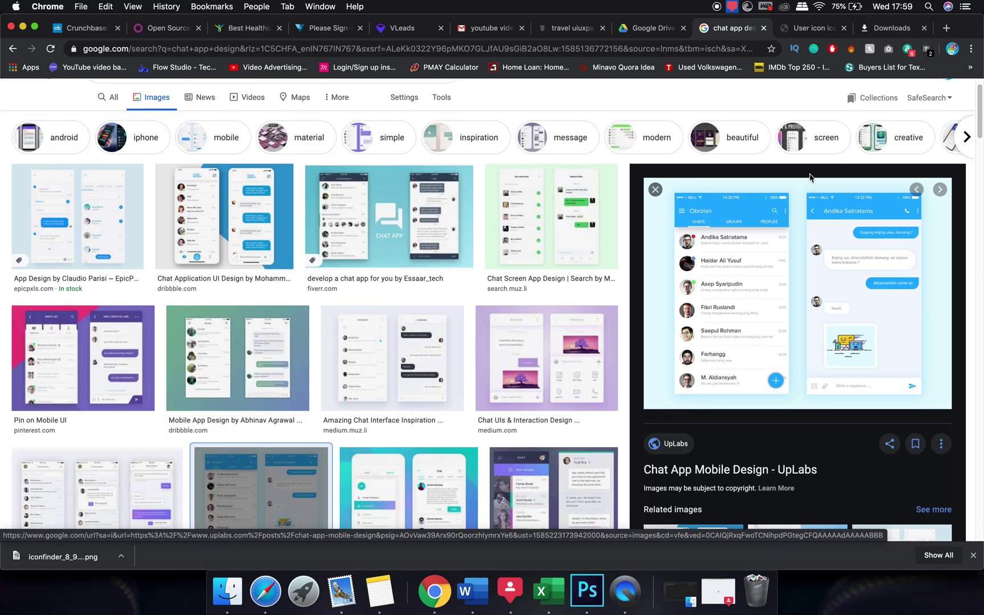
{"action": "scroll", "coordinate": [816, 248], "scroll_direction": "down", "scroll_amount": 3}
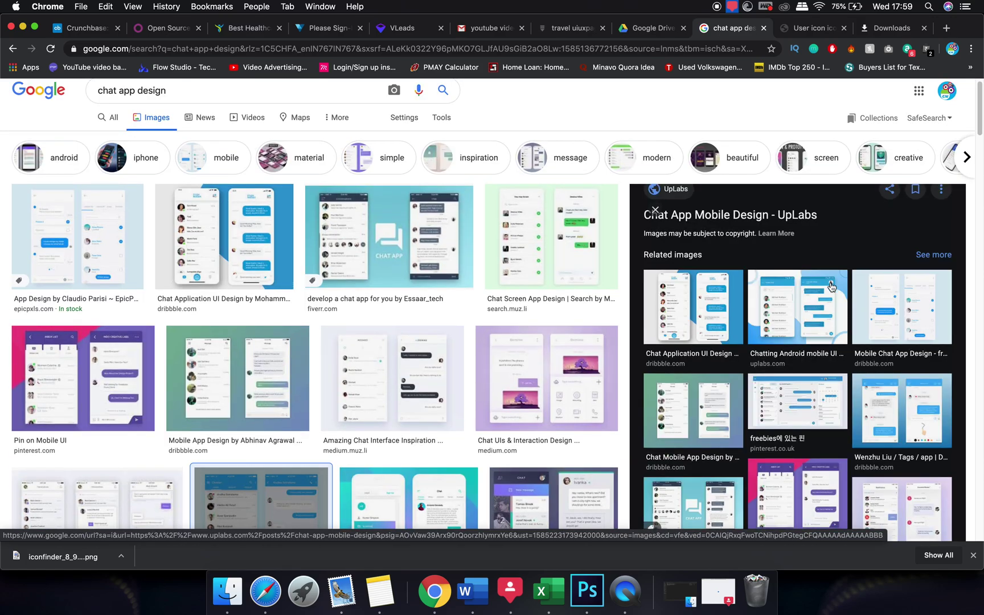
{"action": "scroll", "coordinate": [833, 288], "scroll_direction": "down", "scroll_amount": 2}
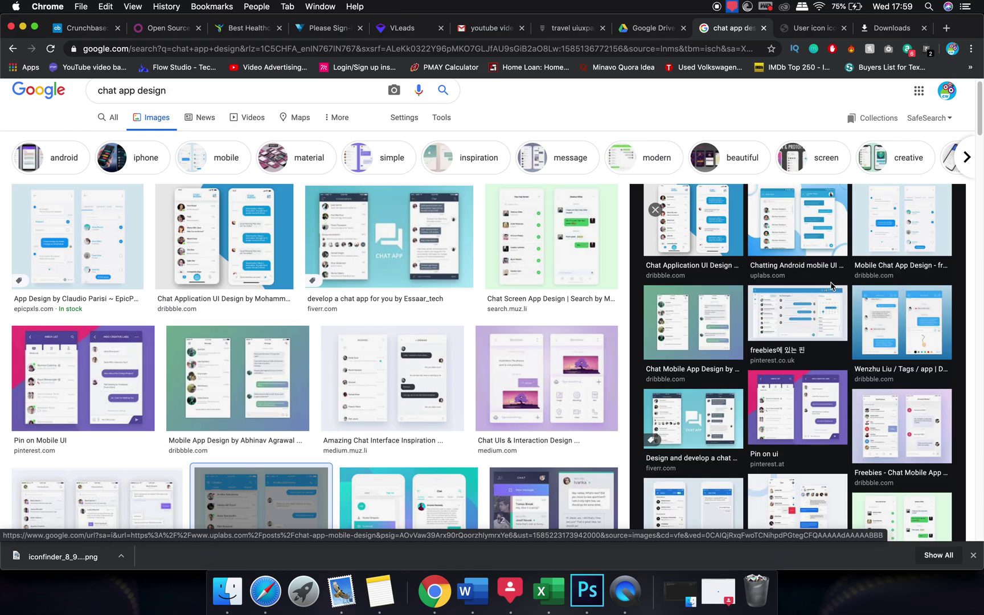
{"action": "key", "text": "super+Tab"}
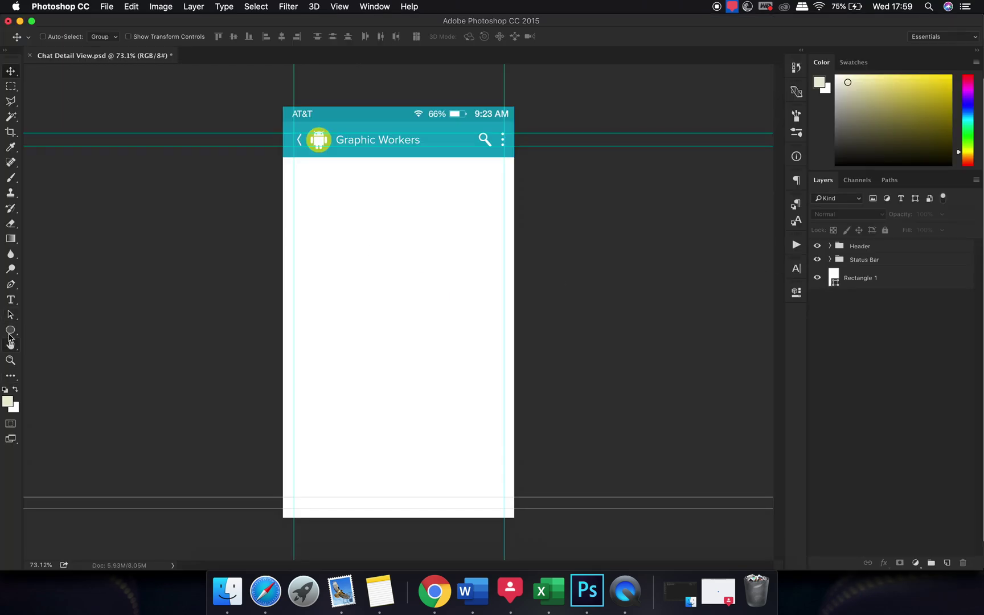
Step: Draw a wide rounded rectangle on the artboard with a white fill and no outline
{"action": "left_click", "coordinate": [9, 335]}
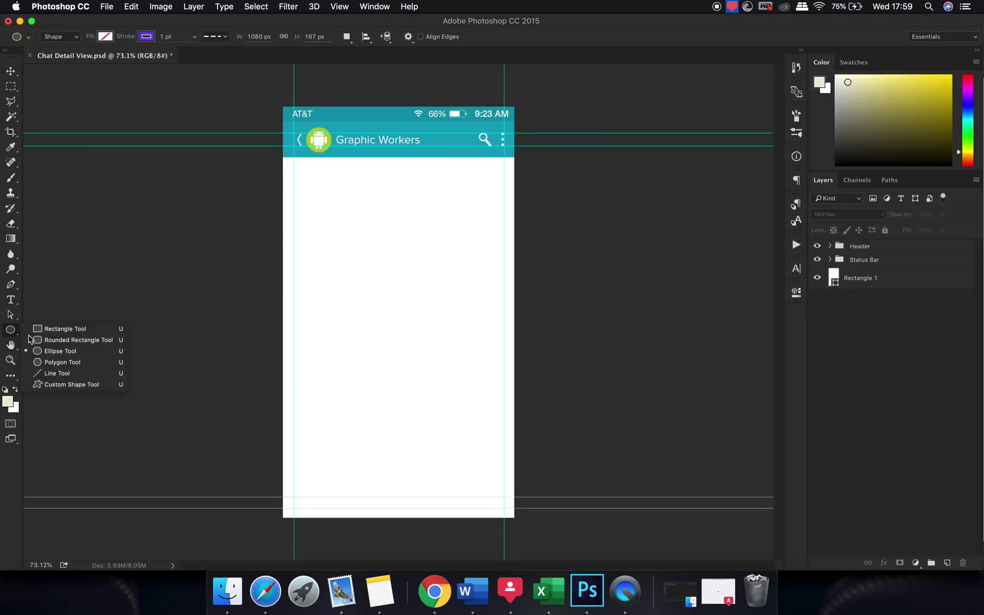
{"action": "left_click", "coordinate": [93, 342]}
{"action": "left_click_drag", "start_coordinate": [294, 176], "coordinate": [471, 206]}
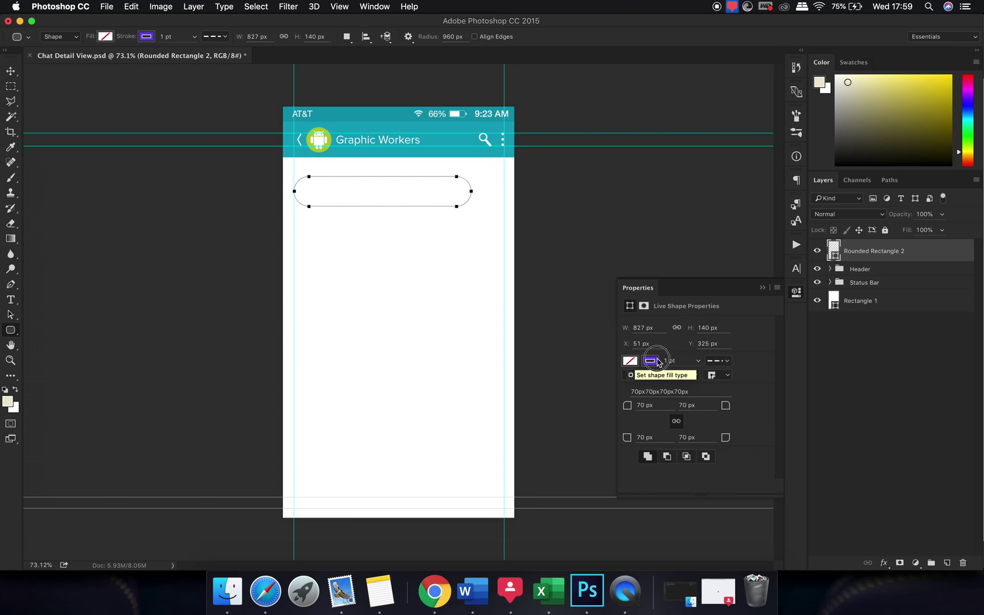
{"action": "left_click", "coordinate": [630, 361]}
{"action": "left_click", "coordinate": [636, 385]}
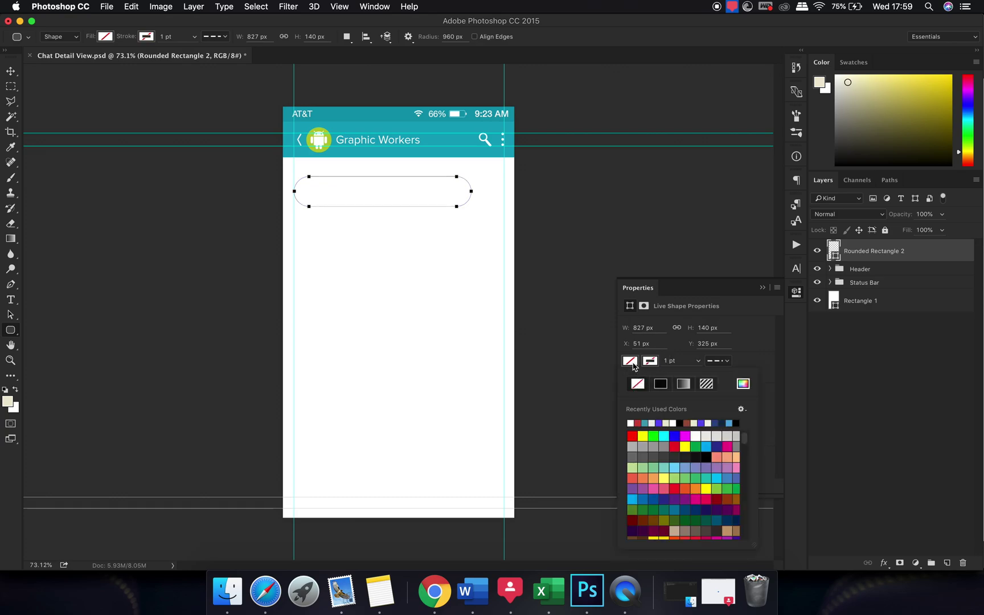
{"action": "left_click", "coordinate": [701, 435]}
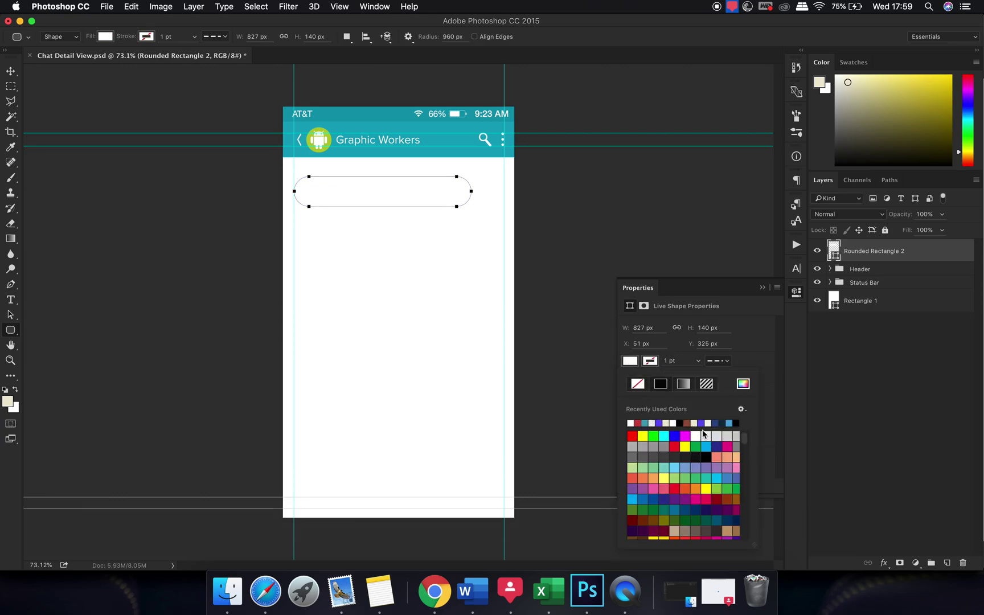
{"action": "left_click", "coordinate": [764, 287]}
Step: Change the background rectangle's colour to light grey #f5f5f5
{"action": "left_click", "coordinate": [879, 356]}
{"action": "left_click", "coordinate": [865, 302]}
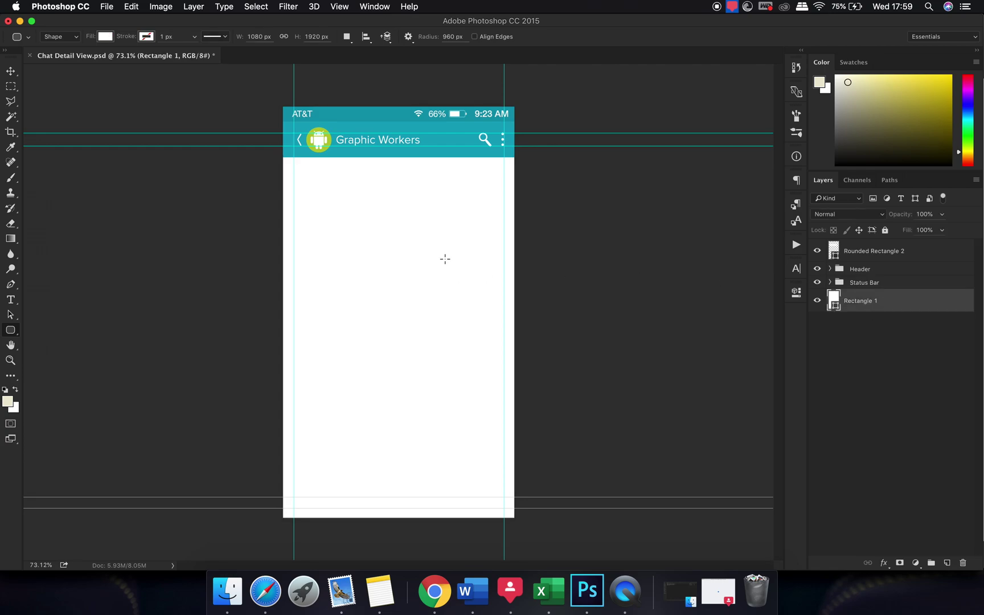
{"action": "key", "text": "v"}
{"action": "left_click", "coordinate": [833, 300]}
{"action": "double_click", "coordinate": [833, 300]}
{"action": "left_click_drag", "start_coordinate": [501, 220], "coordinate": [496, 223]}
{"action": "left_click", "coordinate": [785, 215]}
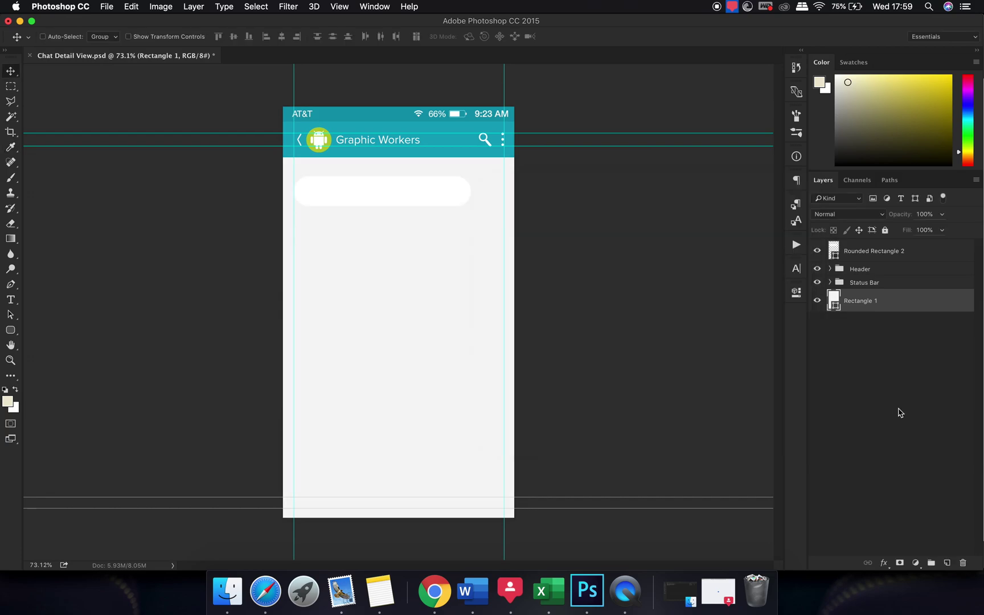
{"action": "left_click", "coordinate": [829, 392]}
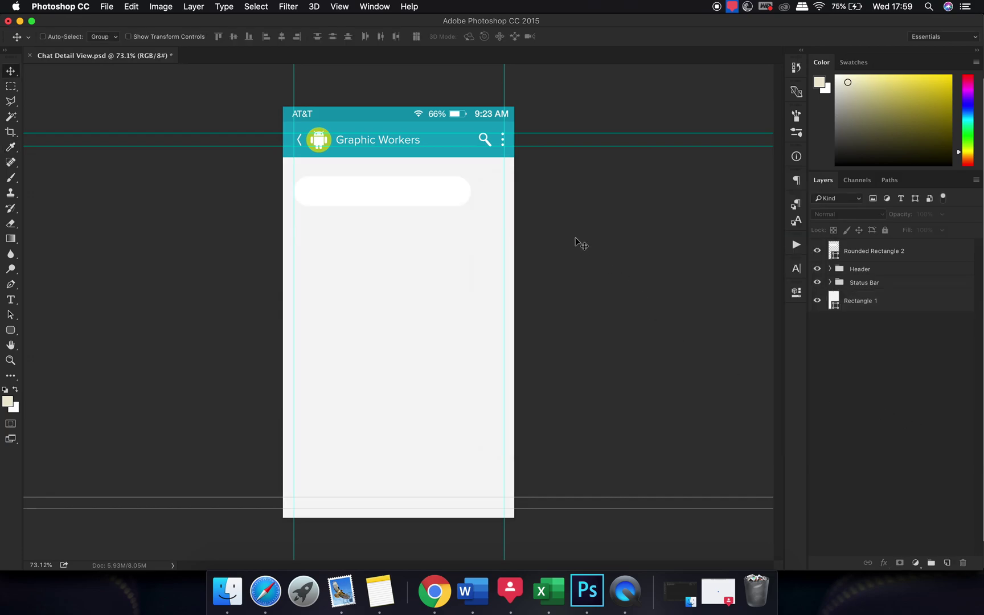
{"action": "left_click", "coordinate": [444, 204], "text": "super"}
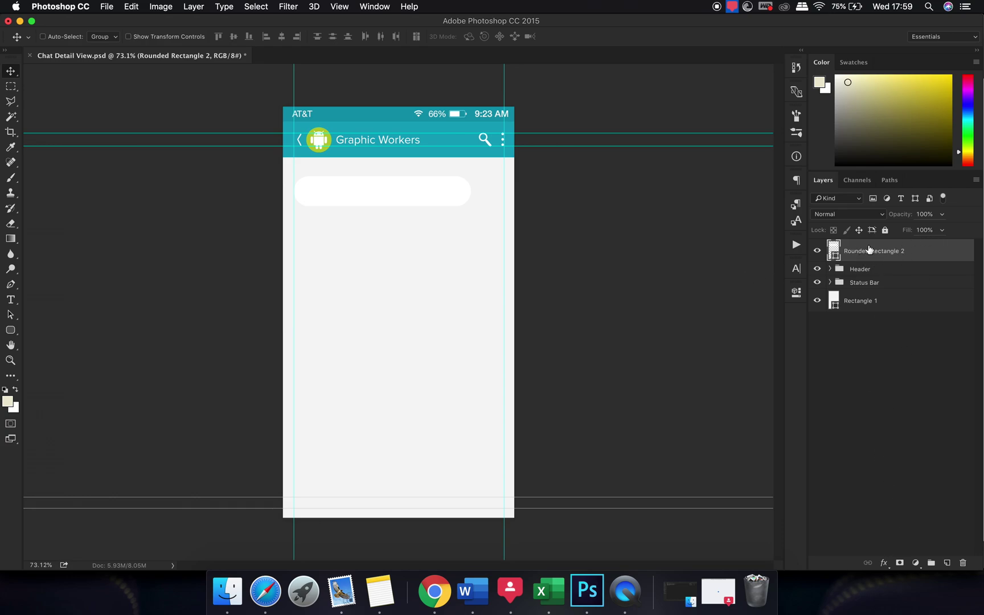
Step: Add a drop shadow to Rounded Rectangle 2: angle 127°, distance 0, spread 0, size 24 px, opacity 6%
{"action": "left_click", "coordinate": [884, 562]}
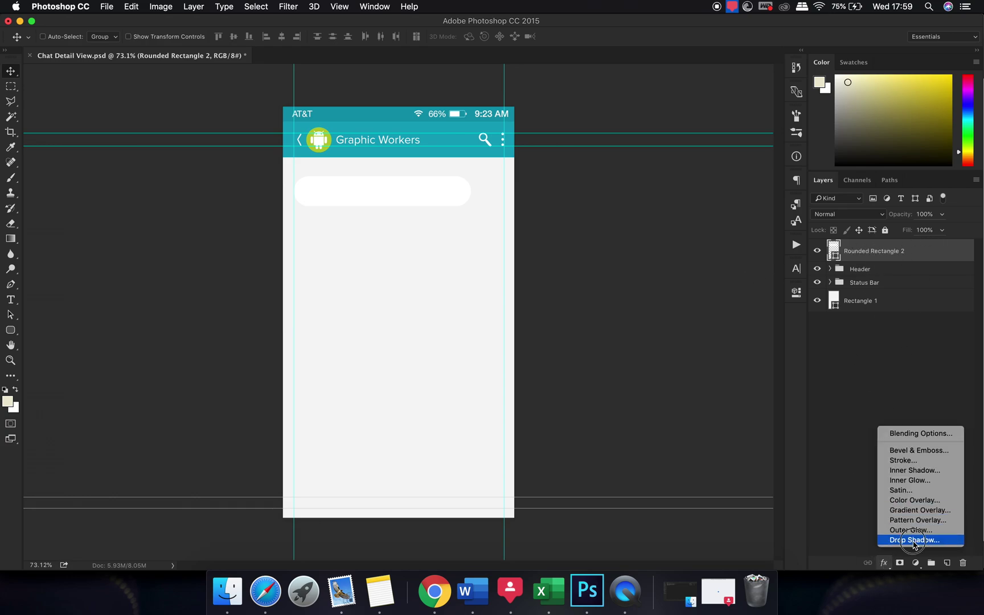
{"action": "left_click", "coordinate": [914, 539]}
{"action": "left_click_drag", "start_coordinate": [524, 151], "coordinate": [583, 153]}
{"action": "left_click_drag", "start_coordinate": [703, 200], "coordinate": [678, 212]}
{"action": "left_click_drag", "start_coordinate": [688, 153], "coordinate": [753, 144]}
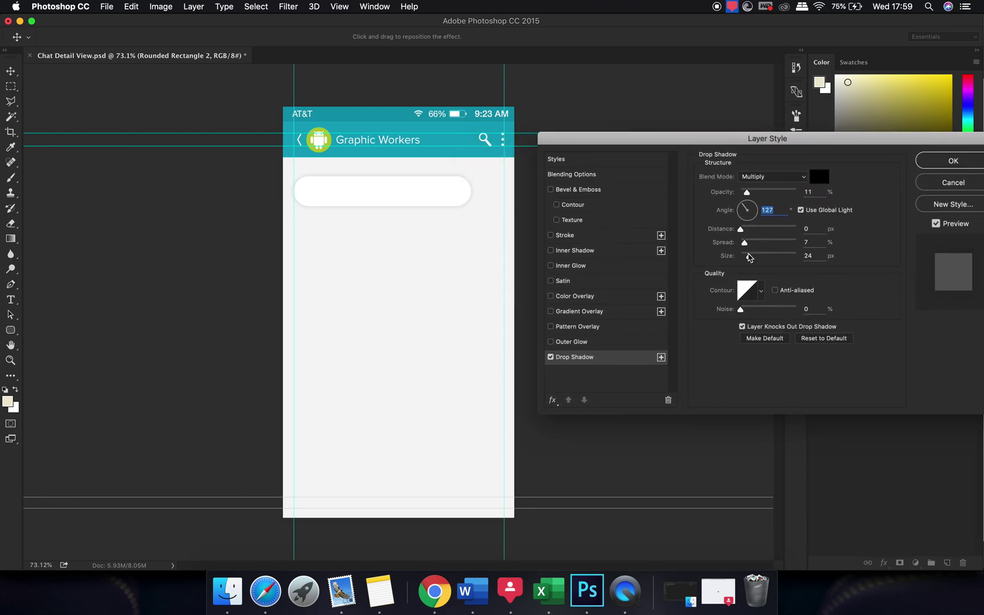
{"action": "left_click_drag", "start_coordinate": [750, 257], "coordinate": [740, 245]}
{"action": "left_click_drag", "start_coordinate": [747, 193], "coordinate": [745, 196]}
{"action": "left_click_drag", "start_coordinate": [804, 145], "coordinate": [723, 161]}
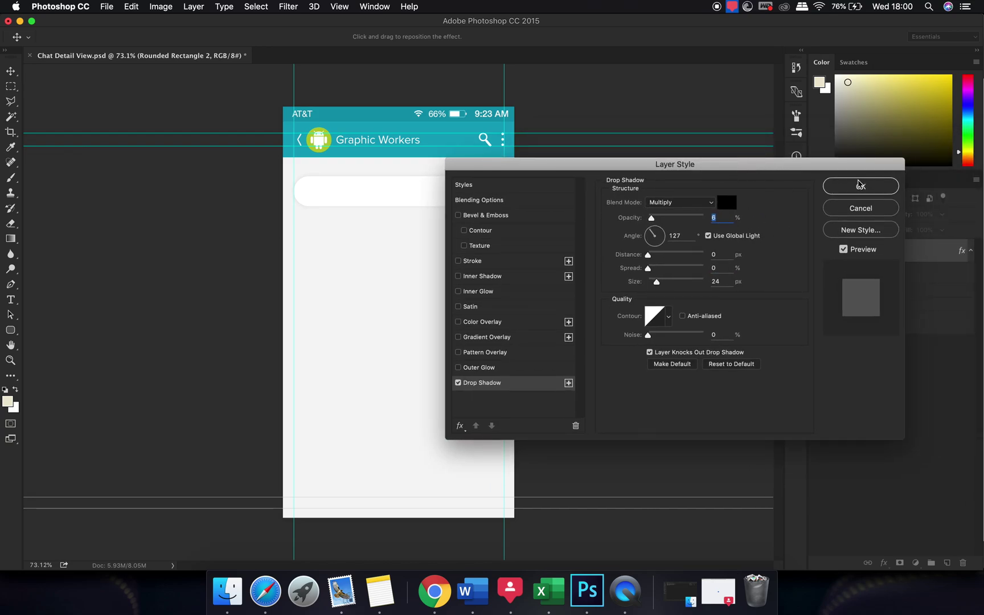
{"action": "left_click", "coordinate": [856, 184]}
Step: Nudge the bubble up about 12 px
{"action": "scroll", "coordinate": [405, 182], "scroll_direction": "up", "scroll_amount": 5}
{"action": "scroll", "coordinate": [338, 200], "scroll_direction": "down", "scroll_amount": 2}
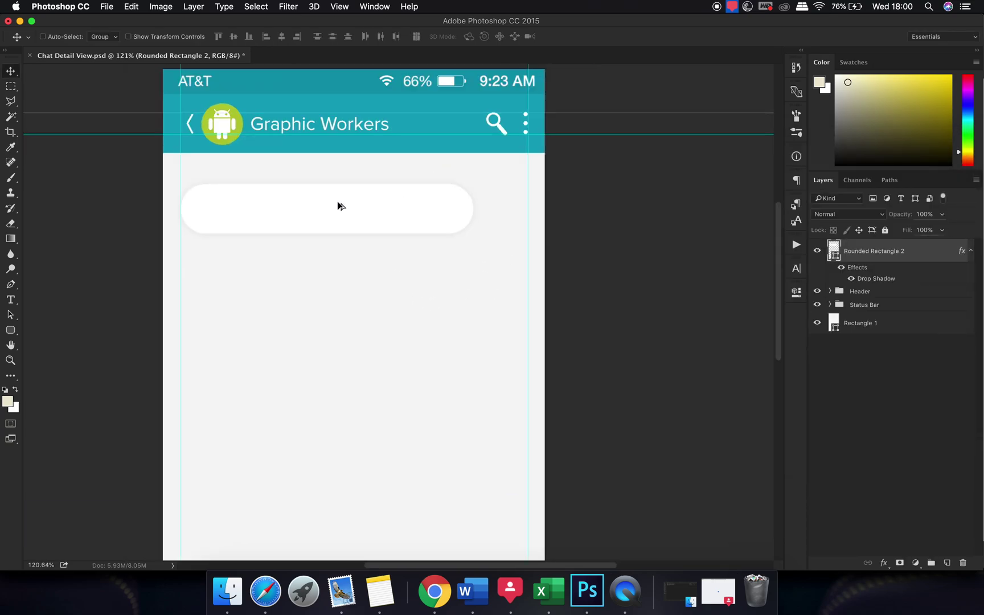
{"action": "left_click", "coordinate": [337, 202]}
{"action": "left_click_drag", "start_coordinate": [342, 221], "coordinate": [342, 214]}
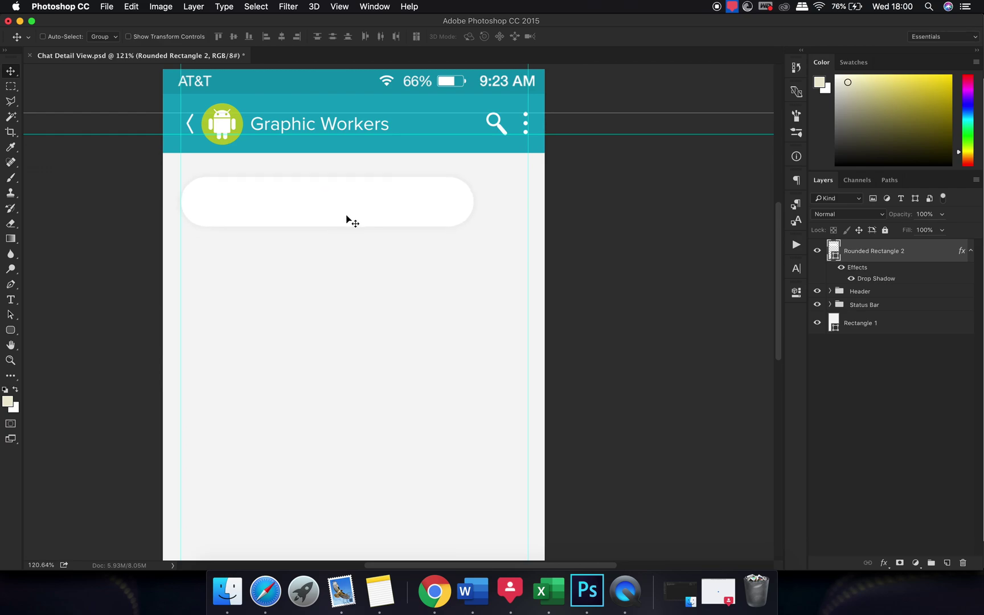
Step: Set the bubble's top-left corner radius to 15 px, leaving the others at 70 px
{"action": "left_click", "coordinate": [797, 292]}
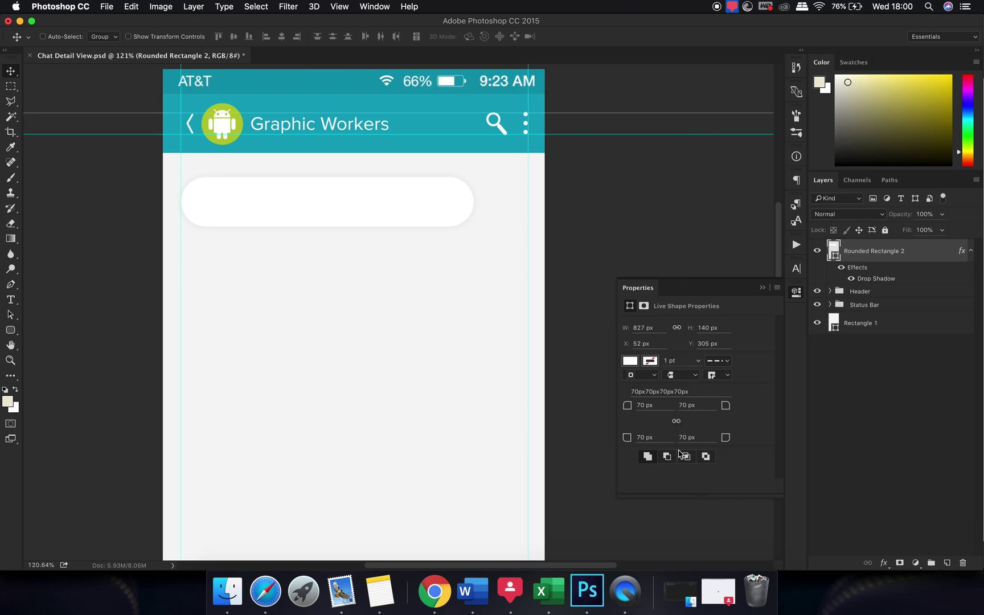
{"action": "left_click", "coordinate": [659, 406]}
{"action": "left_click_drag", "start_coordinate": [630, 405], "coordinate": [607, 406]}
{"action": "key", "text": "Up"}
{"action": "key", "text": "Return"}
{"action": "left_click", "coordinate": [762, 288]}
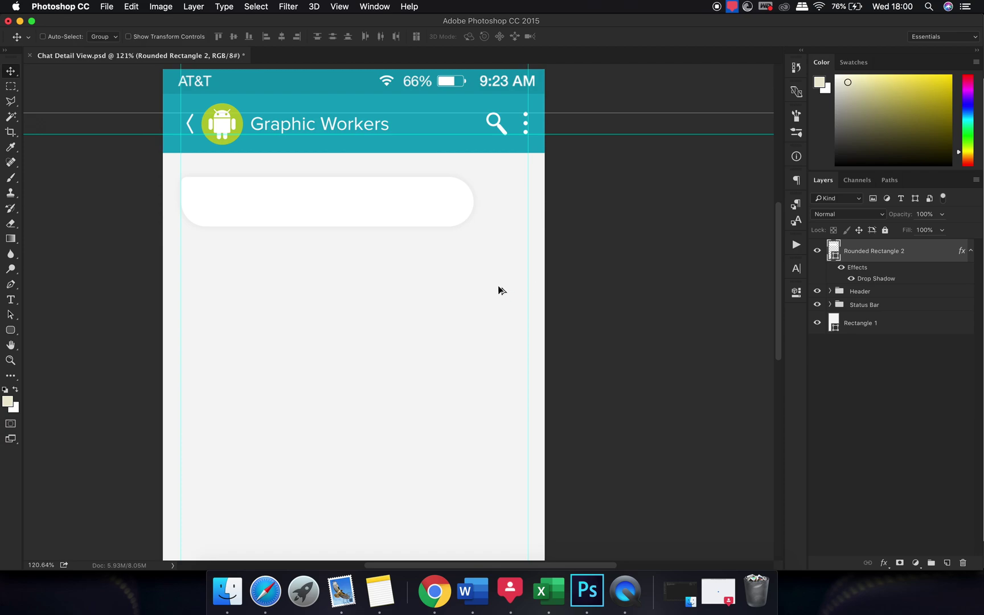
Step: Type the message 'Hey Dude ! Whats up ?' as a new text layer
{"action": "scroll", "coordinate": [499, 287], "scroll_direction": "down", "scroll_amount": 2}
{"action": "key", "text": "t"}
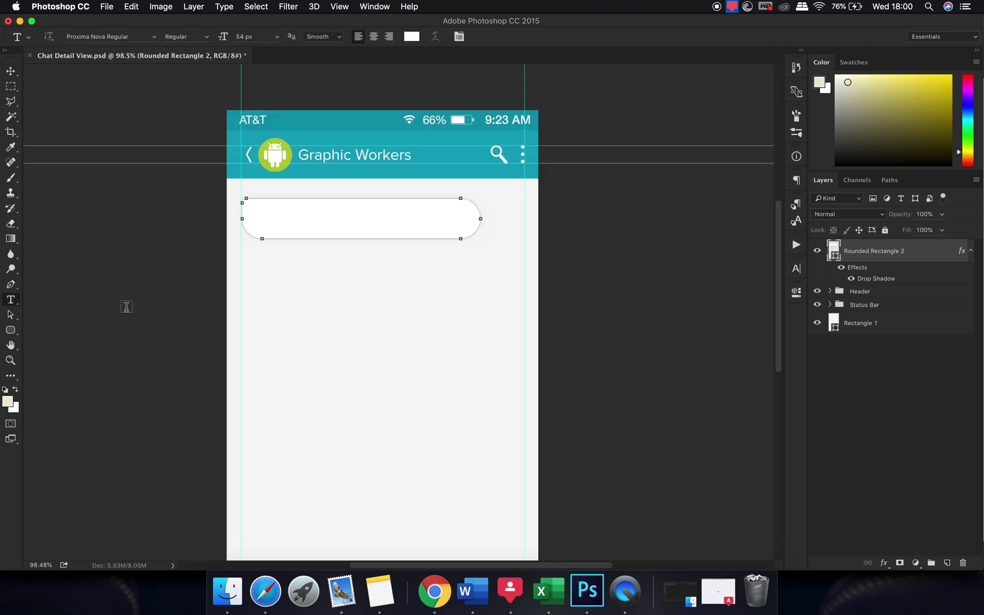
{"action": "left_click", "coordinate": [281, 280]}
{"action": "type", "text": "Hey"}
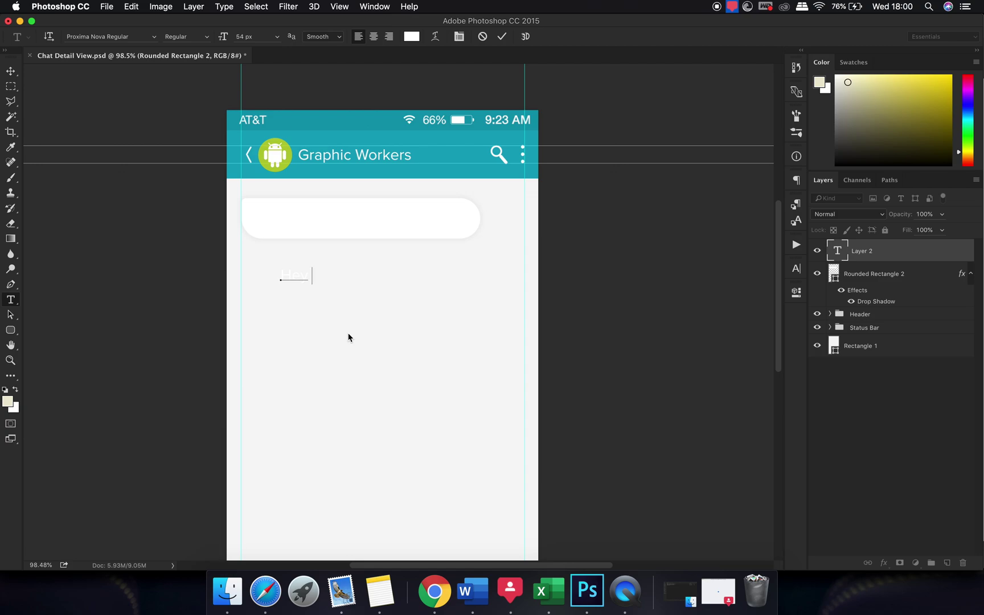
{"action": "type", "text": " Dude"}
{"action": "key", "text": "BackSpace"}
{"action": "type", "text": "! H"}
{"action": "key", "text": "BackSpace"}
{"action": "type", "text": "Wis"}
{"action": "type", "text": "h"}
{"action": "type", "text": "up ?"}
{"action": "key", "text": "ctrl+Return"}
Step: Colour the message dark grey #2b2a2a and move it inside the white bubble
{"action": "left_click", "coordinate": [412, 37]}
{"action": "left_click_drag", "start_coordinate": [597, 355], "coordinate": [501, 341]}
{"action": "left_click", "coordinate": [768, 215]}
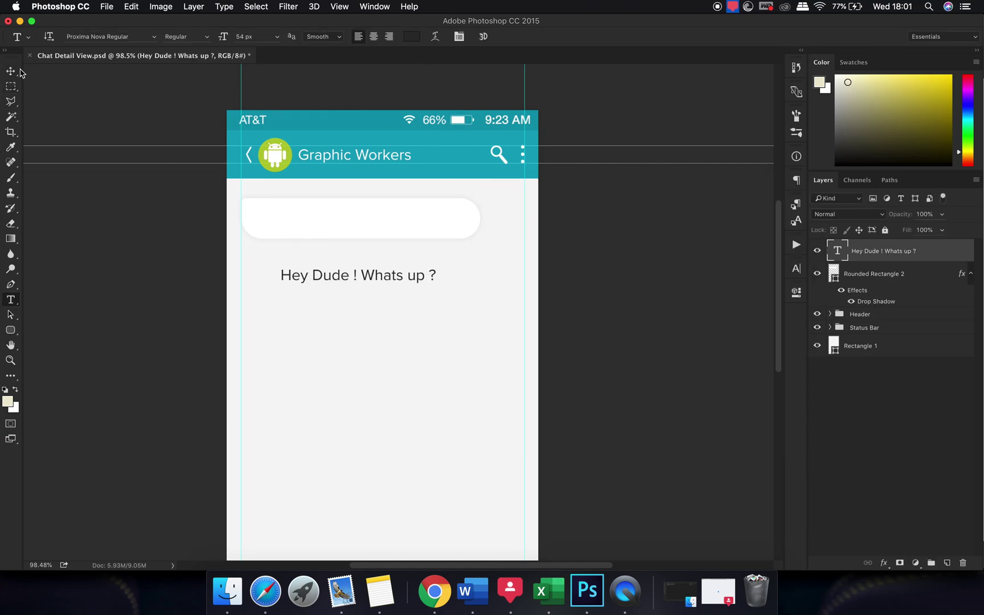
{"action": "left_click", "coordinate": [20, 71]}
{"action": "left_click_drag", "start_coordinate": [344, 363], "coordinate": [320, 304]}
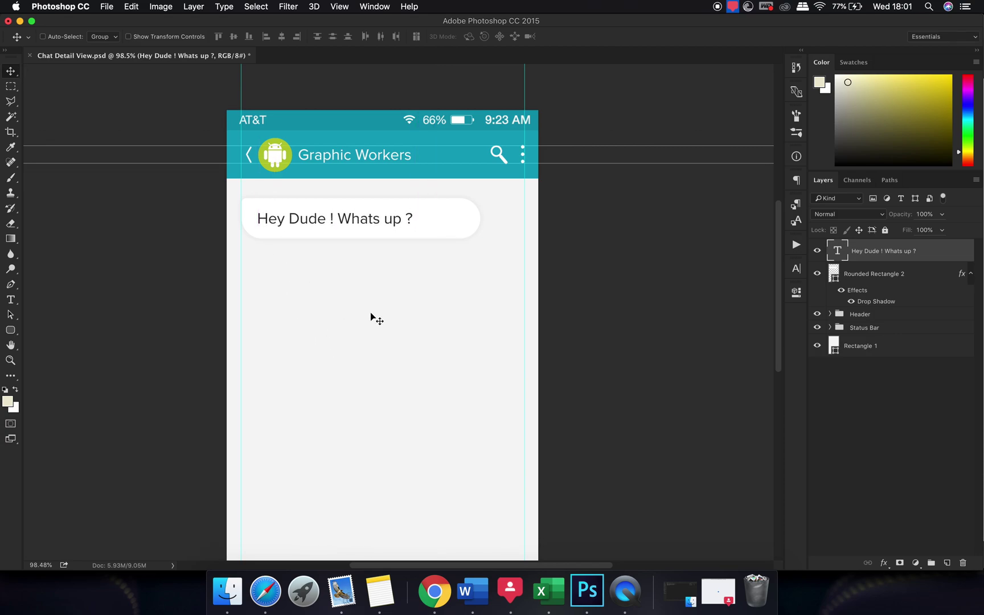
{"action": "key", "text": "j"}
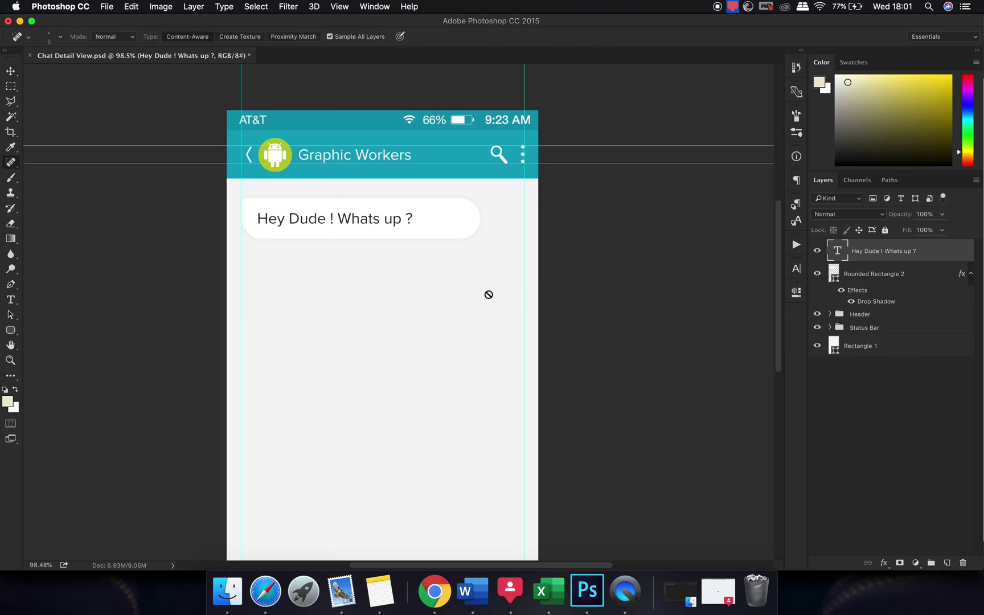
{"action": "left_click", "coordinate": [474, 295]}
{"action": "left_click", "coordinate": [517, 204]}
Step: Duplicate the message text, retype it as '18:30', and place it at the bubble's right end
{"action": "key", "text": "v"}
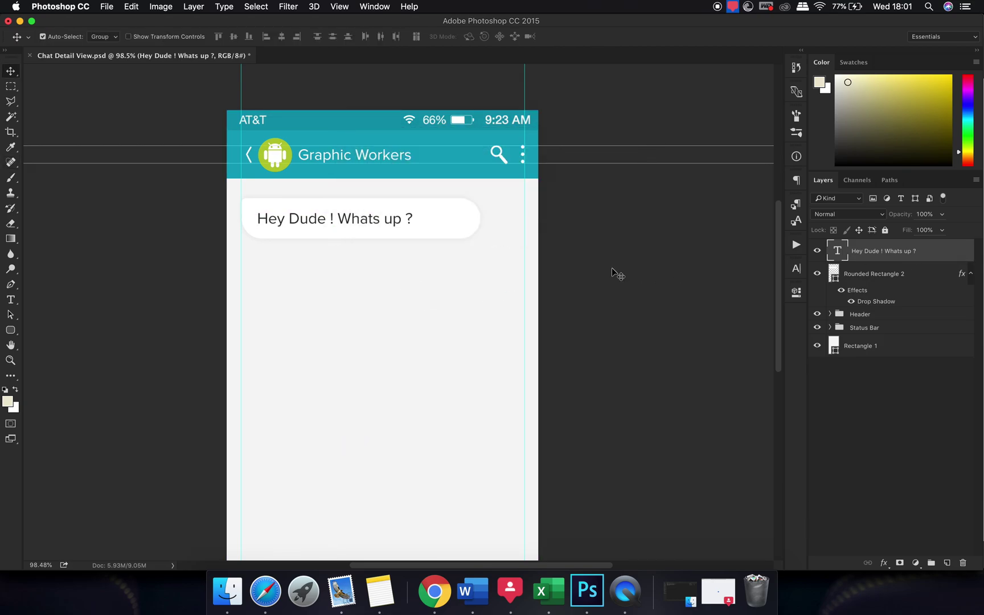
{"action": "key", "text": "super+j"}
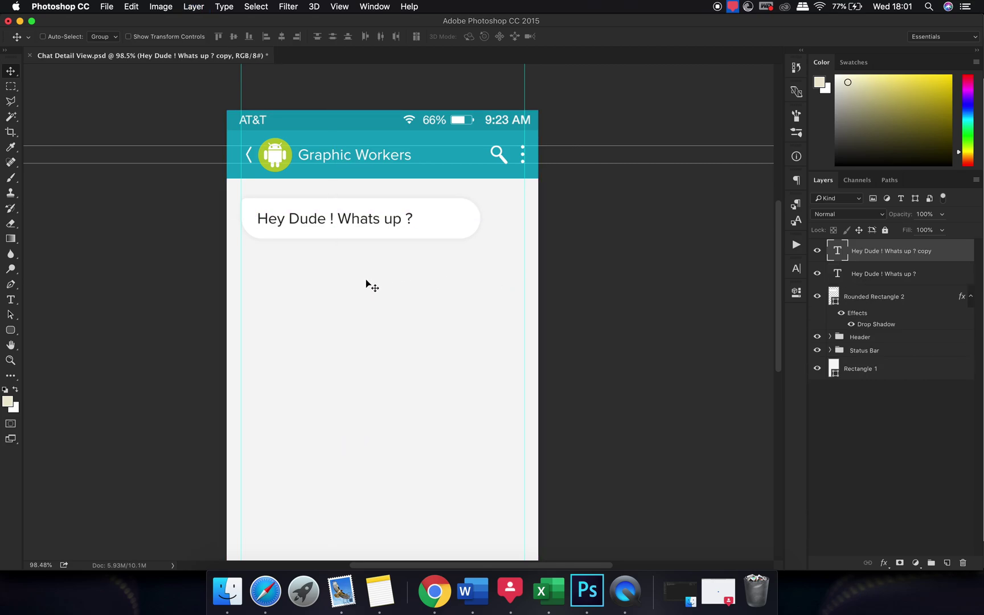
{"action": "left_click_drag", "start_coordinate": [372, 285], "coordinate": [426, 303]}
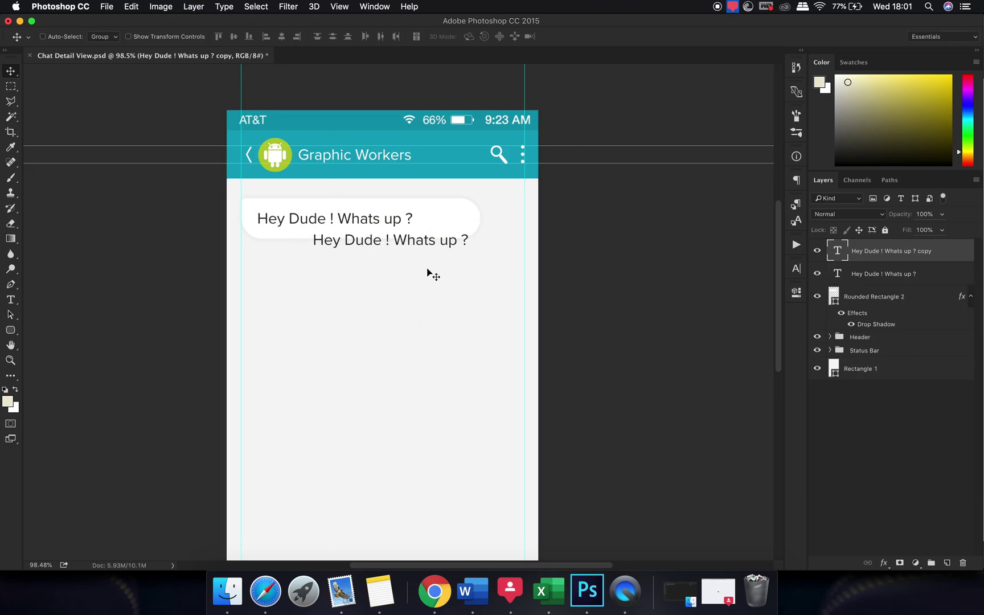
{"action": "key", "text": "t"}
{"action": "key", "text": "Return"}
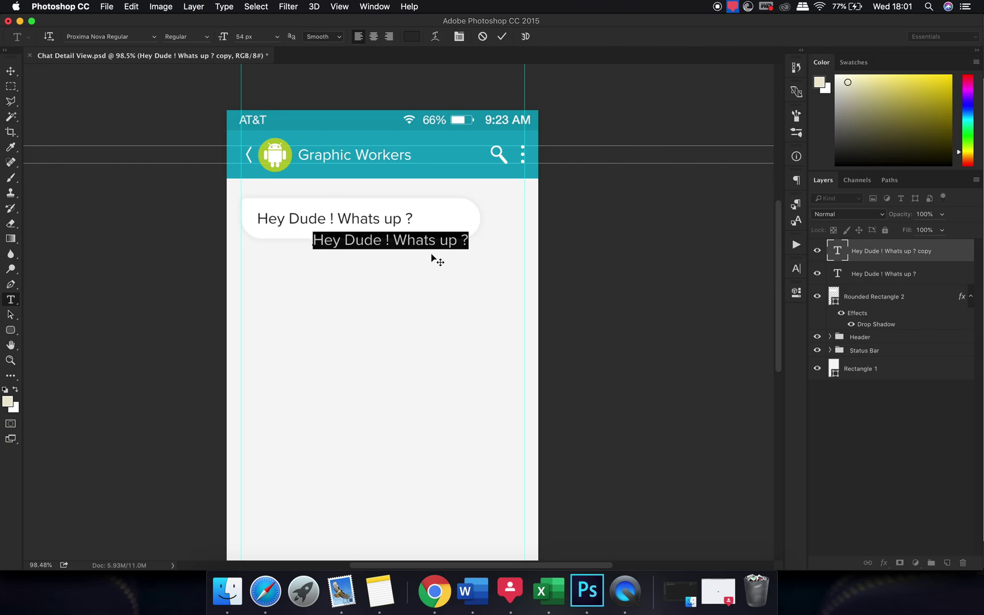
{"action": "type", "text": "1"}
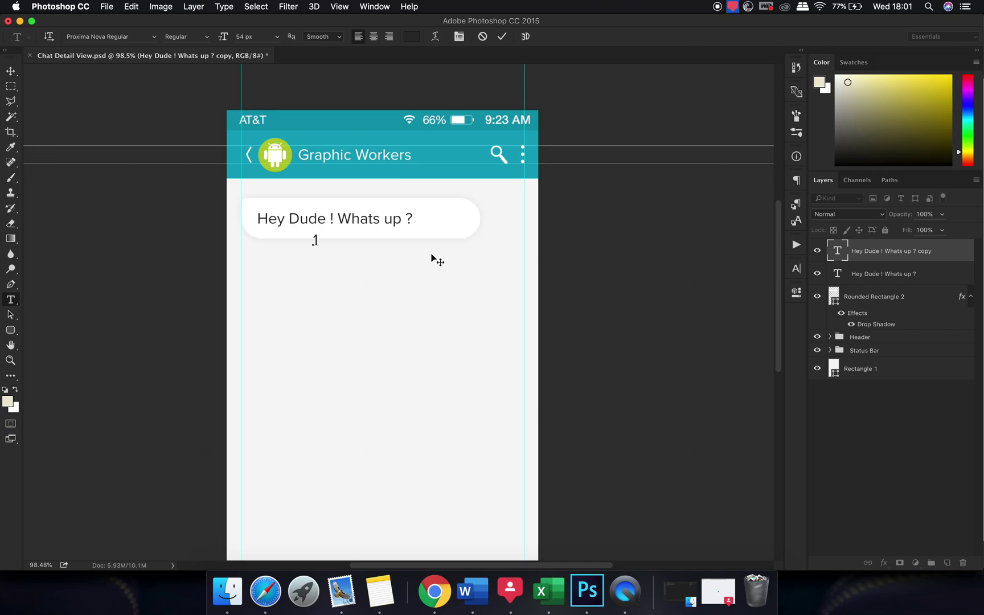
{"action": "type", "text": "8:30"}
{"action": "left_click", "coordinate": [11, 71]}
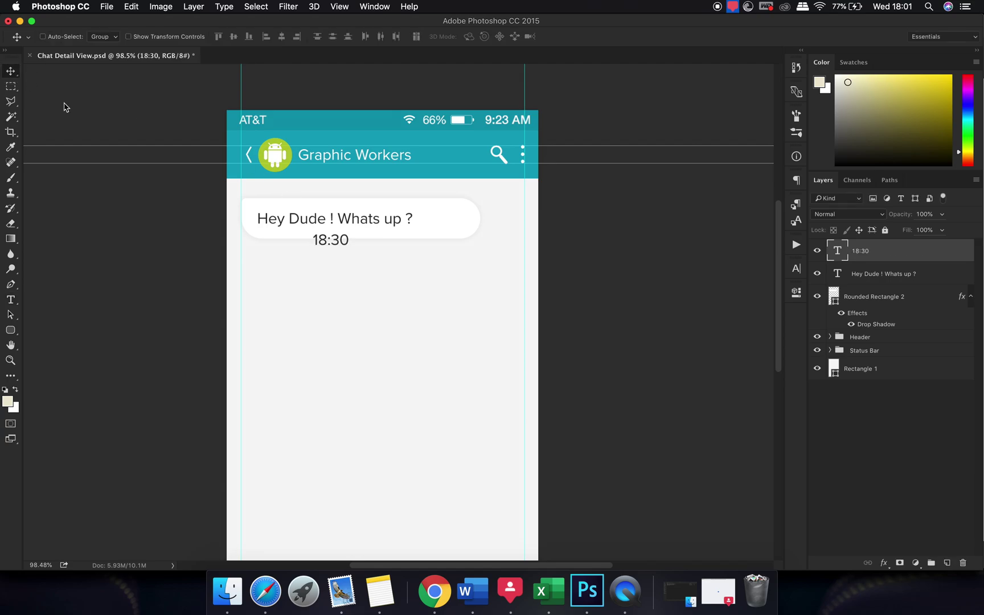
{"action": "left_click_drag", "start_coordinate": [364, 317], "coordinate": [487, 296]}
Step: Resize the timestamp to 34 px and shift it right within the bubble
{"action": "key", "text": "t"}
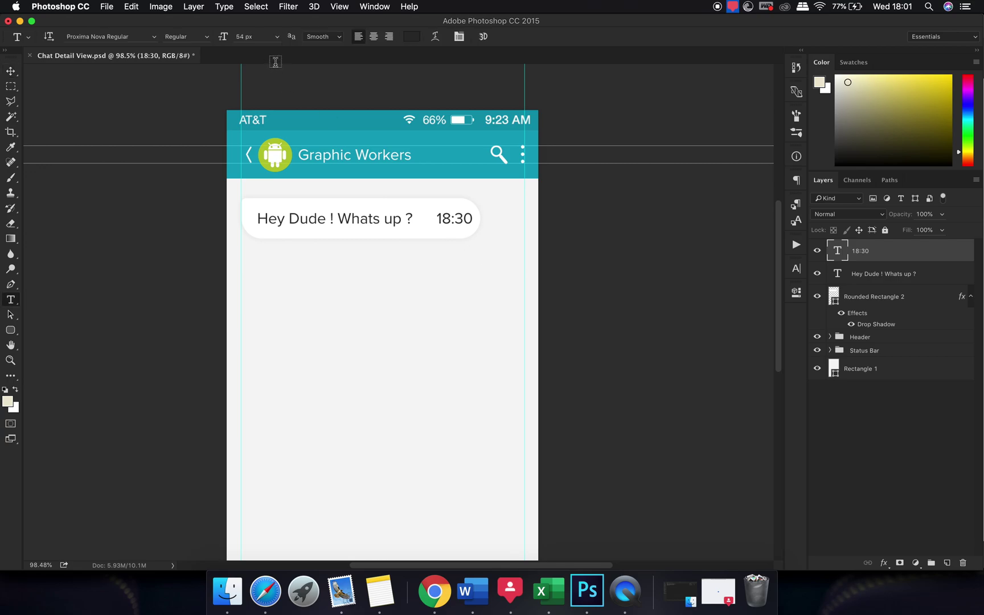
{"action": "left_click", "coordinate": [263, 39]}
{"action": "type", "text": "34"}
{"action": "key", "text": "Return"}
{"action": "left_click", "coordinate": [10, 71]}
{"action": "left_click_drag", "start_coordinate": [460, 312], "coordinate": [472, 312]}
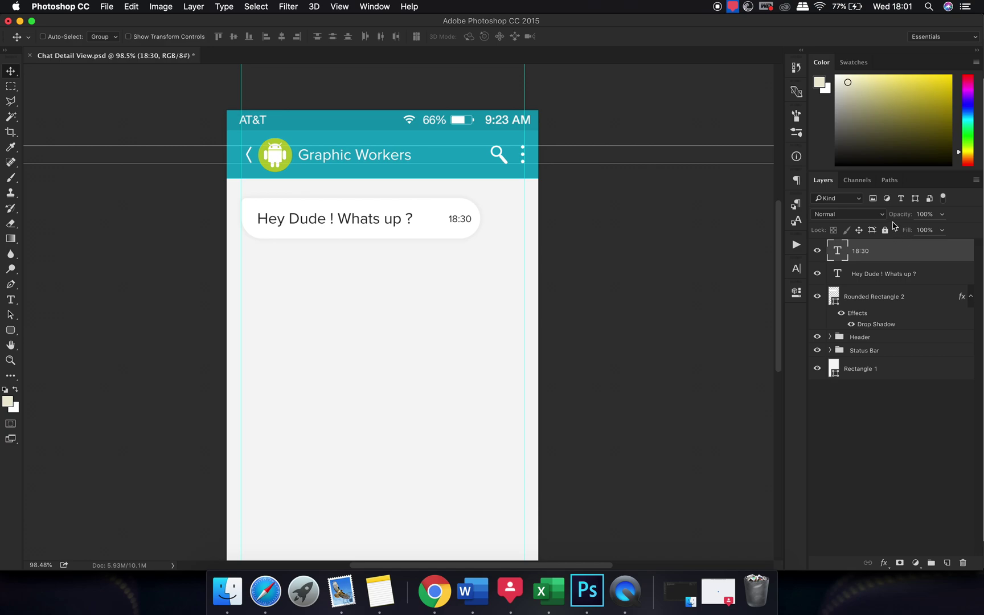
Step: Colour the 18:30 timestamp grey #646464
{"action": "key", "text": "t"}
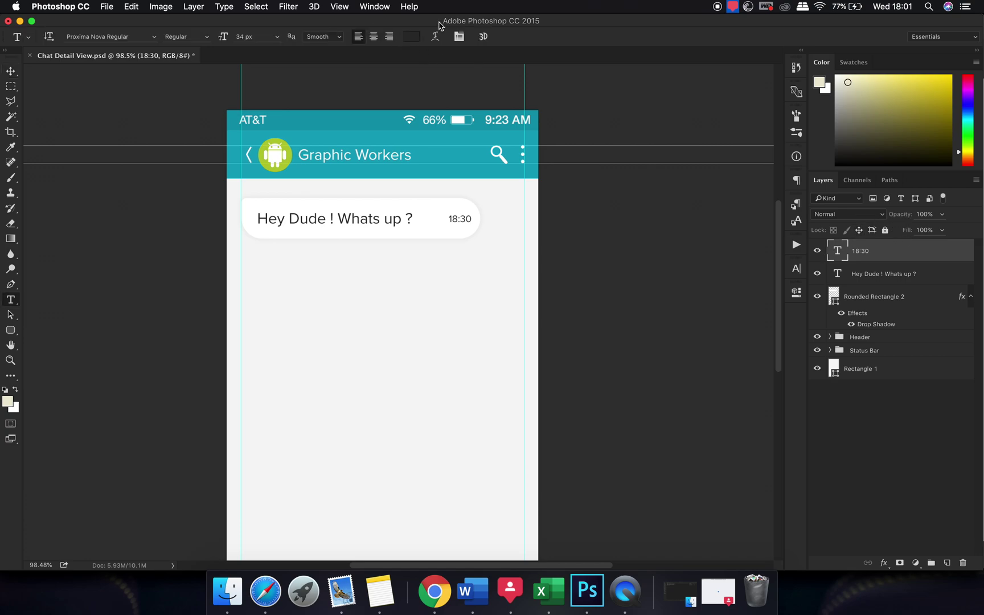
{"action": "left_click", "coordinate": [416, 38]}
{"action": "left_click_drag", "start_coordinate": [501, 341], "coordinate": [479, 278]}
{"action": "left_click", "coordinate": [769, 212]}
{"action": "left_click", "coordinate": [10, 71]}
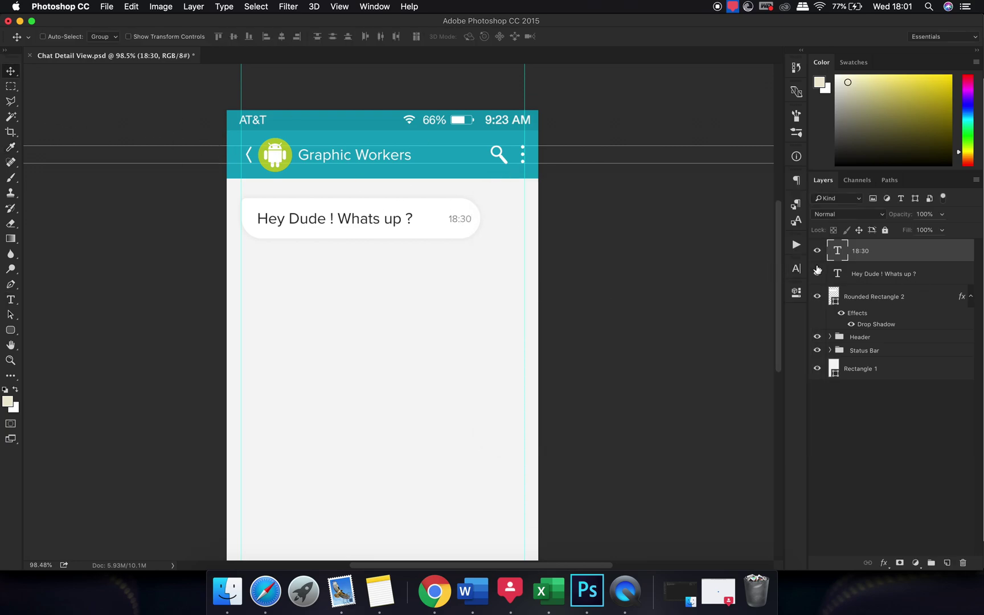
Step: Group the bubble, message and timestamp, and duplicate the group below the first
{"action": "left_click", "coordinate": [876, 297], "text": "shift"}
{"action": "left_click_drag", "start_coordinate": [481, 307], "coordinate": [479, 301]}
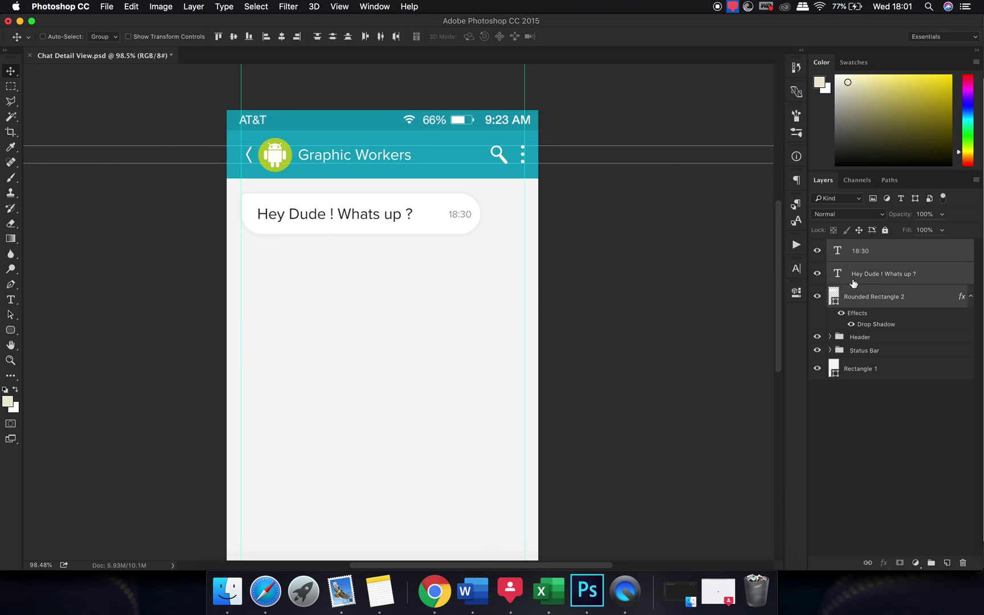
{"action": "key", "text": "super+g"}
{"action": "key", "text": "super+j"}
{"action": "left_click_drag", "start_coordinate": [435, 264], "coordinate": [429, 313]}
Step: Change the copy's timestamp to 18:31 and its message to 'How are you ?'
{"action": "key", "text": "t"}
{"action": "left_click", "coordinate": [471, 266]}
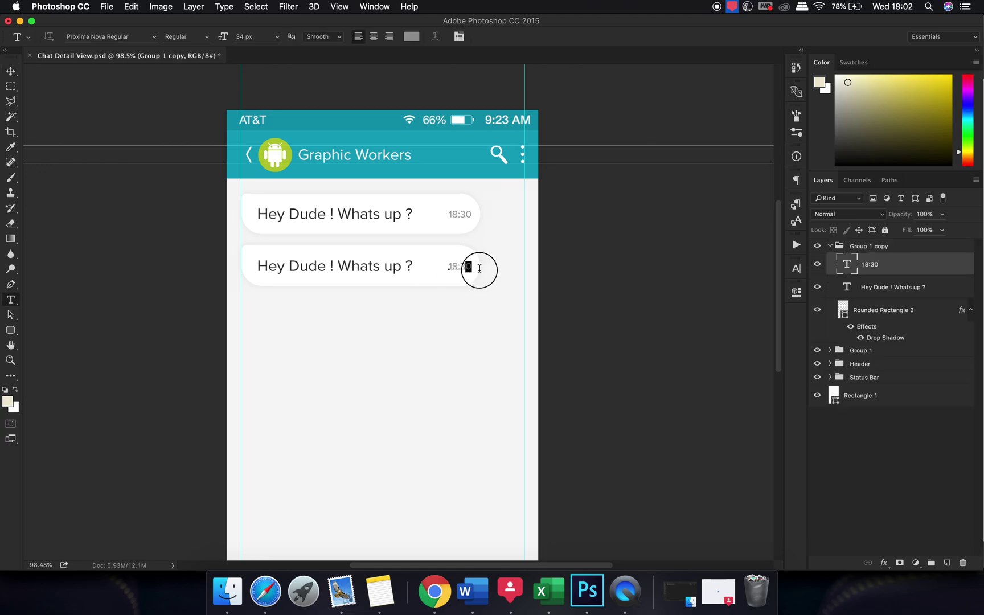
{"action": "key", "text": "BackSpace"}
{"action": "type", "text": "1"}
{"action": "left_click", "coordinate": [502, 37]}
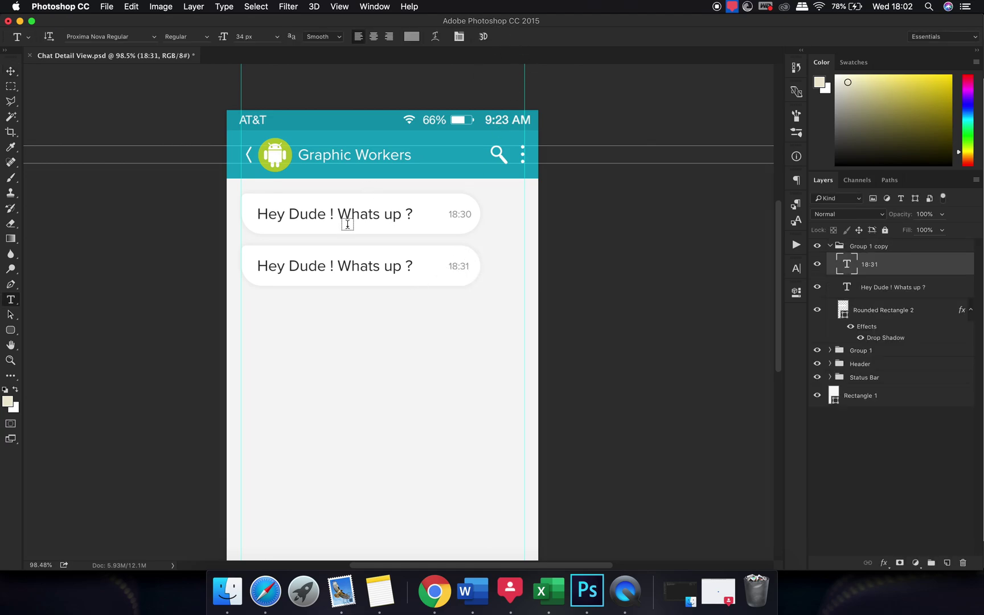
{"action": "triple_click", "coordinate": [350, 268]}
{"action": "type", "text": "How are you ?"}
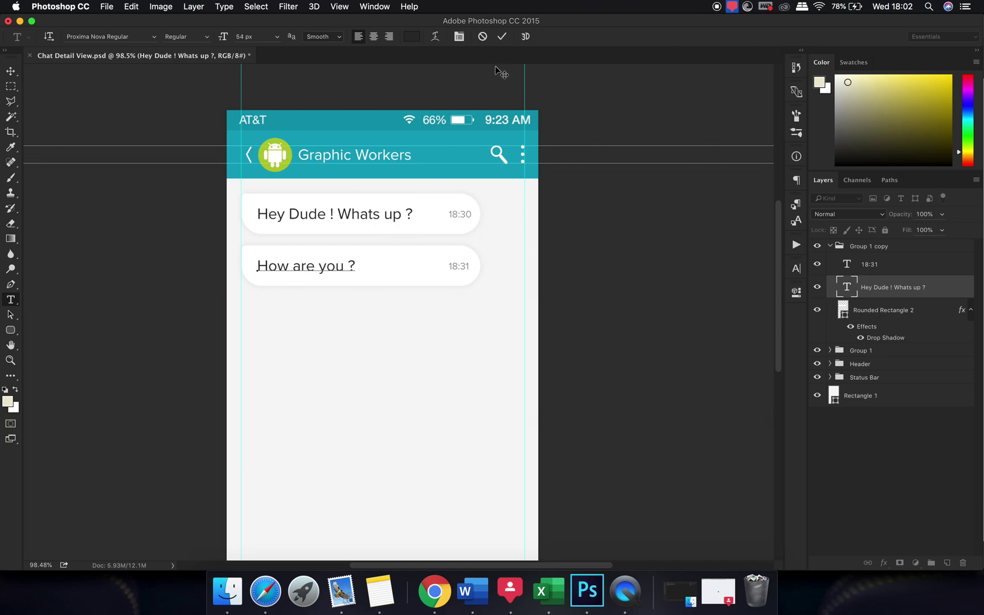
Step: Duplicate Group 1 and move the copy below the 'How are you ?' bubble
{"action": "left_click", "coordinate": [502, 36]}
{"action": "key", "text": "v"}
{"action": "key", "text": "super+0"}
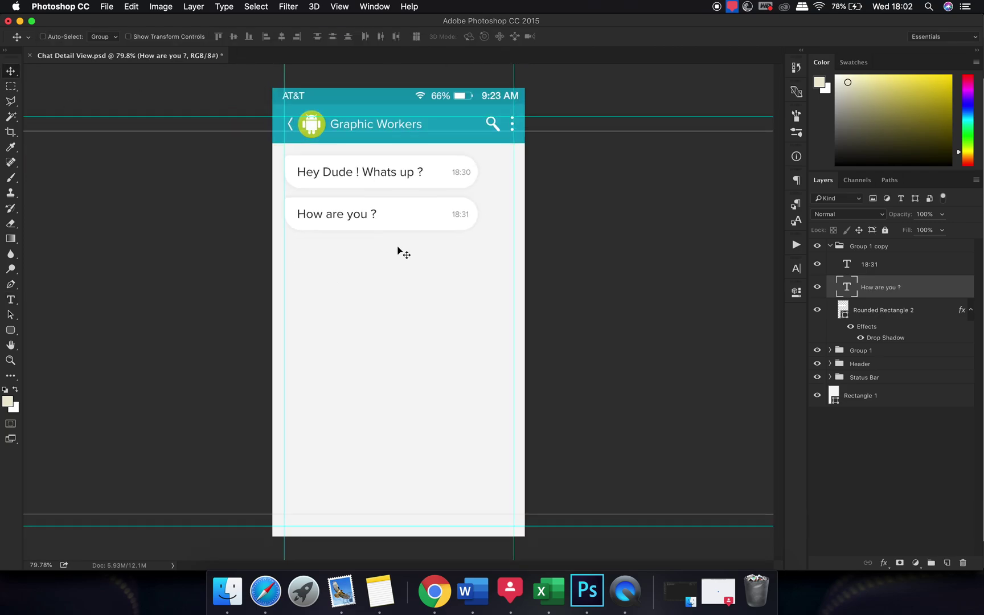
{"action": "left_click", "coordinate": [831, 246]}
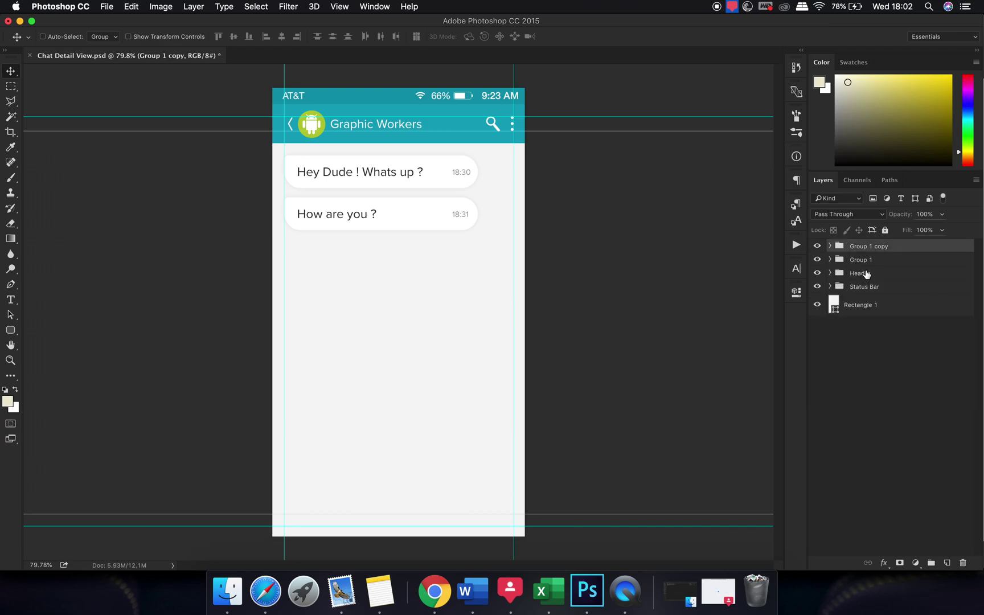
{"action": "key", "text": "alt+bracketleft"}
{"action": "left_click_drag", "start_coordinate": [880, 263], "coordinate": [880, 241]}
{"action": "left_click_drag", "start_coordinate": [495, 264], "coordinate": [483, 341]}
Step: Flip the third bubble's shape horizontally and move it and its message to the right edge
{"action": "left_click", "coordinate": [430, 266], "text": "super"}
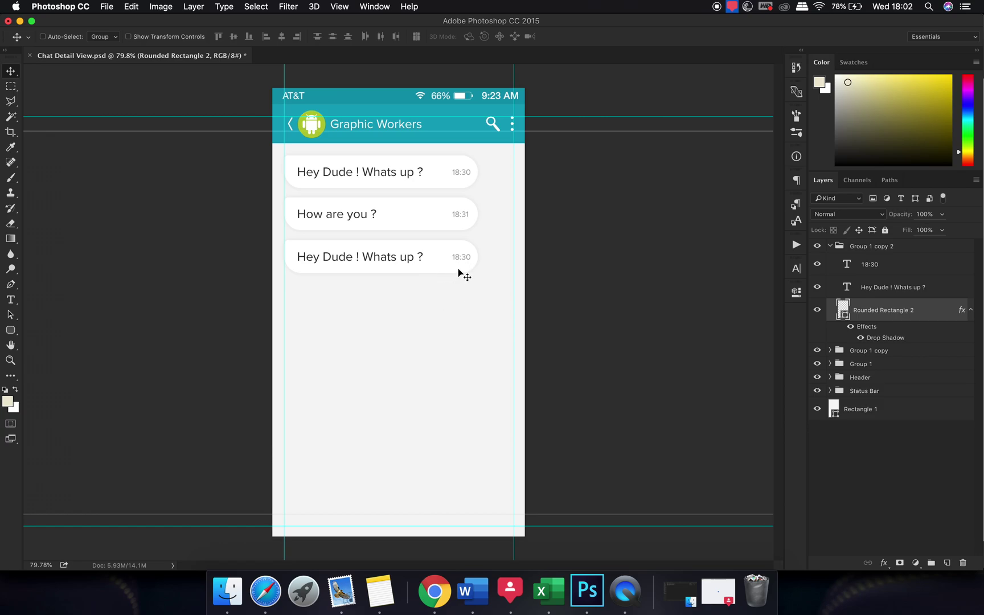
{"action": "key", "text": "super+t"}
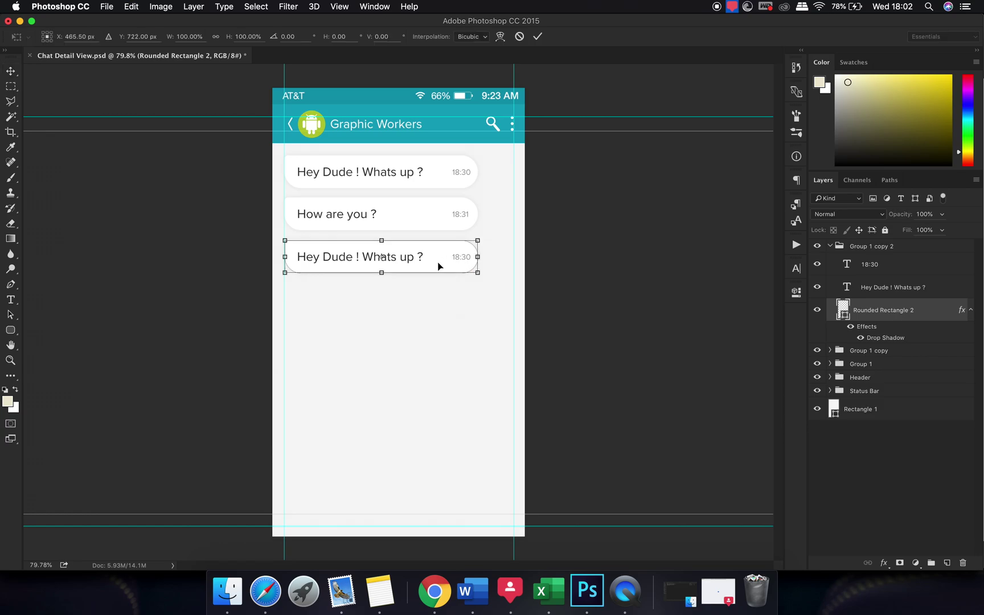
{"action": "right_click", "coordinate": [439, 265]}
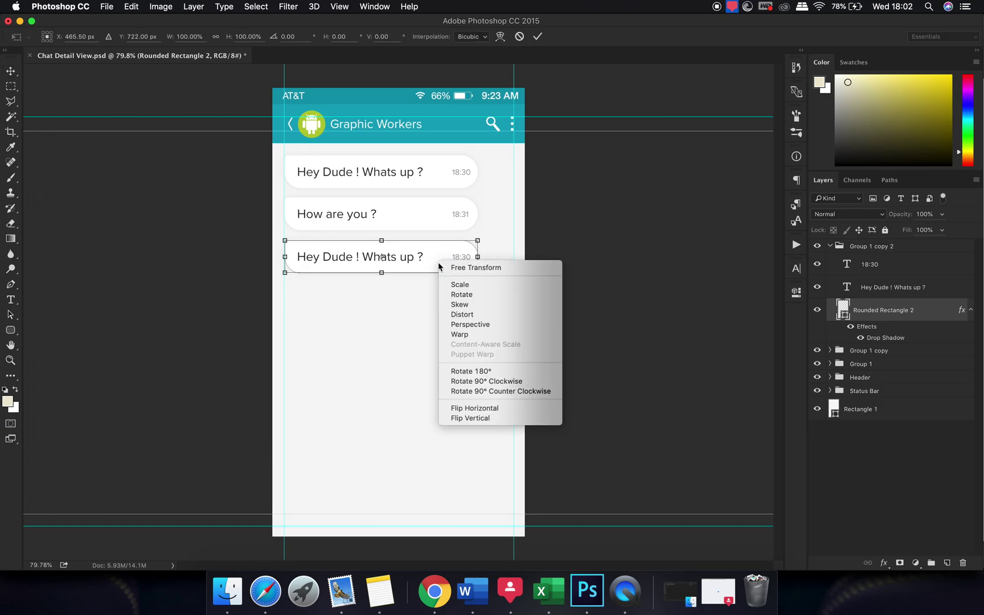
{"action": "left_click", "coordinate": [468, 409]}
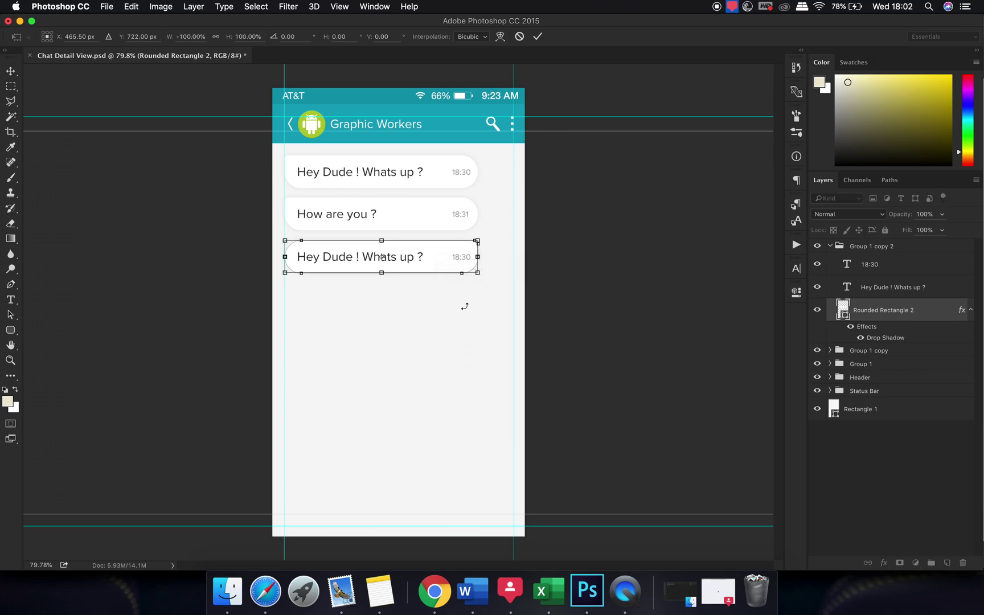
{"action": "key", "text": "Return"}
{"action": "left_click_drag", "start_coordinate": [448, 332], "coordinate": [484, 331]}
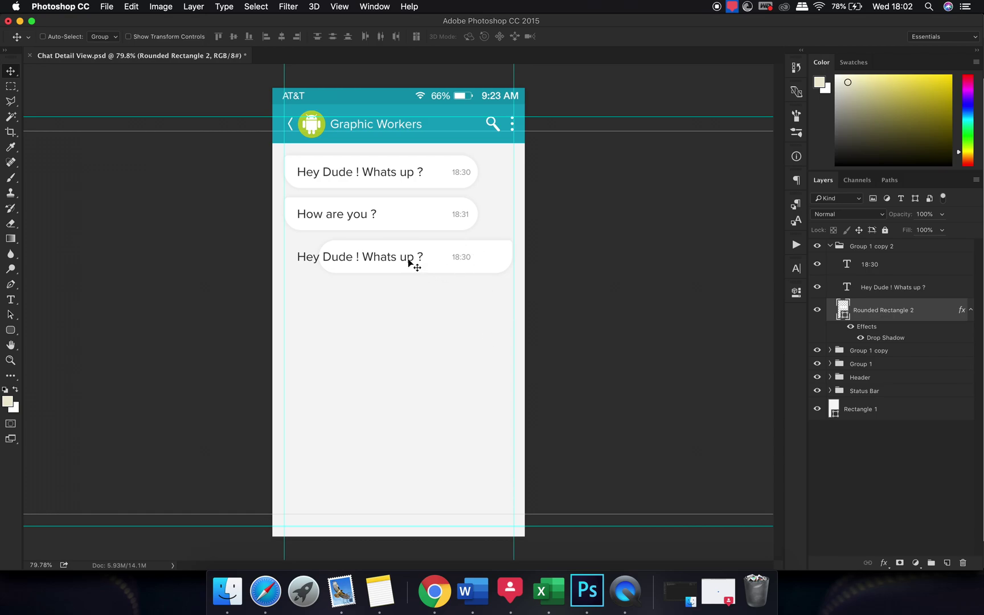
{"action": "left_click", "coordinate": [410, 262], "text": "super"}
{"action": "left_click_drag", "start_coordinate": [389, 334], "coordinate": [501, 325]}
{"action": "left_click", "coordinate": [467, 257], "text": "super"}
Step: Place the 18:30 time, rewrite the third message as 'Hi !! I am fine.', and nudge it right
{"action": "left_click", "coordinate": [414, 259], "text": "super"}
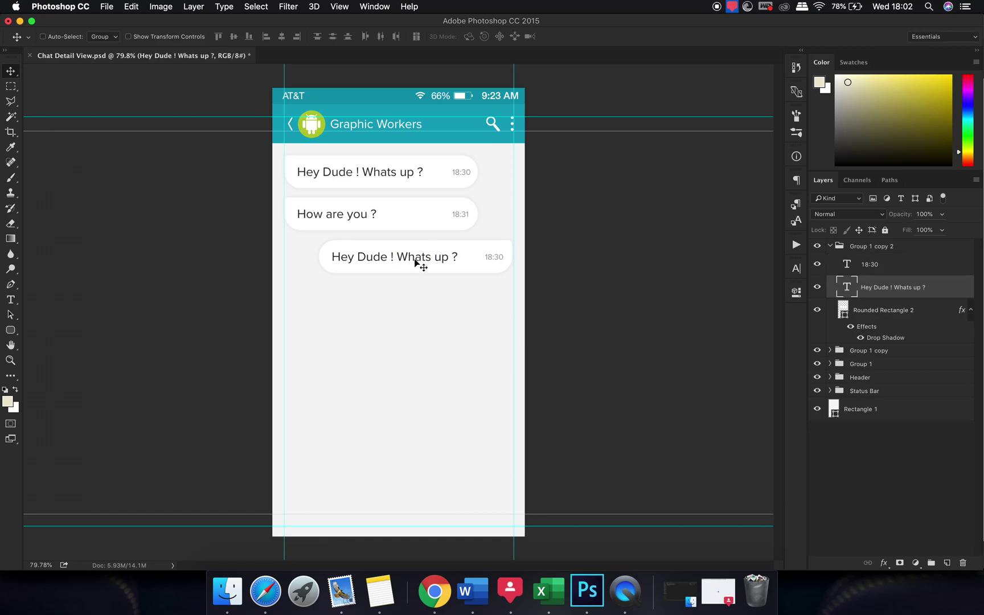
{"action": "double_click", "coordinate": [415, 261]}
{"action": "type", "text": "Hi !! I am fine."}
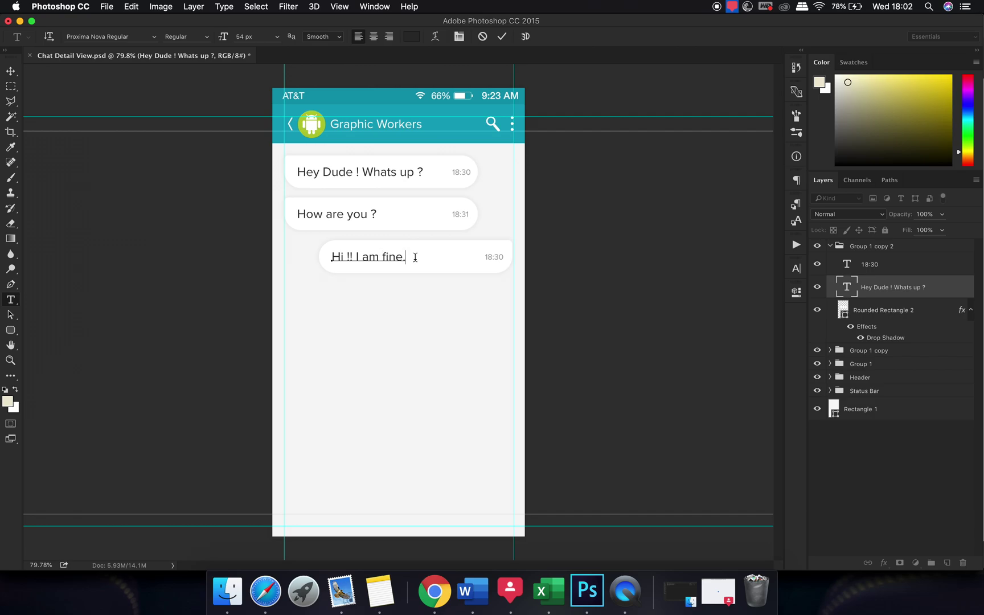
{"action": "left_click", "coordinate": [501, 36]}
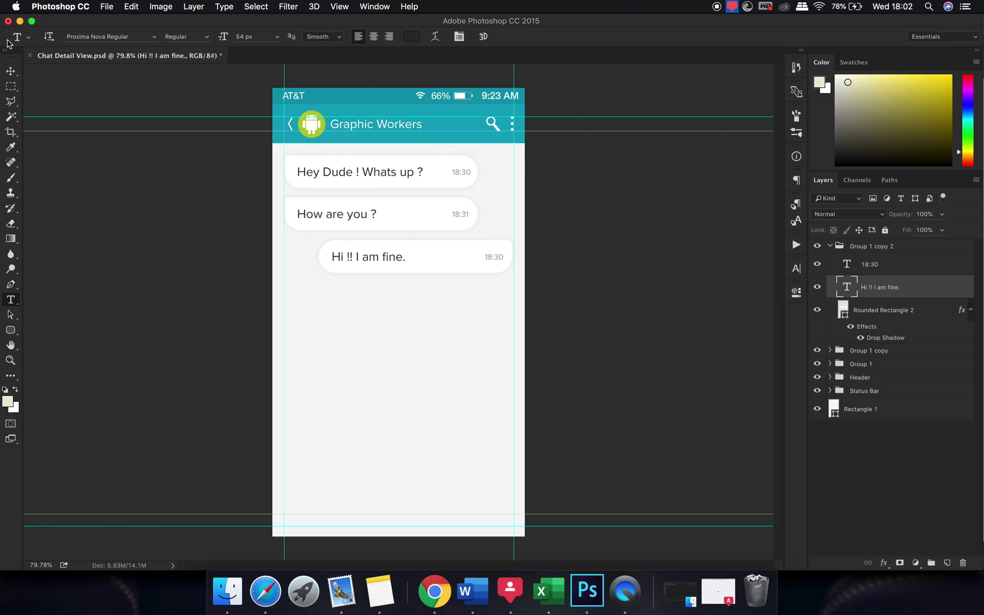
{"action": "left_click", "coordinate": [10, 71]}
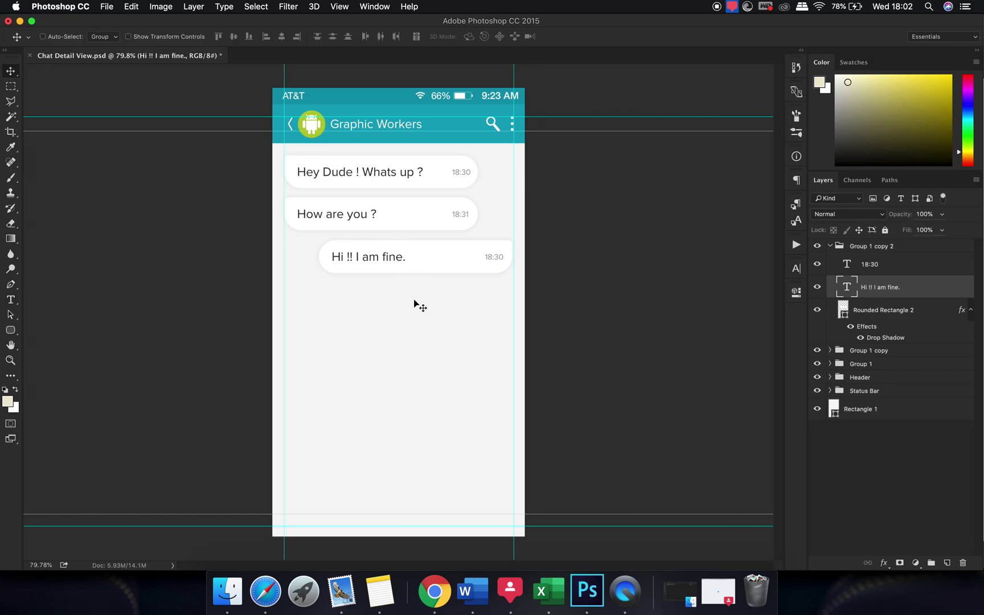
{"action": "left_click_drag", "start_coordinate": [417, 305], "coordinate": [418, 297]}
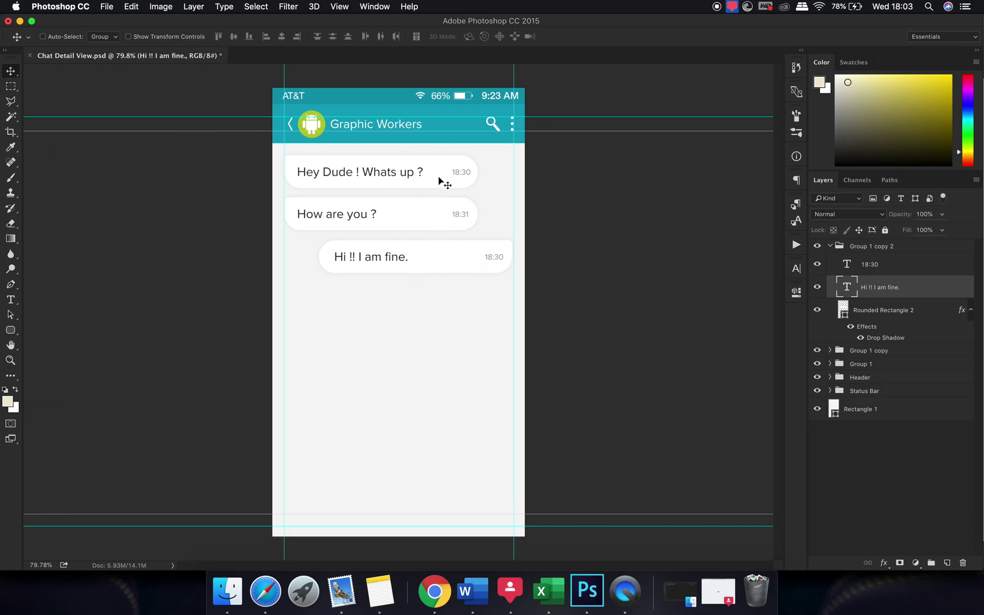
Step: Fill the reply bubble with a light grey
{"action": "left_click", "coordinate": [442, 263], "text": "super"}
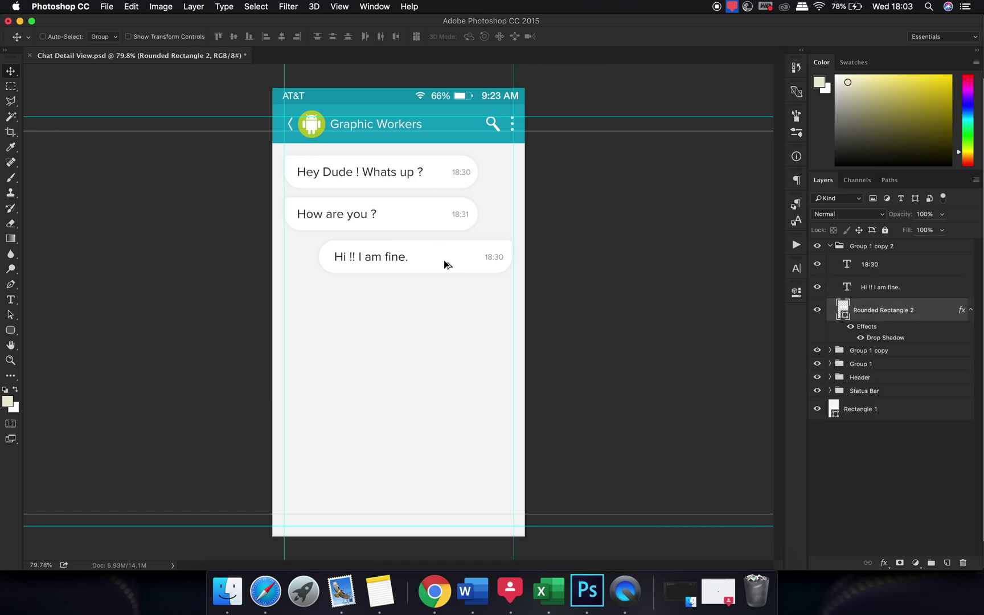
{"action": "double_click", "coordinate": [843, 311]}
{"action": "left_click", "coordinate": [492, 222]}
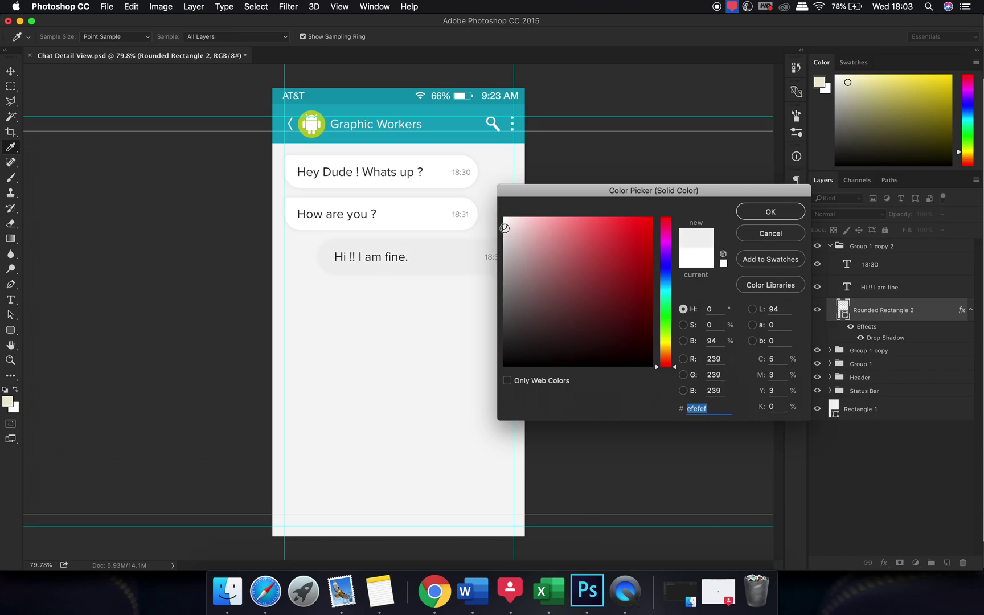
{"action": "left_click", "coordinate": [498, 225]}
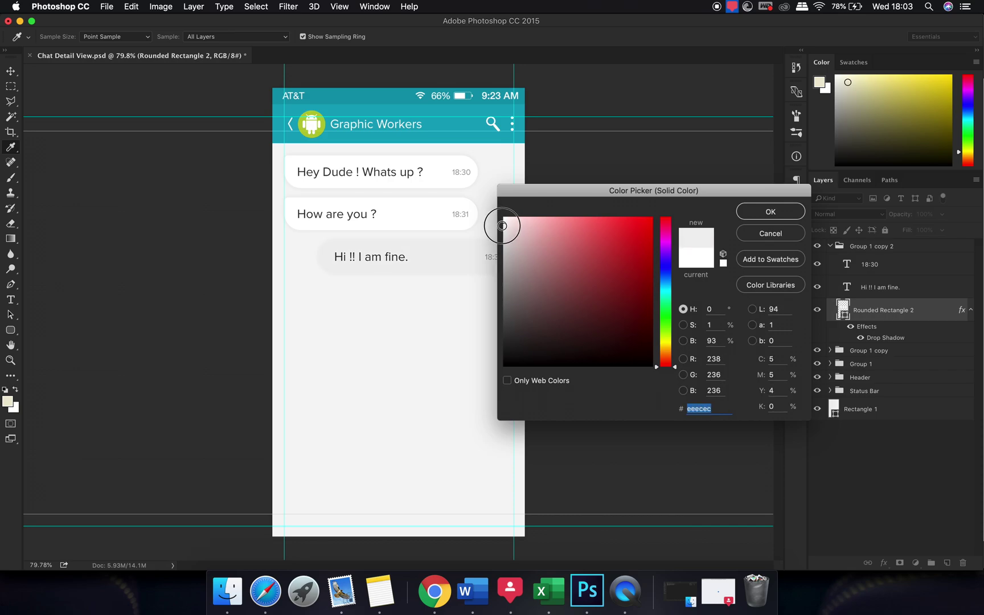
{"action": "left_click", "coordinate": [769, 211]}
Step: Set the Rectangle 1 background colour to grey #e9e9e9
{"action": "key", "text": "v"}
{"action": "right_click", "coordinate": [461, 276]}
{"action": "left_click", "coordinate": [683, 400]}
{"action": "left_click", "coordinate": [828, 410]}
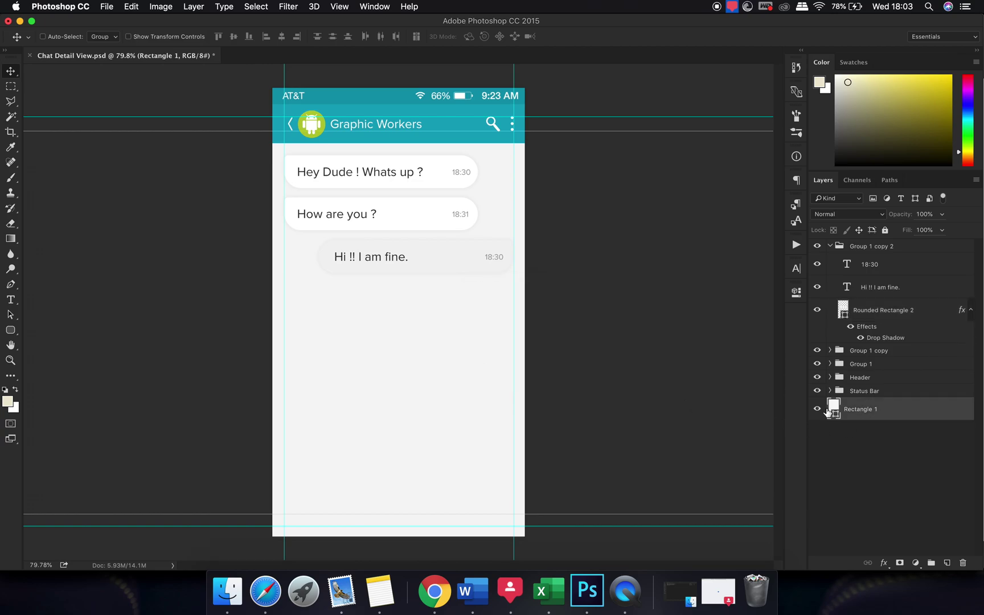
{"action": "double_click", "coordinate": [832, 406]}
{"action": "left_click", "coordinate": [504, 230]}
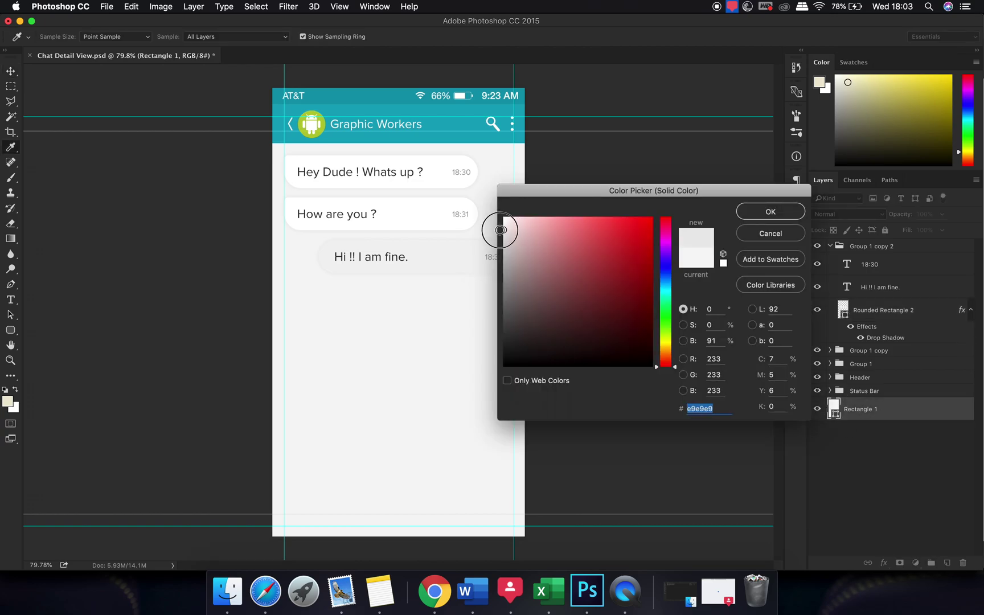
{"action": "left_click", "coordinate": [787, 213]}
{"action": "left_click", "coordinate": [912, 469]}
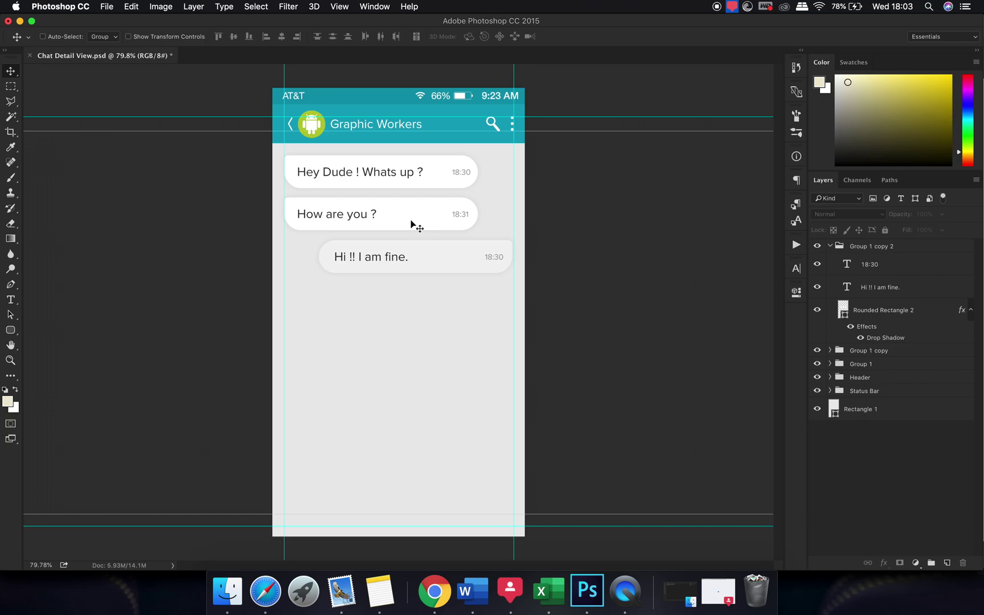
Step: Briefly hide the reply bubble to compare, then deselect all layers
{"action": "left_click", "coordinate": [435, 258], "text": "super"}
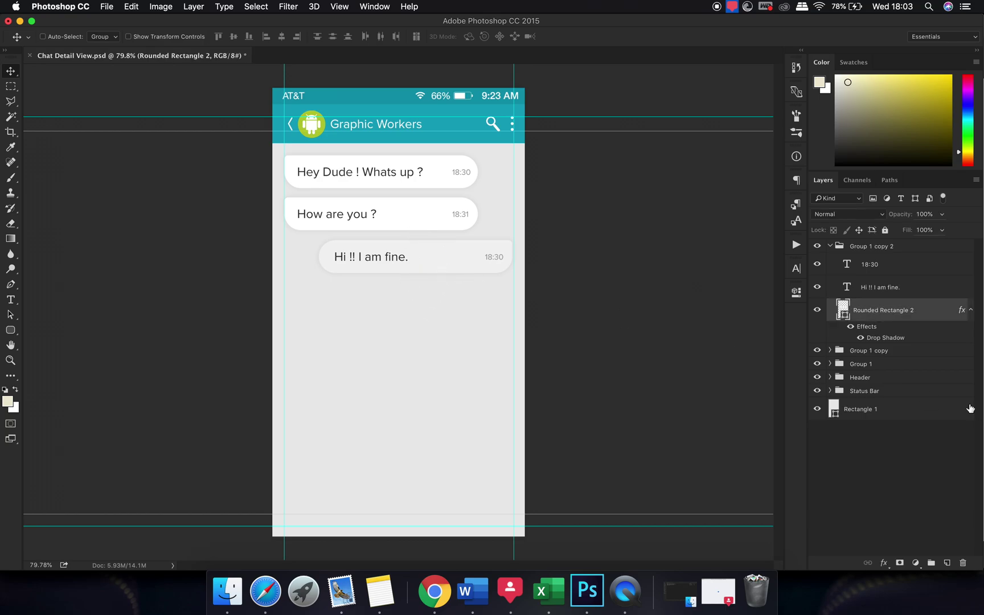
{"action": "double_click", "coordinate": [817, 310]}
{"action": "scroll", "coordinate": [484, 324], "scroll_direction": "down", "scroll_amount": 1}
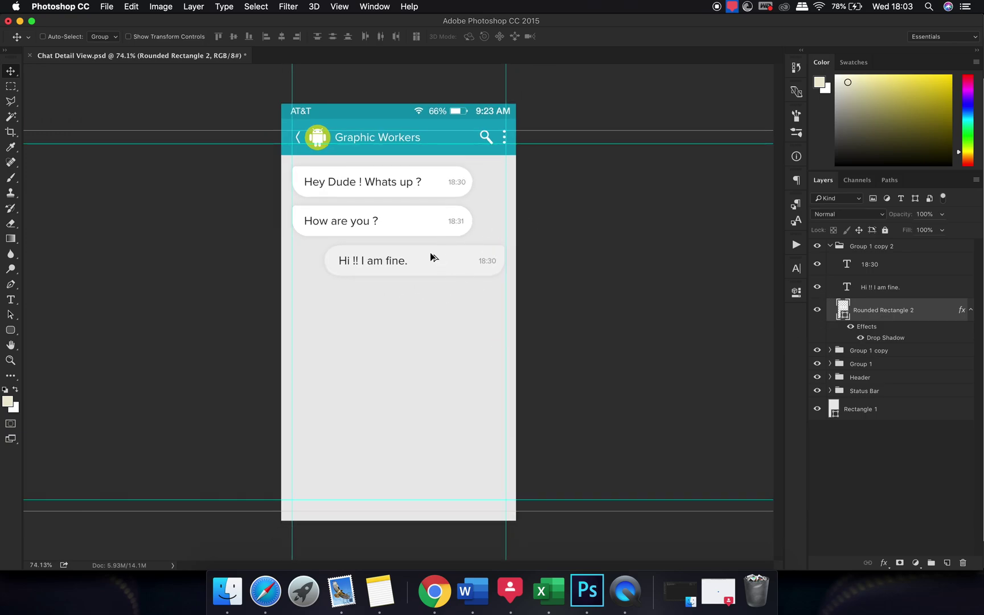
{"action": "left_click", "coordinate": [868, 424]}
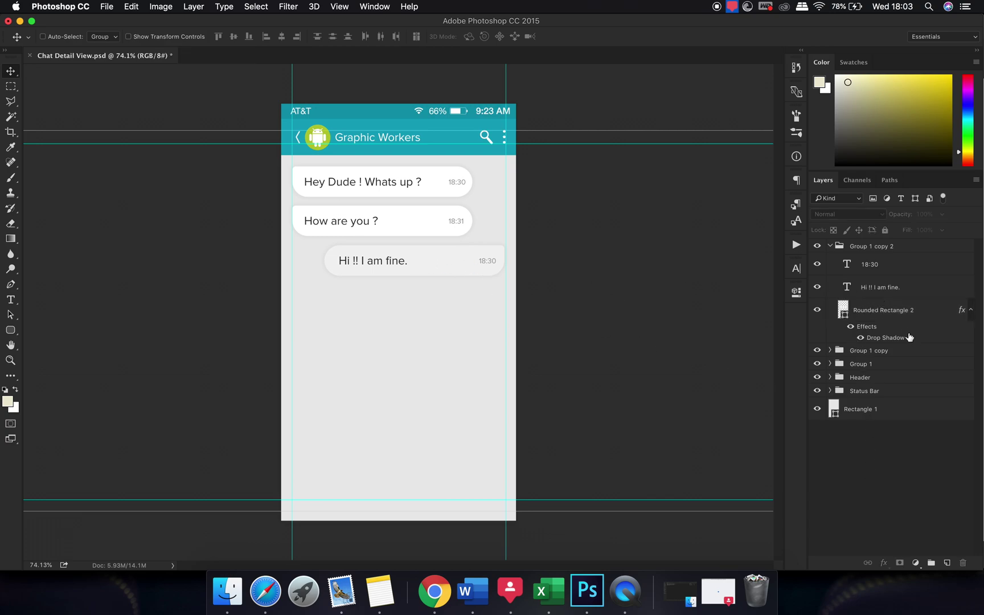
Step: Draw a wide rounded rectangle along the screen bottom with a 140 px height
{"action": "left_click", "coordinate": [829, 246]}
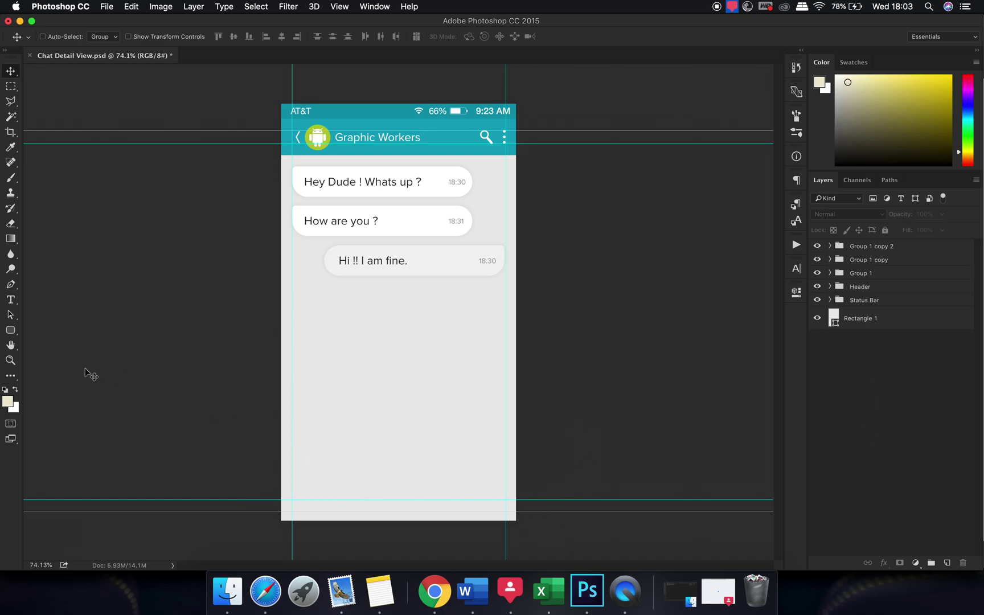
{"action": "left_click", "coordinate": [11, 330]}
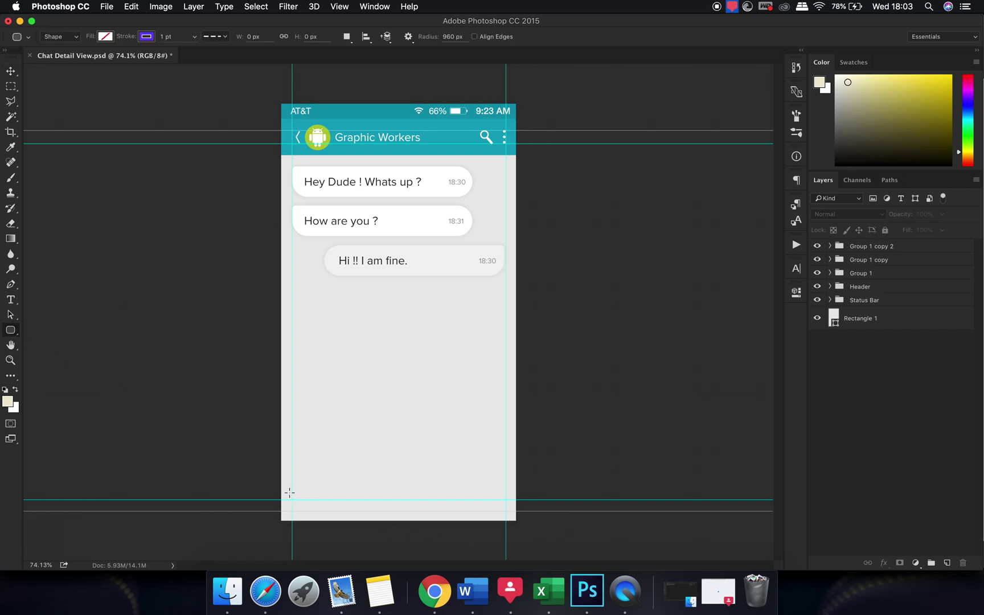
{"action": "left_click_drag", "start_coordinate": [292, 491], "coordinate": [505, 522]}
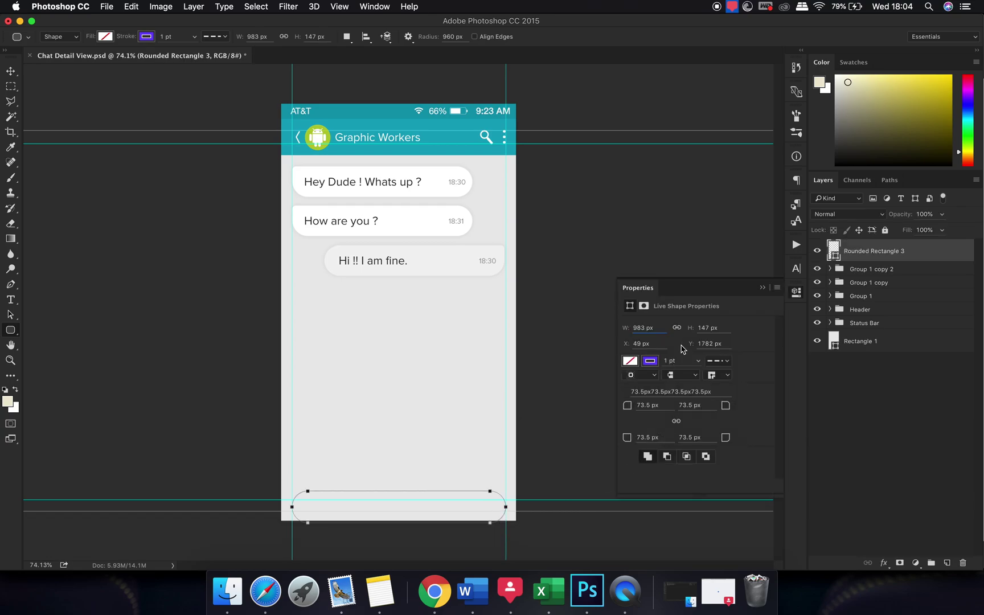
{"action": "left_click", "coordinate": [725, 328]}
{"action": "type", "text": "140"}
{"action": "key", "text": "Return"}
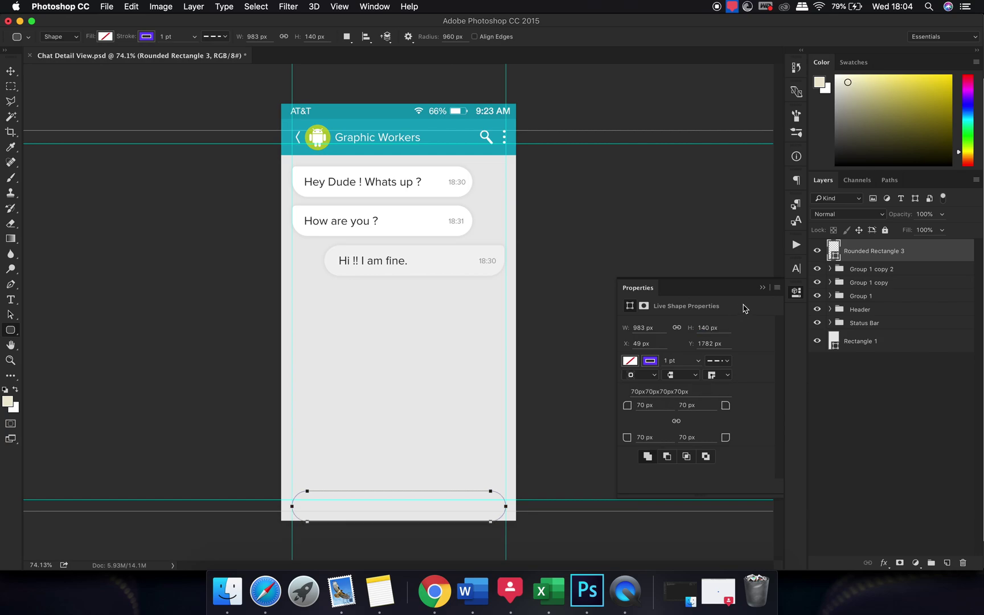
{"action": "left_click", "coordinate": [762, 287]}
{"action": "key", "text": "v"}
{"action": "left_click_drag", "start_coordinate": [368, 462], "coordinate": [372, 452]}
Step: Fill the rounded bar with white
{"action": "key", "text": "u"}
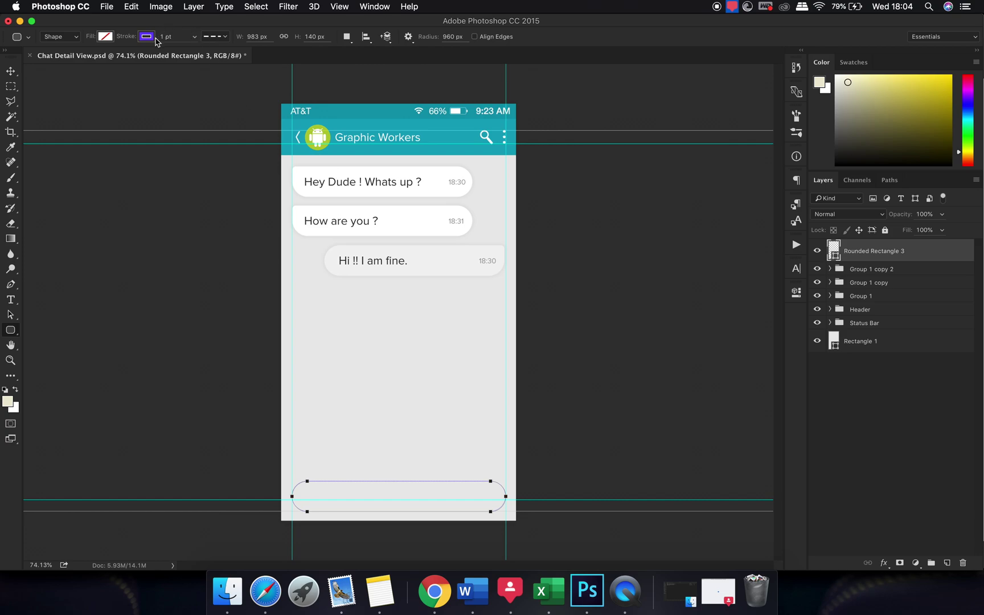
{"action": "left_click", "coordinate": [146, 36]}
{"action": "left_click", "coordinate": [106, 36]}
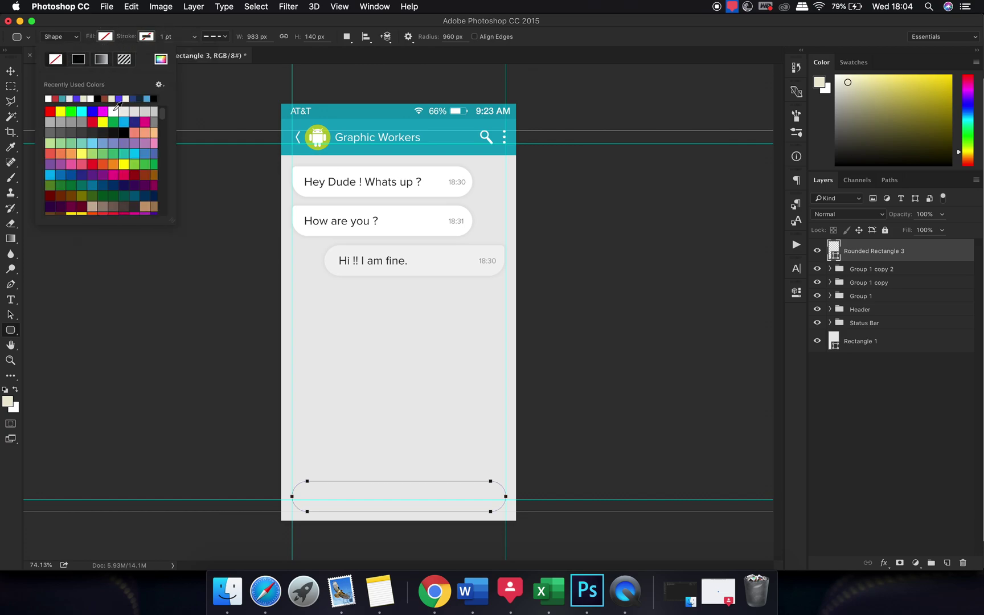
{"action": "left_click", "coordinate": [114, 111]}
Step: Stretch the bar taller upward with Free Transform
{"action": "key", "text": "Return"}
{"action": "key", "text": "v"}
{"action": "key", "text": "ctrl+t"}
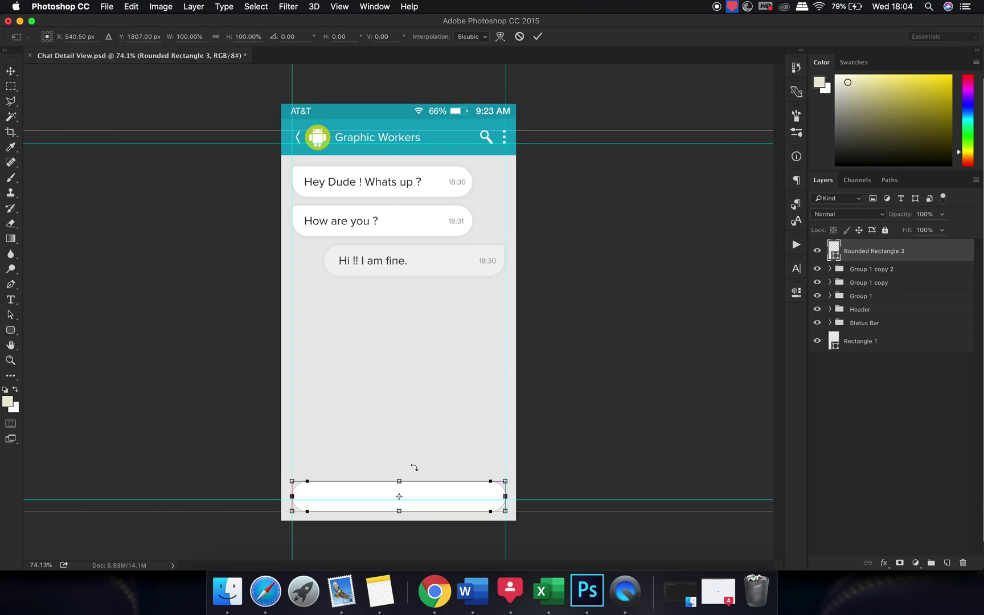
{"action": "left_click_drag", "start_coordinate": [399, 481], "coordinate": [398, 477]}
{"action": "key", "text": "Return"}
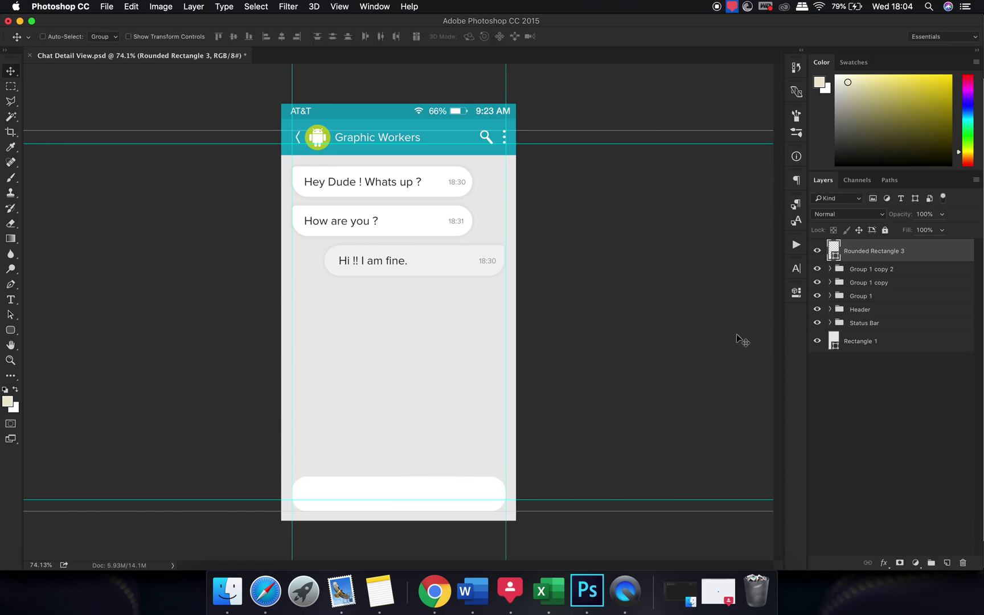
Step: Reduce the bar's corner radius to 48 px in the shape properties
{"action": "left_click", "coordinate": [796, 268]}
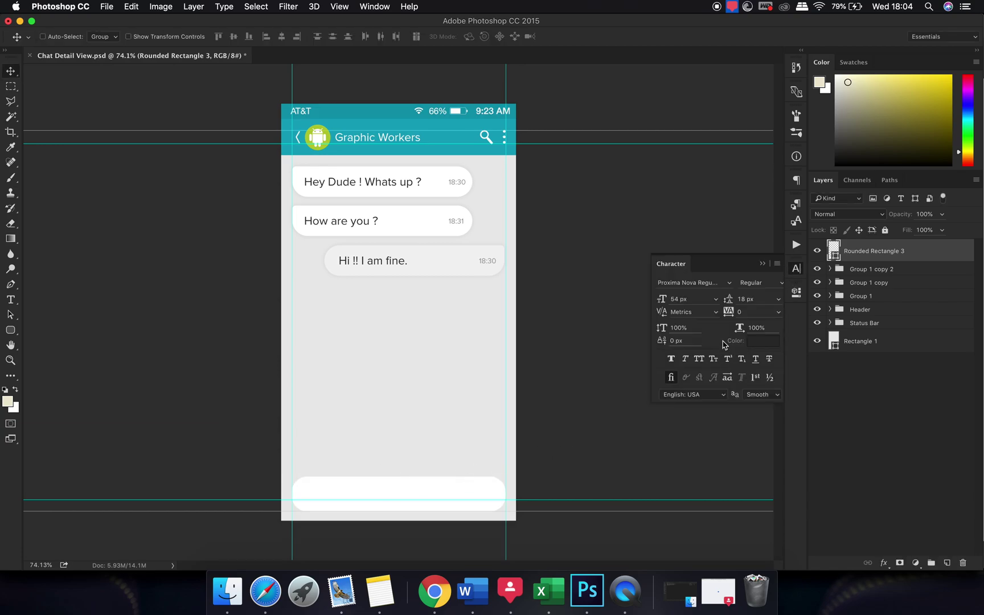
{"action": "left_click", "coordinate": [762, 263]}
{"action": "left_click", "coordinate": [796, 292]}
{"action": "mouse_move", "coordinate": [628, 406]}
{"action": "left_mouse_down"}
{"action": "mouse_move", "coordinate": [635, 410]}
{"action": "mouse_move", "coordinate": [610, 411]}
{"action": "mouse_move", "coordinate": [632, 419]}
{"action": "left_mouse_up"}
{"action": "left_click", "coordinate": [763, 287]}
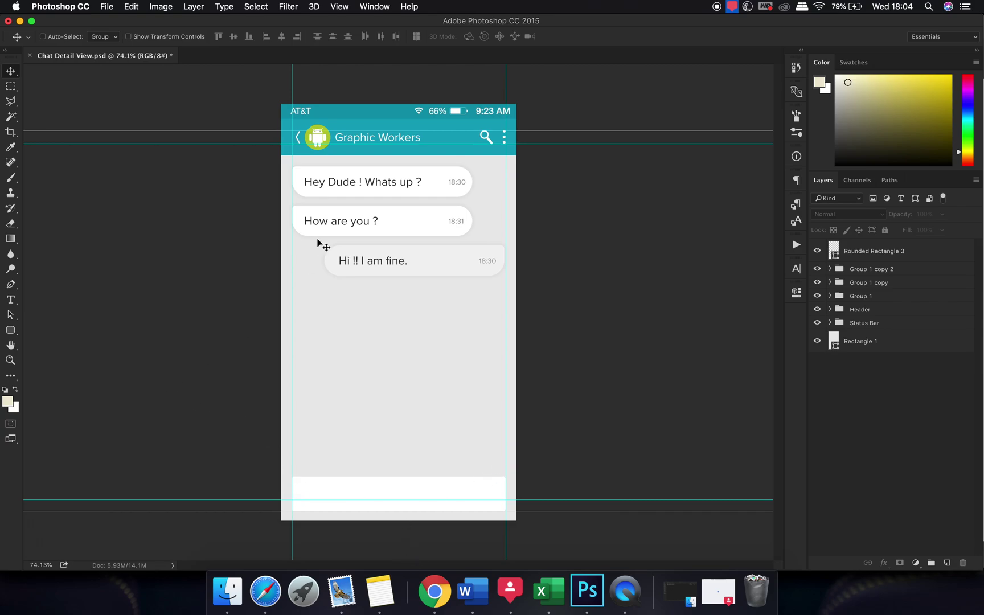
Step: Search Iconfinder in Chrome for 'smiley' icons
{"action": "left_click", "coordinate": [440, 592]}
{"action": "left_click", "coordinate": [333, 86]}
{"action": "key", "text": "super+a"}
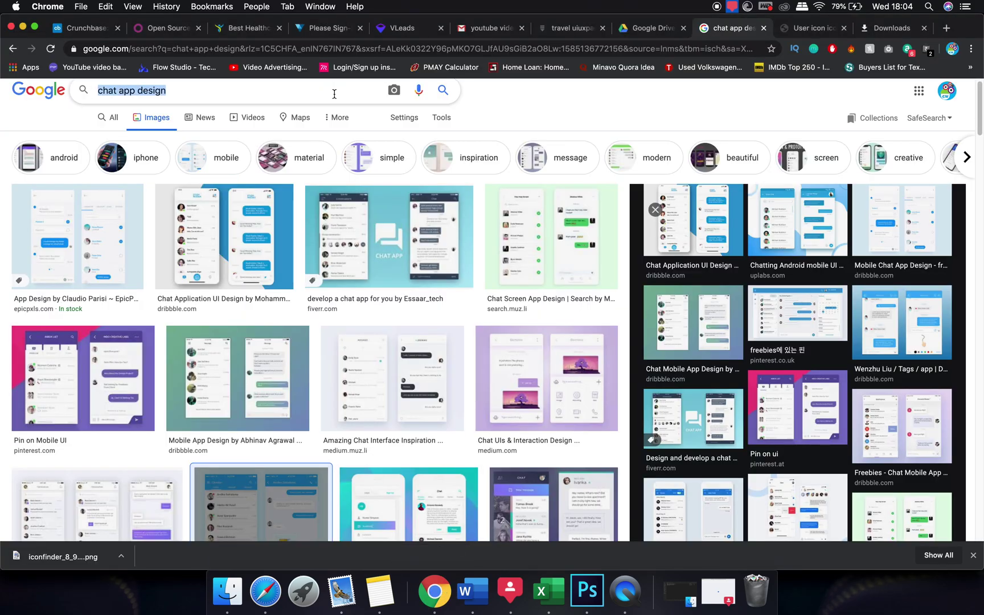
{"action": "type", "text": "smi"}
{"action": "key", "text": "BackSpace"}
{"action": "key", "text": "BackSpace"}
{"action": "key", "text": "BackSpace"}
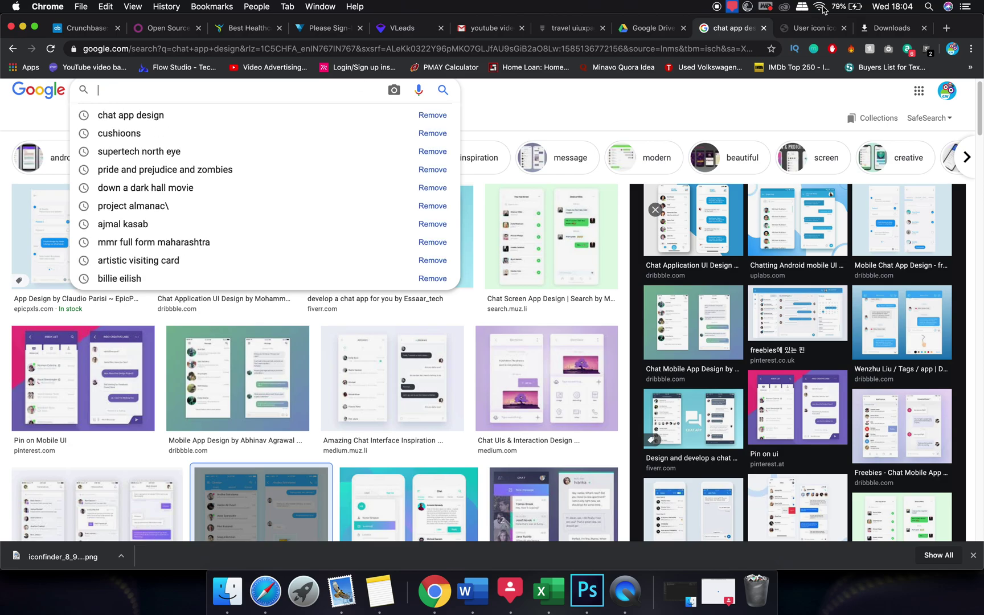
{"action": "left_click", "coordinate": [793, 27]}
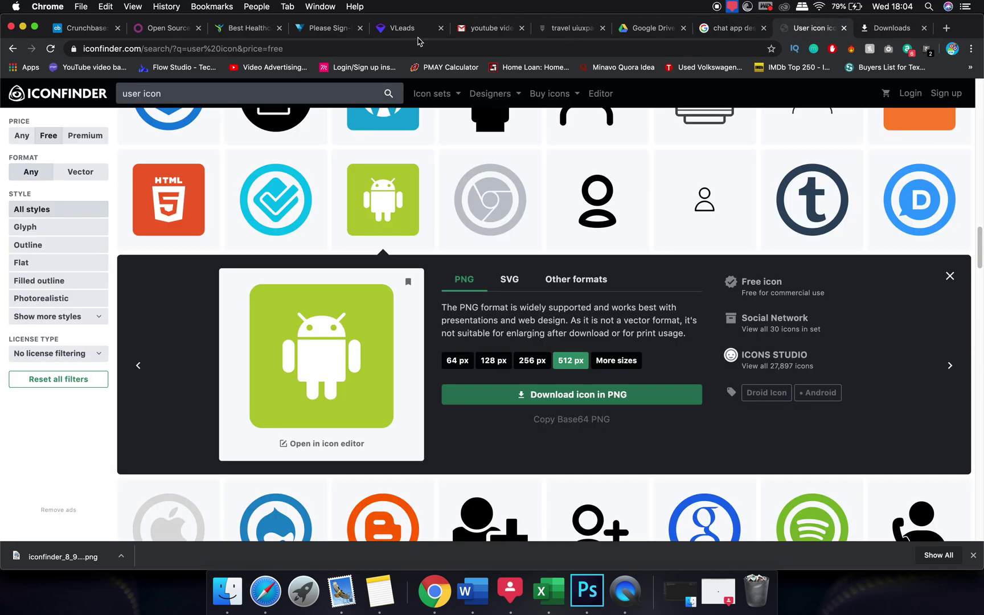
{"action": "left_click", "coordinate": [299, 86]}
{"action": "type", "text": "s"}
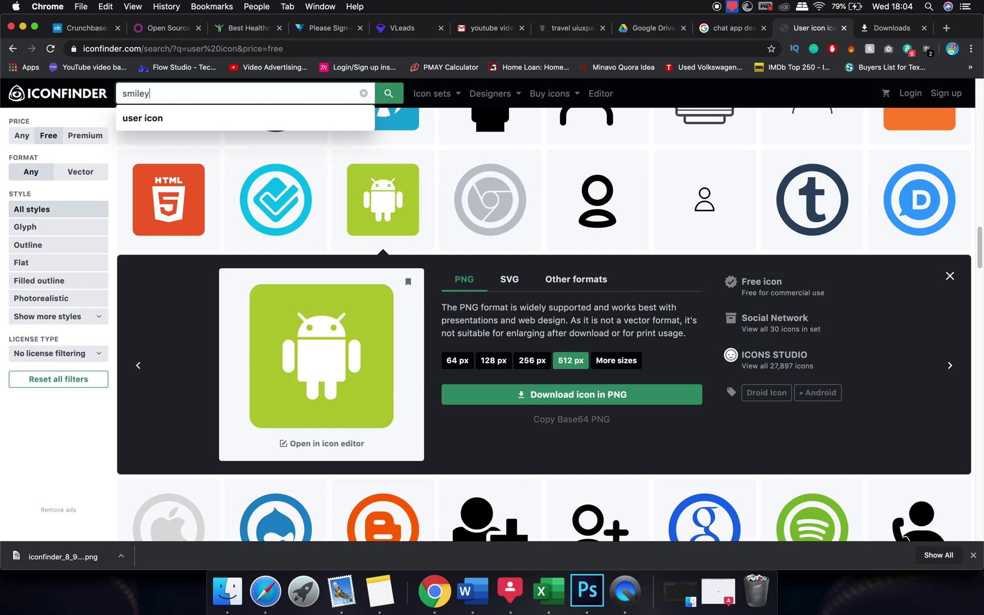
{"action": "type", "text": "miley"}
{"action": "key", "text": "Return"}
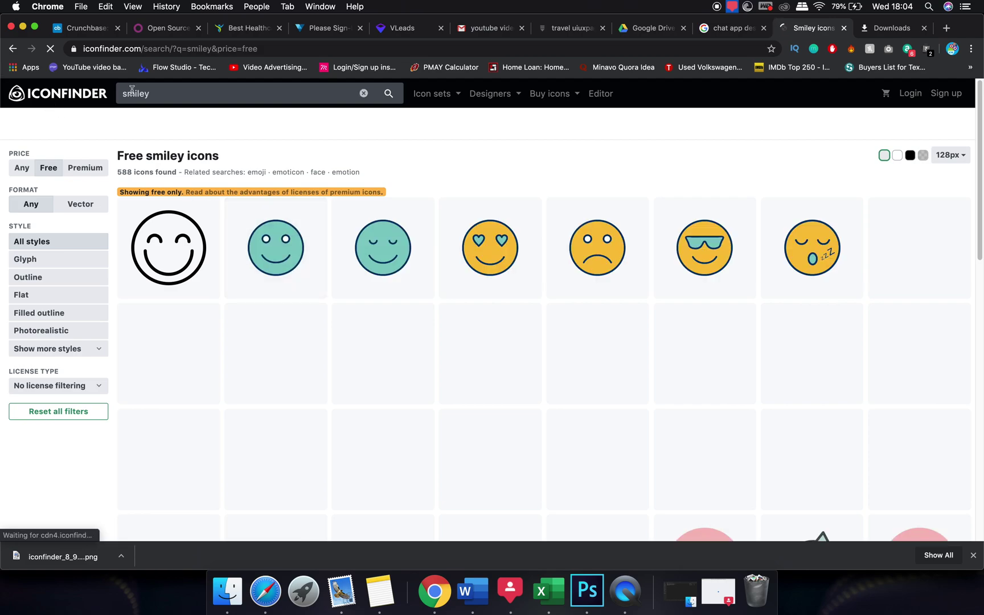
{"action": "key", "text": "super+Tab"}
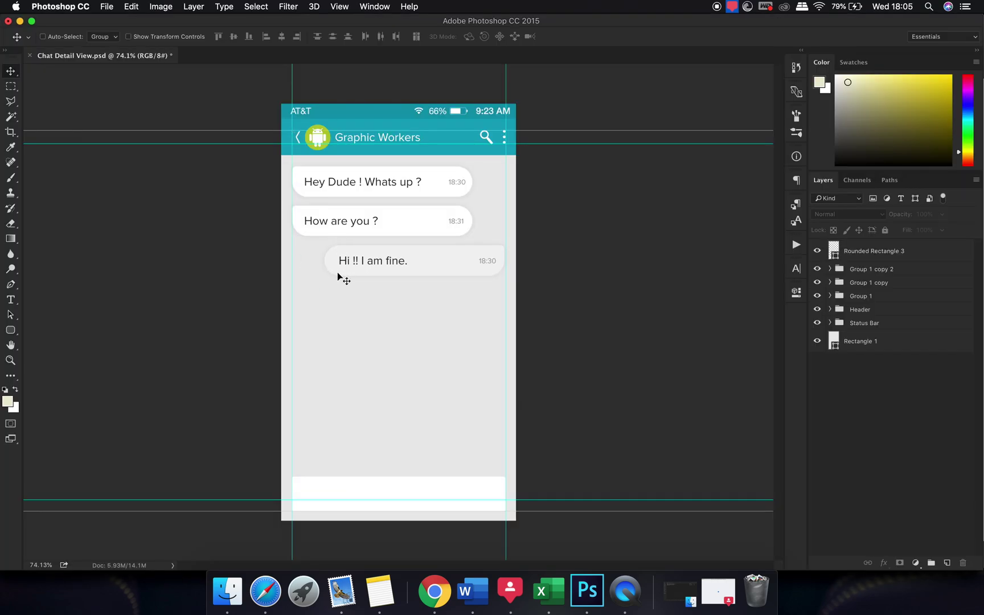
{"action": "key", "text": "super+Tab"}
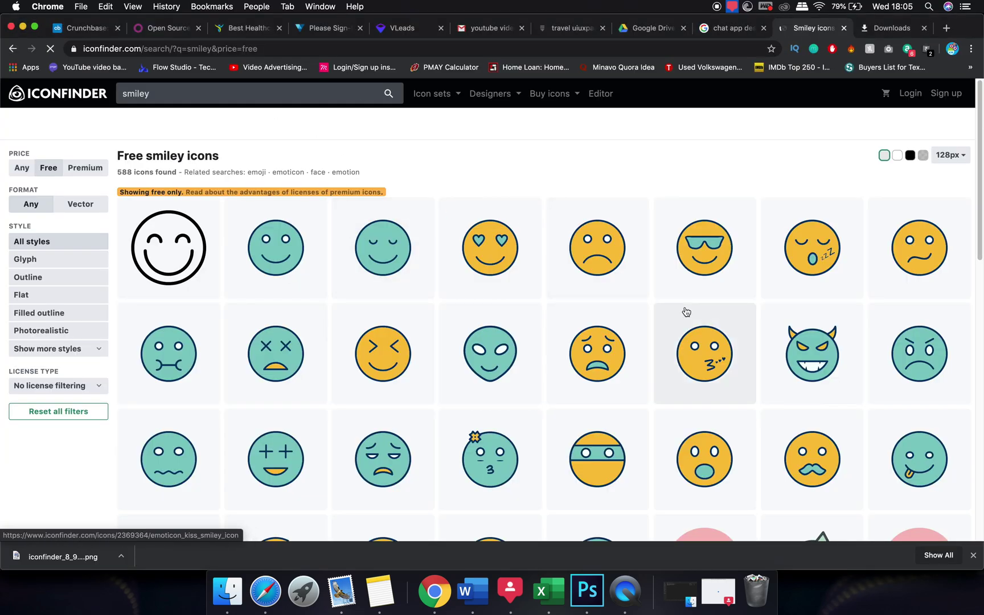
Step: Download the black grinning smiley as a PNG and reveal it in Finder
{"action": "scroll", "coordinate": [686, 312], "scroll_direction": "down", "scroll_amount": 3}
{"action": "scroll", "coordinate": [686, 311], "scroll_direction": "down", "scroll_amount": 3}
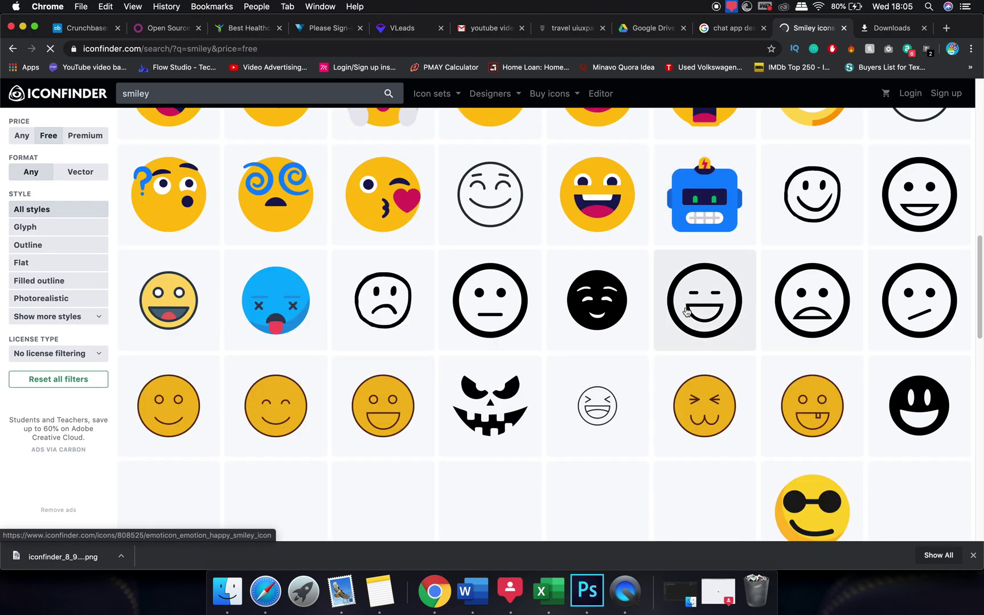
{"action": "scroll", "coordinate": [686, 312], "scroll_direction": "down", "scroll_amount": 4}
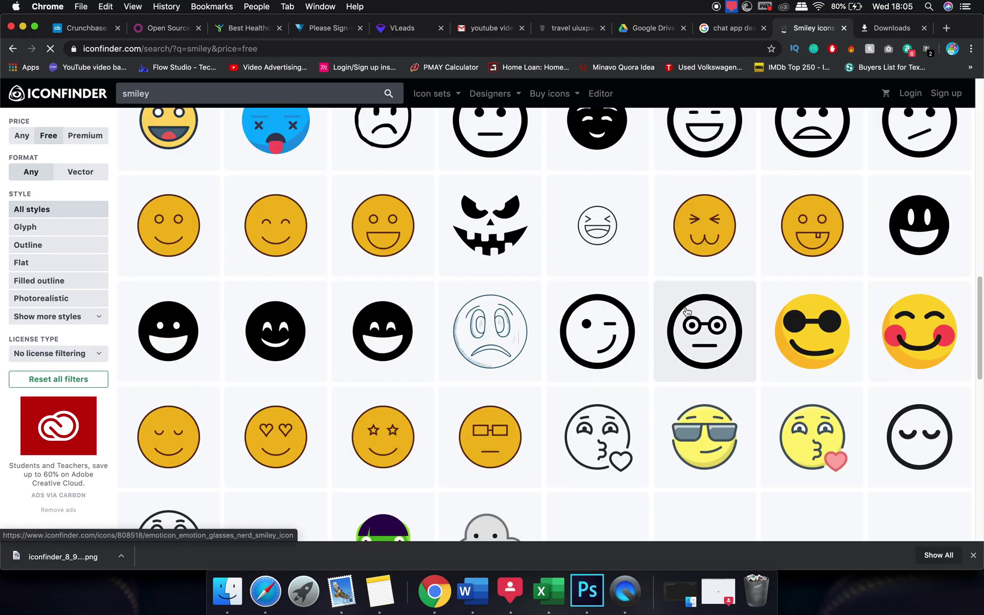
{"action": "left_click", "coordinate": [158, 325]}
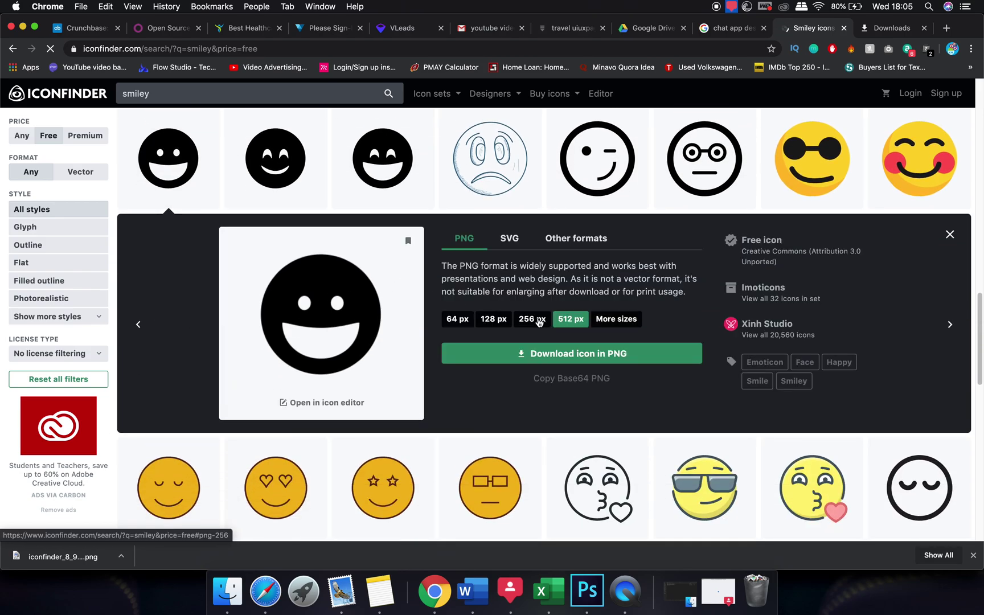
{"action": "left_click", "coordinate": [581, 353]}
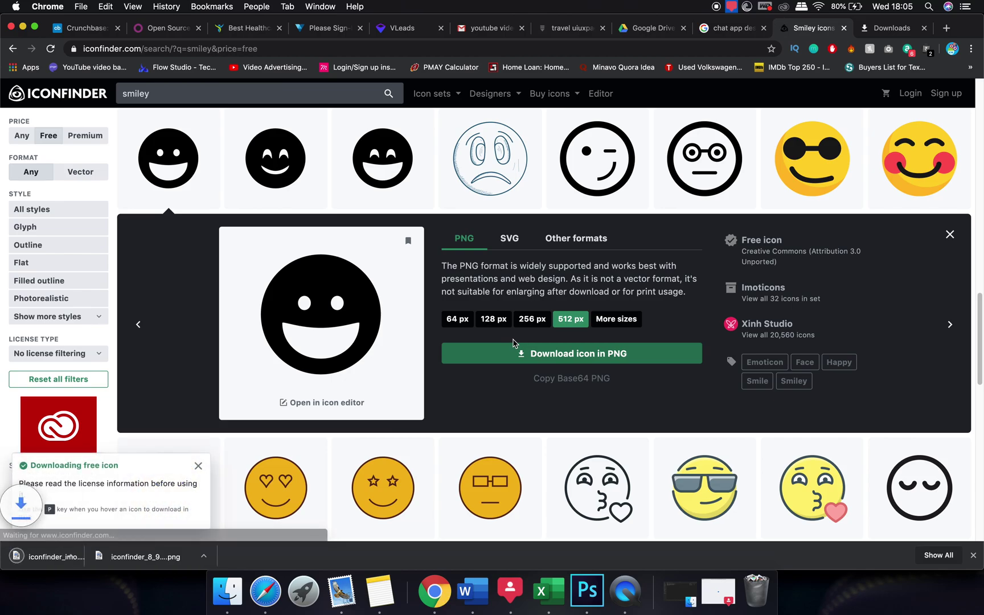
{"action": "left_click", "coordinate": [129, 557]}
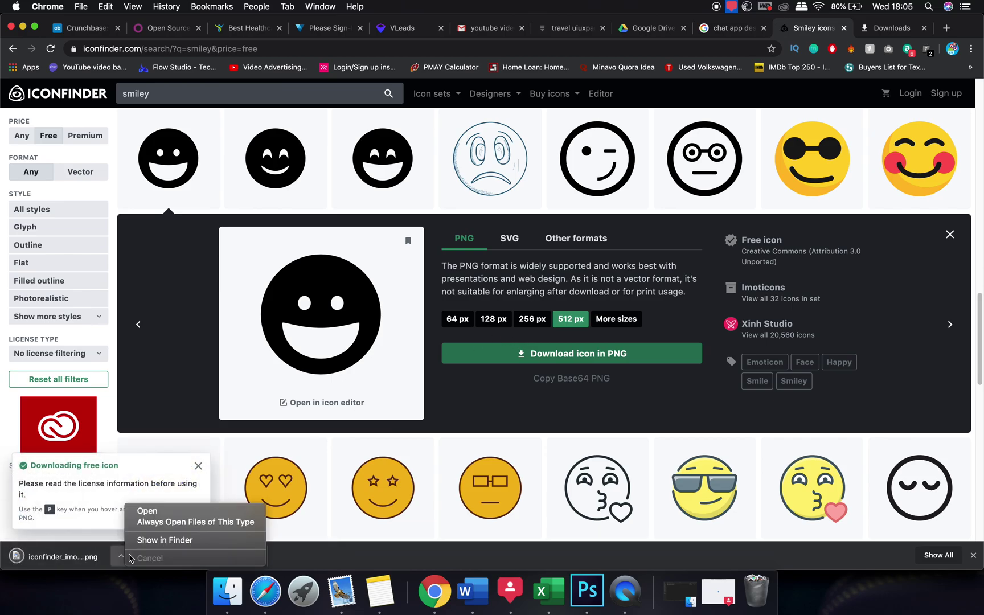
{"action": "left_click", "coordinate": [165, 540]}
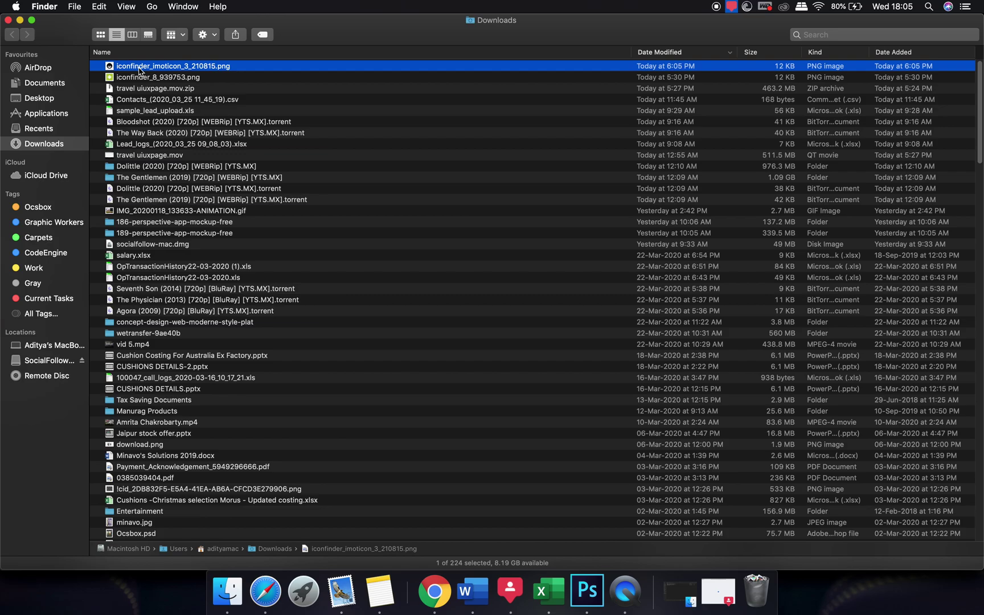
Step: Place the smiley PNG in the mockup, scaled to about 22.66% at the input bar's left end
{"action": "left_click_drag", "start_coordinate": [140, 71], "coordinate": [323, 477]}
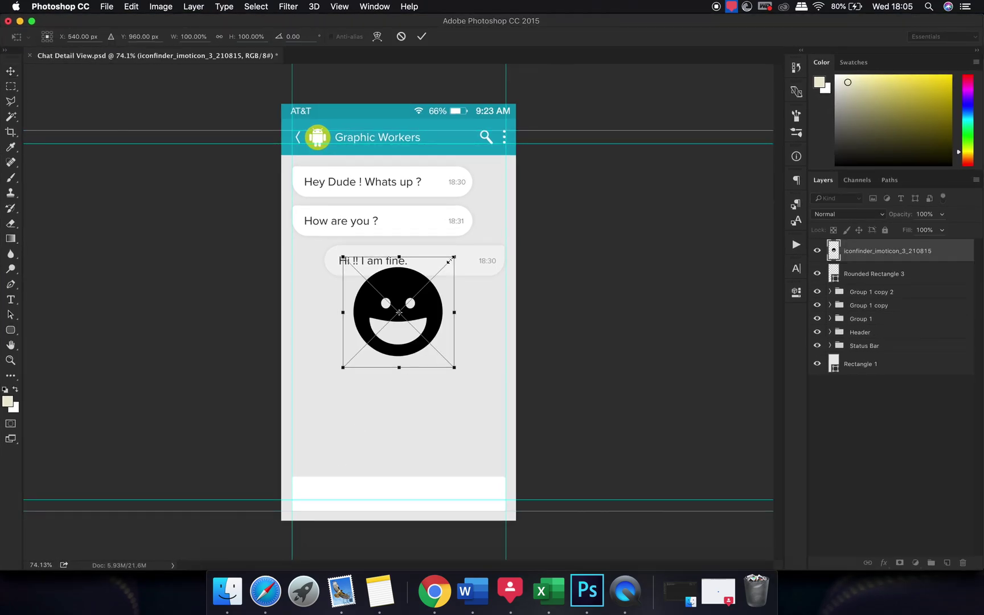
{"action": "left_click_drag", "start_coordinate": [451, 260], "coordinate": [345, 471]}
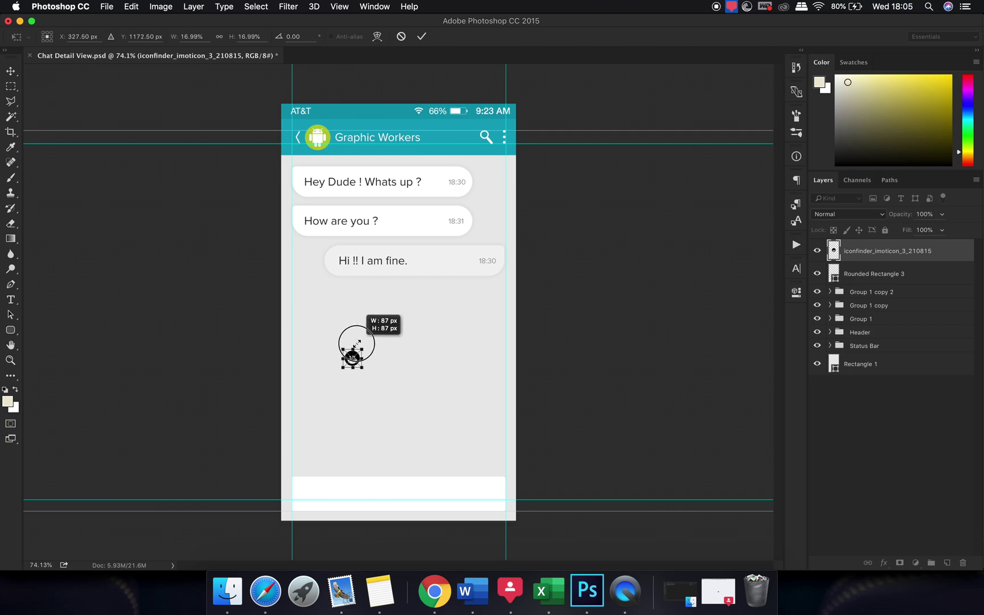
{"action": "key", "text": "Return"}
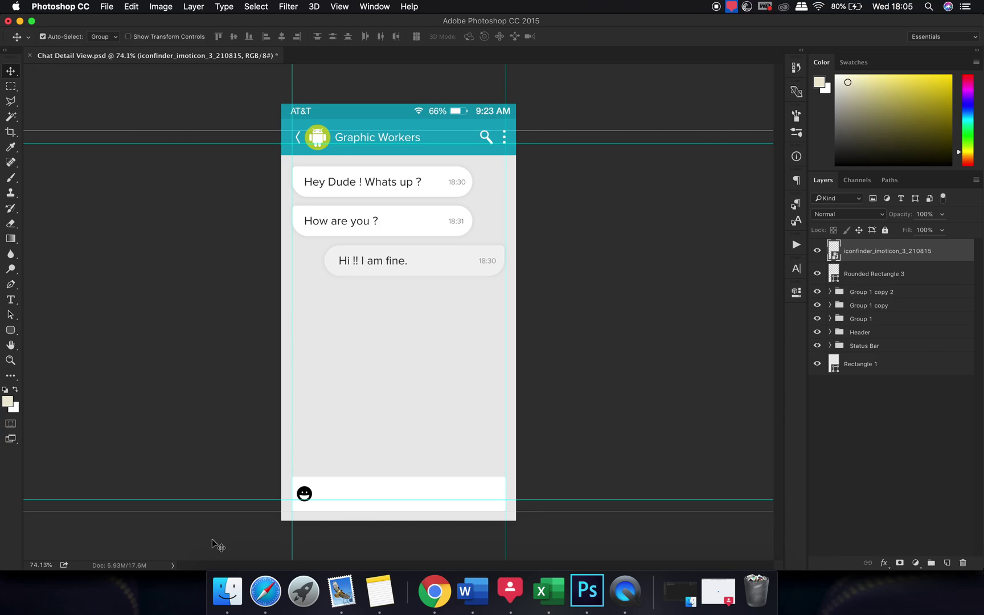
{"action": "key", "text": "super+t"}
{"action": "left_click_drag", "start_coordinate": [313, 484], "coordinate": [336, 488]}
{"action": "key", "text": "Return"}
{"action": "scroll", "coordinate": [316, 512], "scroll_direction": "up", "scroll_amount": 5}
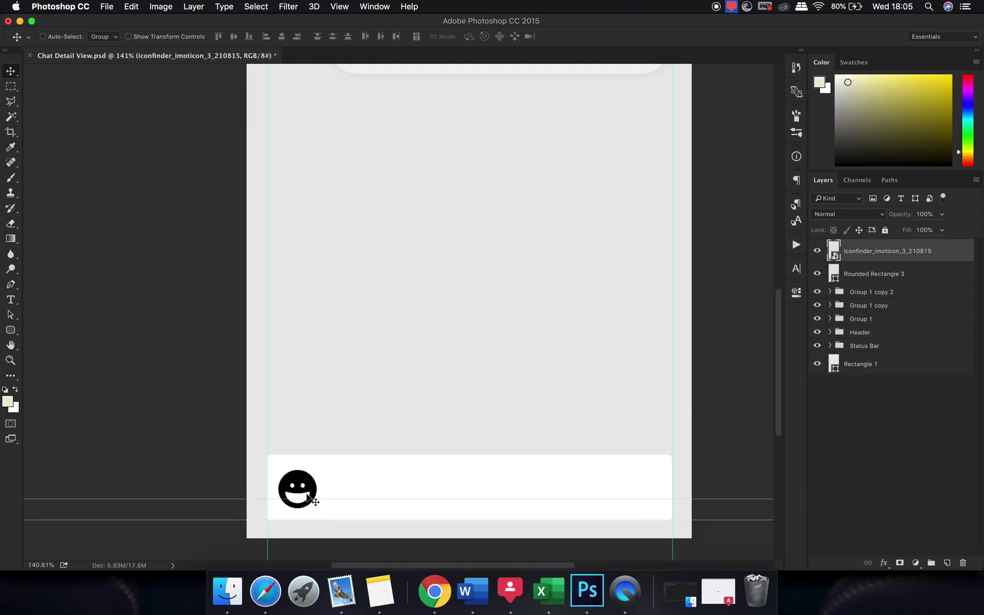
{"action": "scroll", "coordinate": [312, 499], "scroll_direction": "down", "scroll_amount": 5}
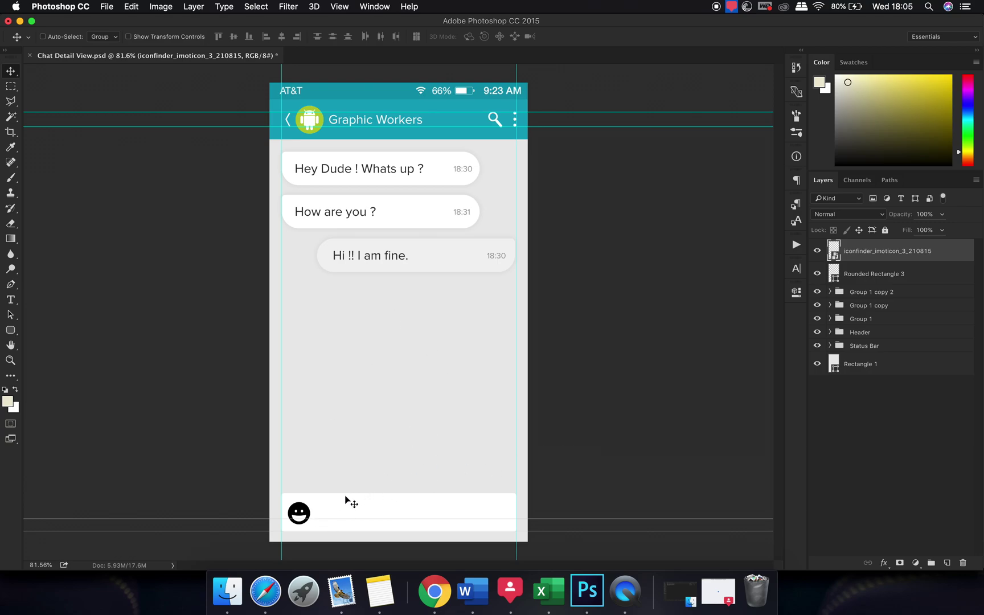
{"action": "key", "text": "super+t"}
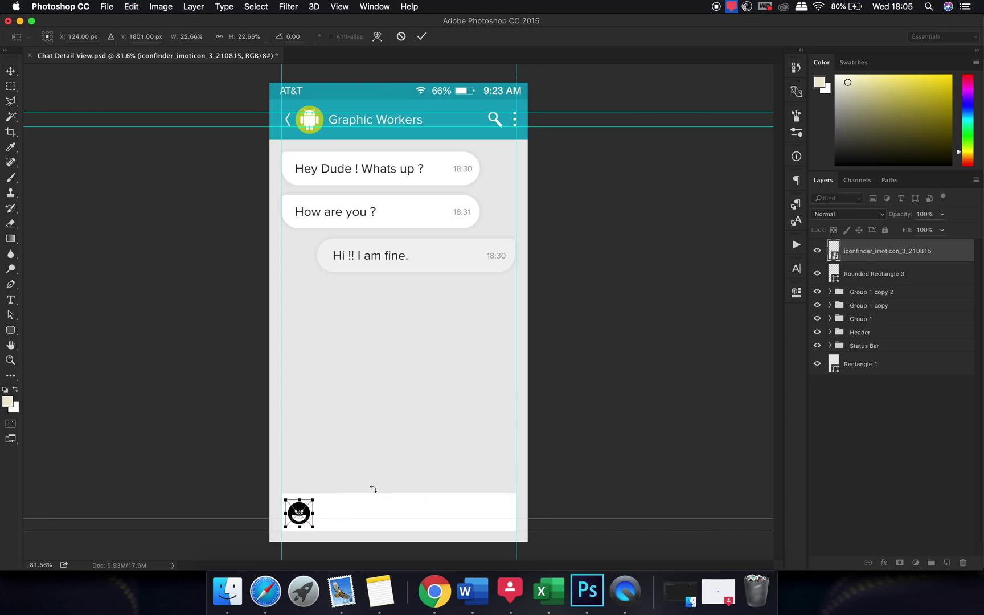
{"action": "key", "text": "Return"}
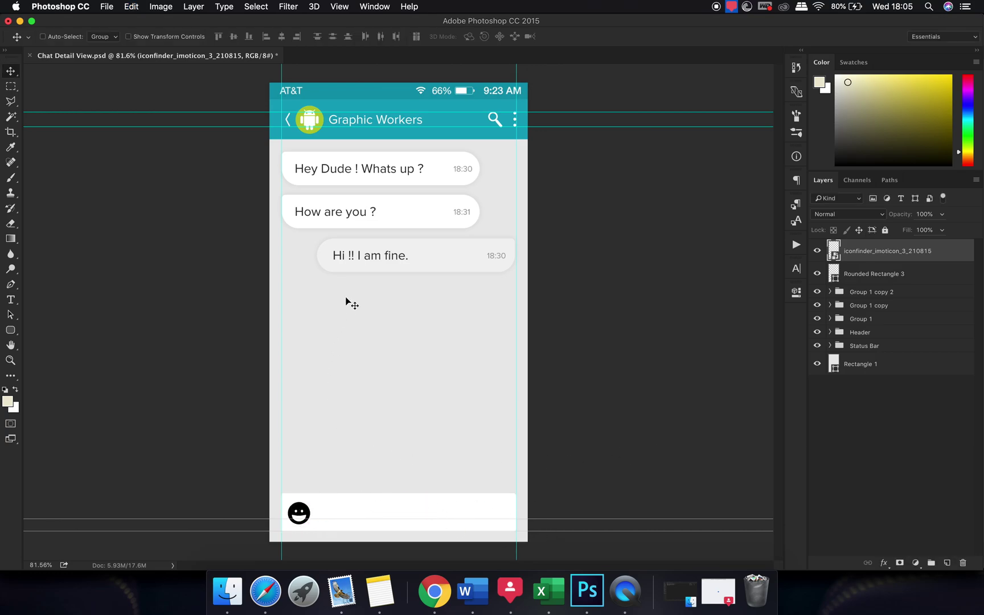
Step: Give the smiley layer a Color Overlay using the header teal picked with the eyedropper
{"action": "left_click", "coordinate": [869, 414]}
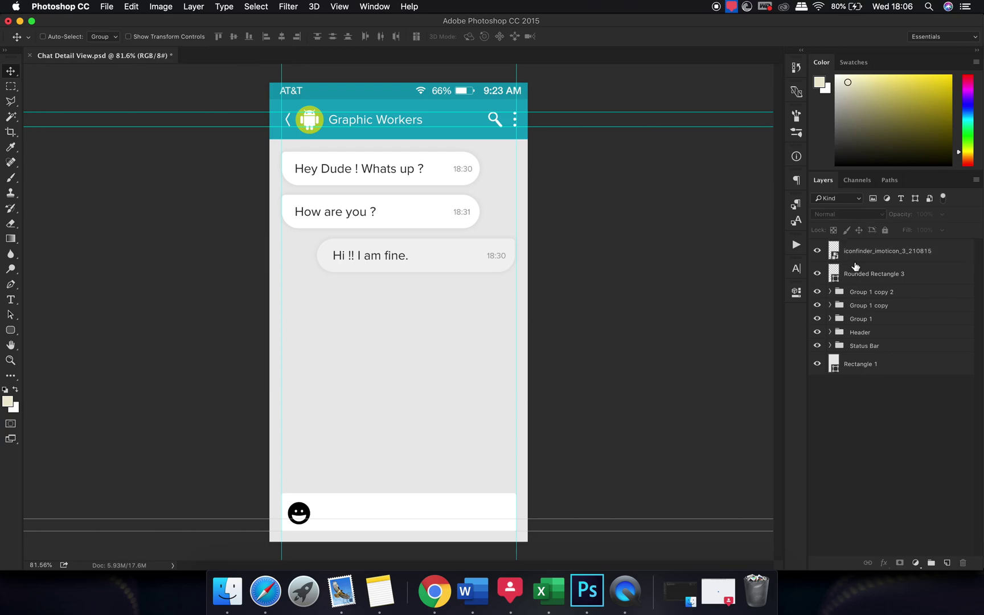
{"action": "left_click", "coordinate": [818, 253]}
{"action": "left_click", "coordinate": [868, 255]}
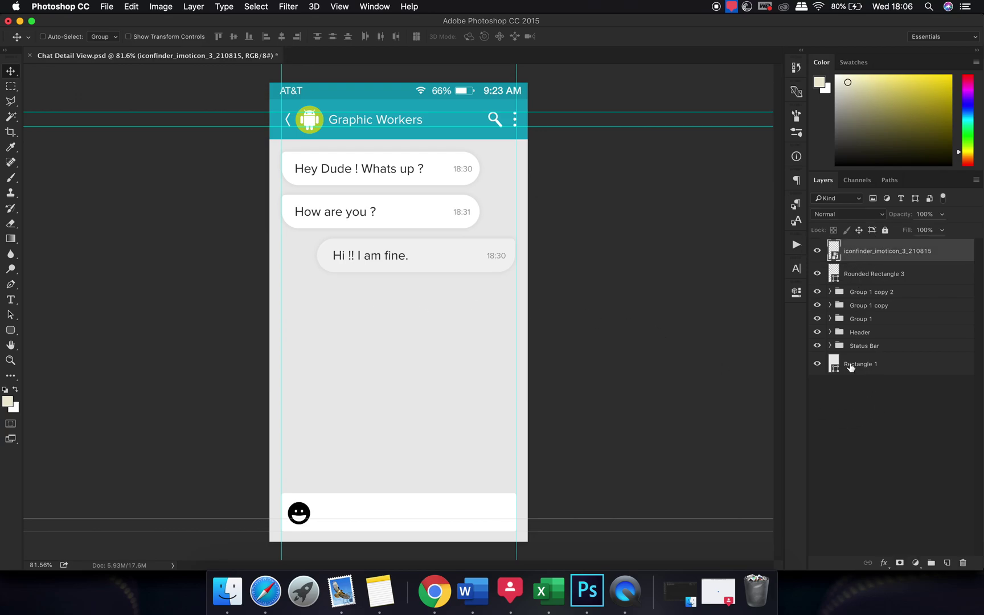
{"action": "left_click", "coordinate": [884, 563]}
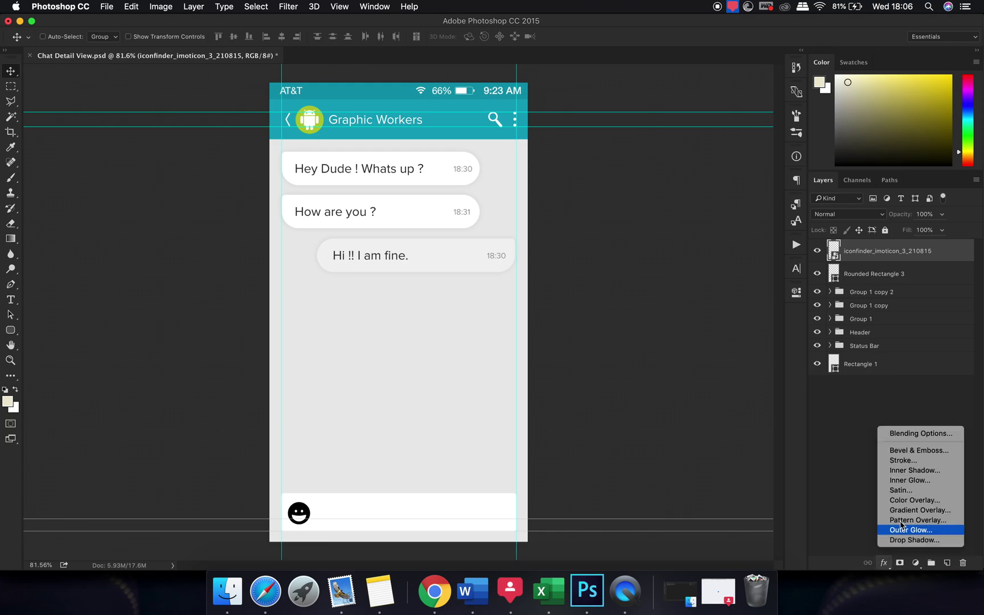
{"action": "left_click", "coordinate": [945, 500]}
{"action": "left_click", "coordinate": [727, 202]}
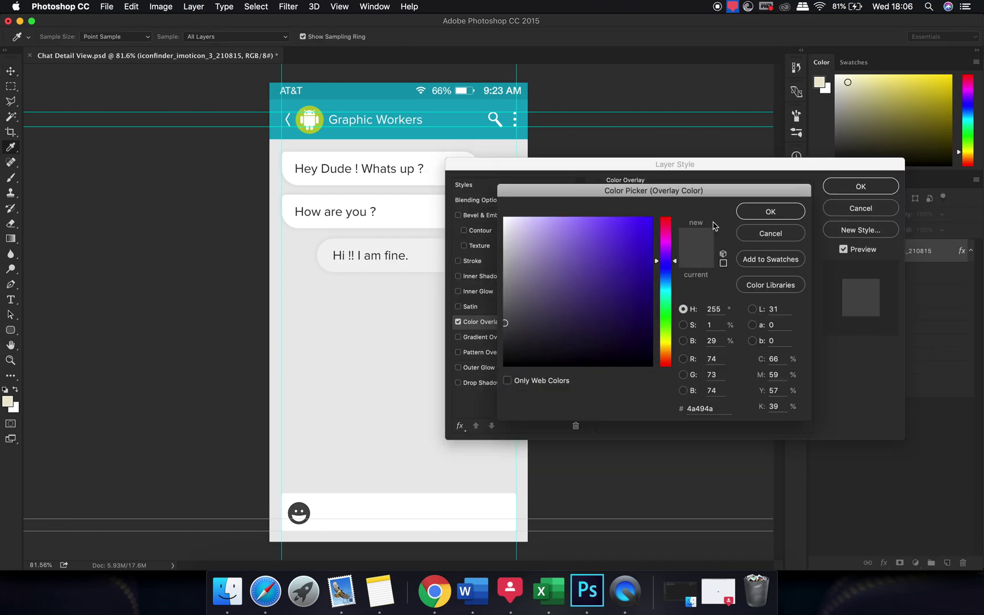
{"action": "left_click_drag", "start_coordinate": [581, 280], "coordinate": [504, 273]}
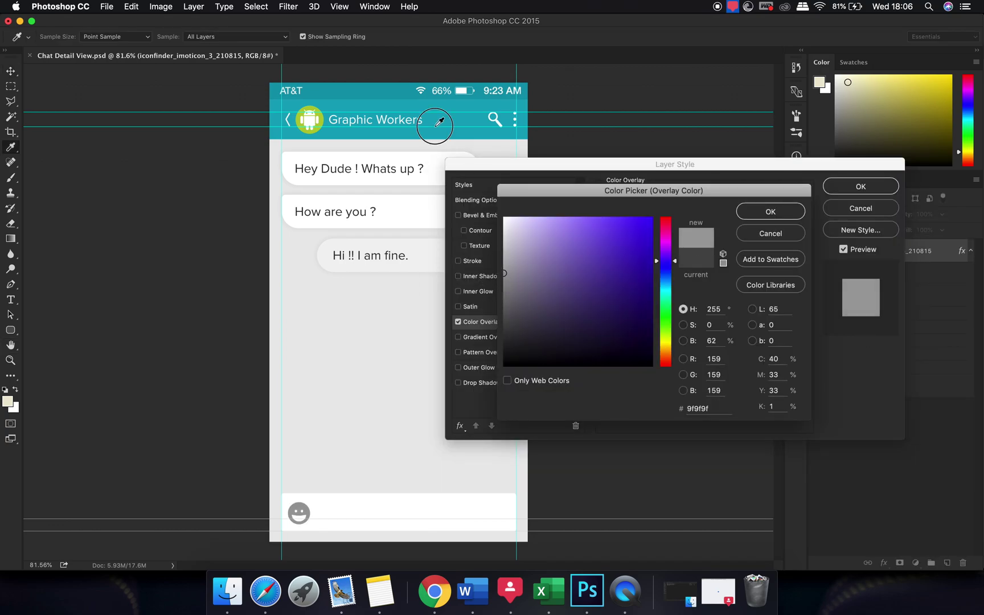
{"action": "left_click", "coordinate": [452, 126]}
{"action": "left_click", "coordinate": [743, 219]}
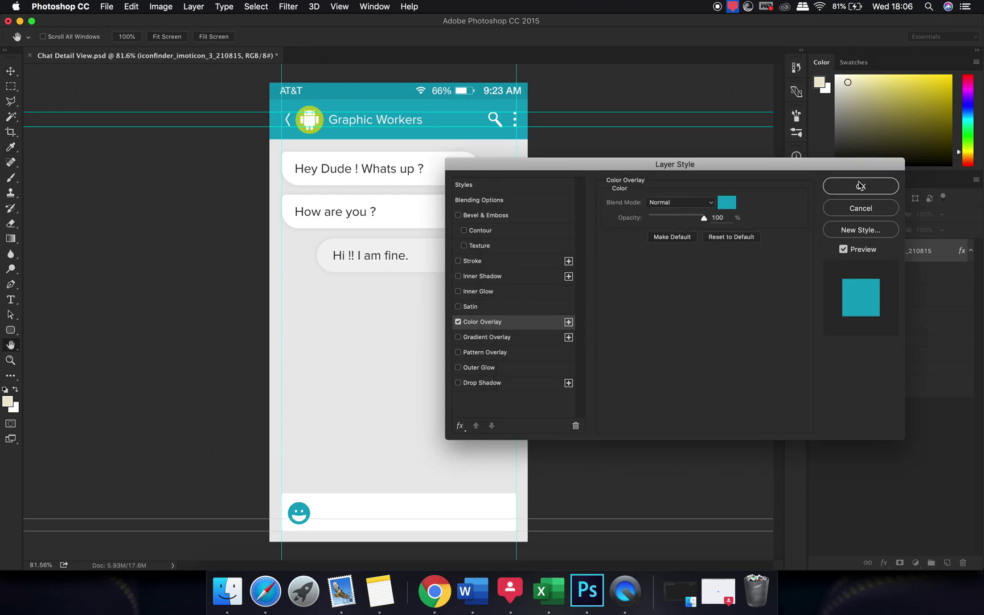
{"action": "left_click", "coordinate": [861, 187]}
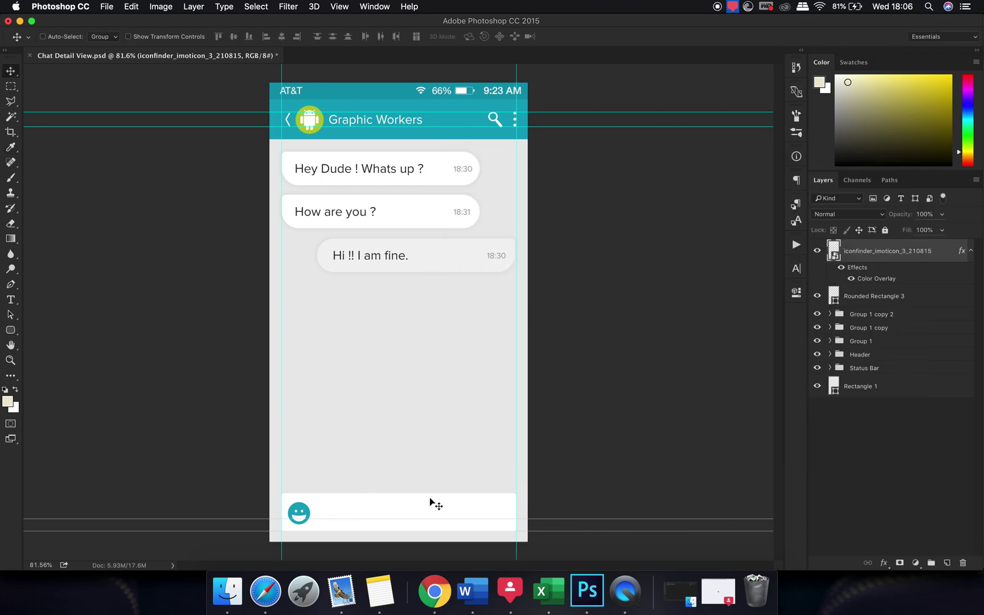
Step: Add the placeholder text 'Type message here' inside the input bar
{"action": "left_click", "coordinate": [11, 299]}
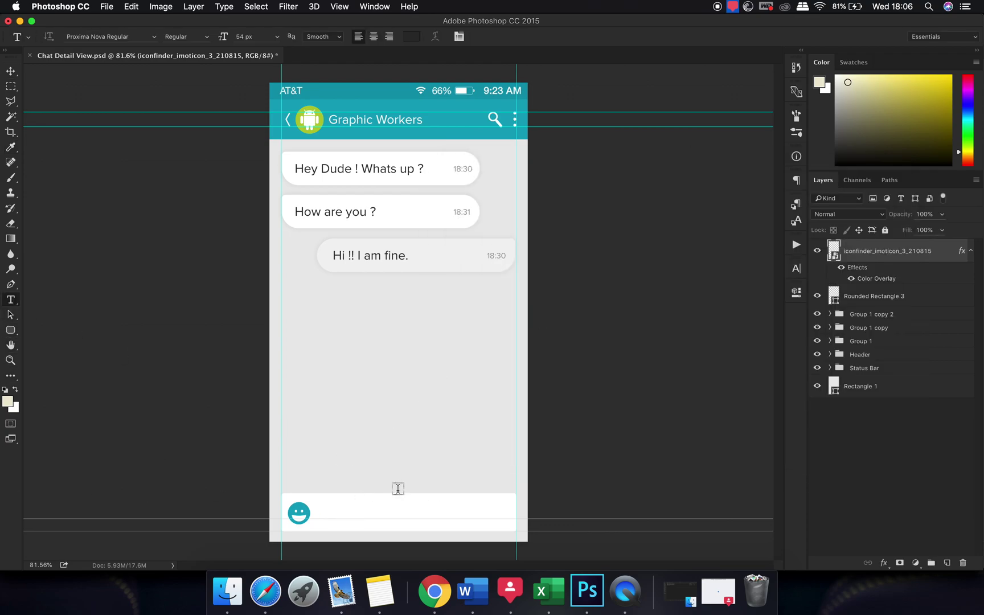
{"action": "left_click", "coordinate": [414, 488]}
{"action": "left_click", "coordinate": [334, 512]}
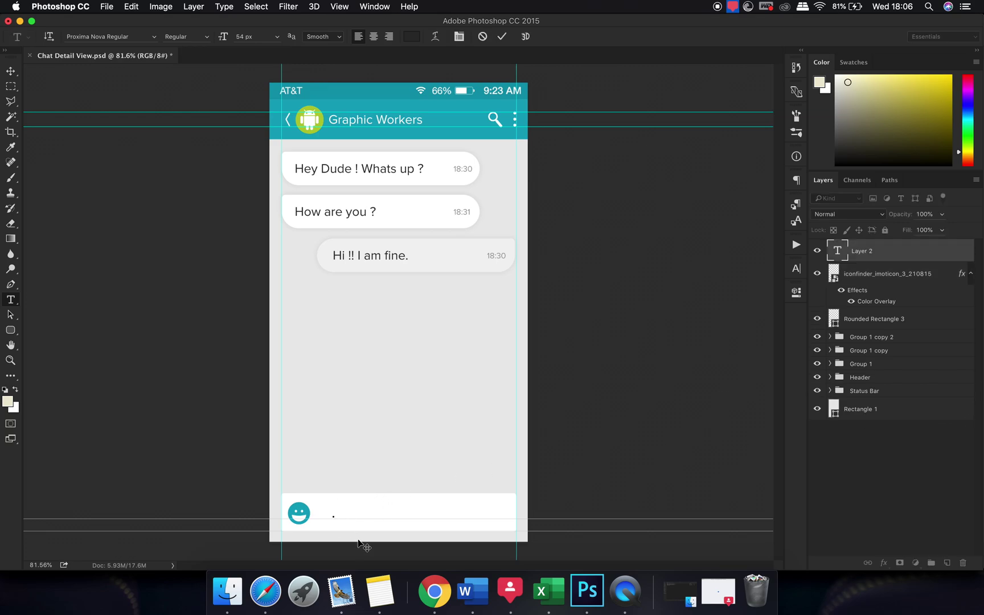
{"action": "type", "text": "Tyoe message here"}
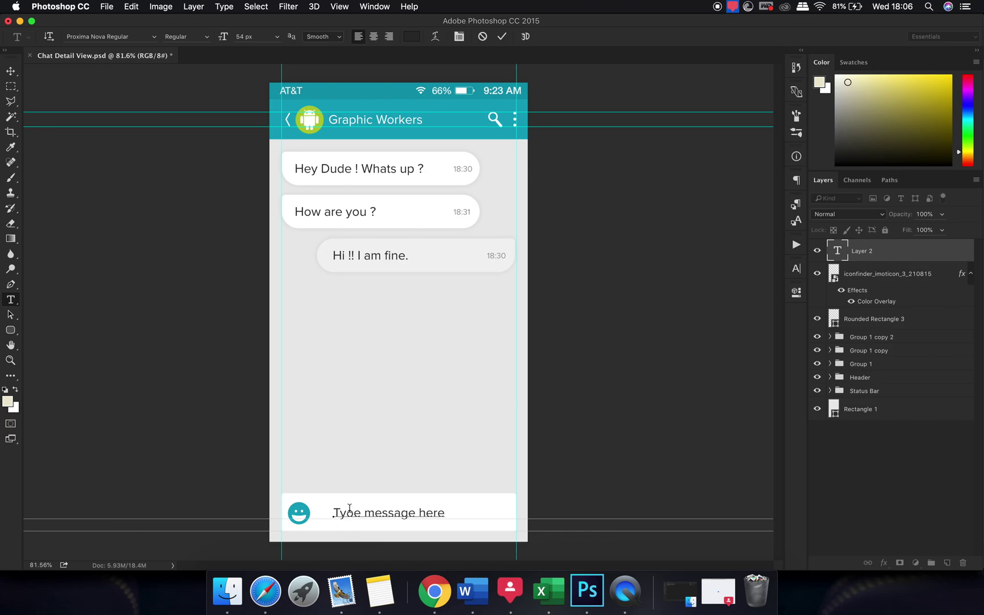
{"action": "key", "text": "BackSpace"}
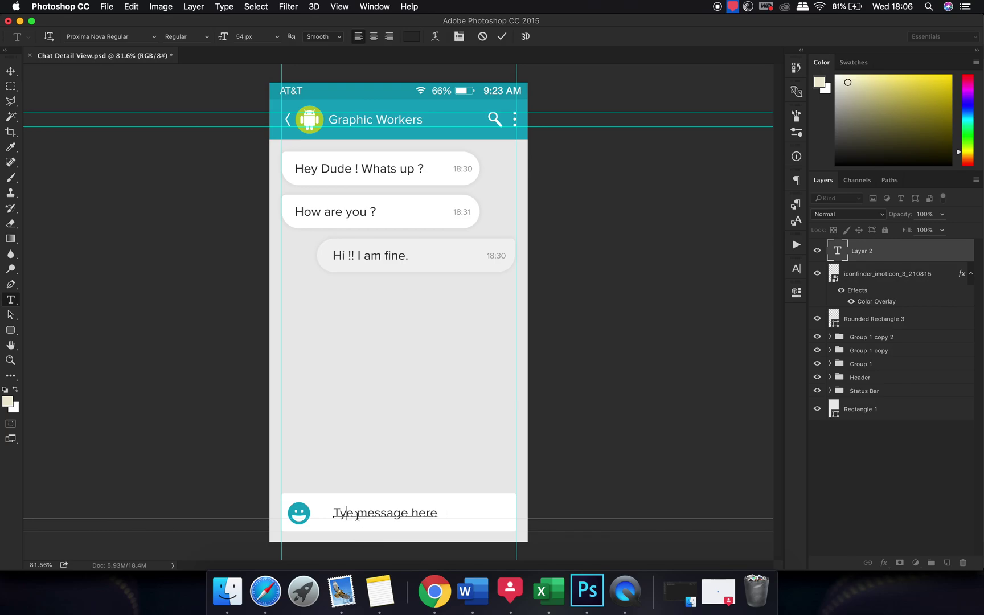
{"action": "type", "text": "p"}
{"action": "left_click", "coordinate": [502, 37]}
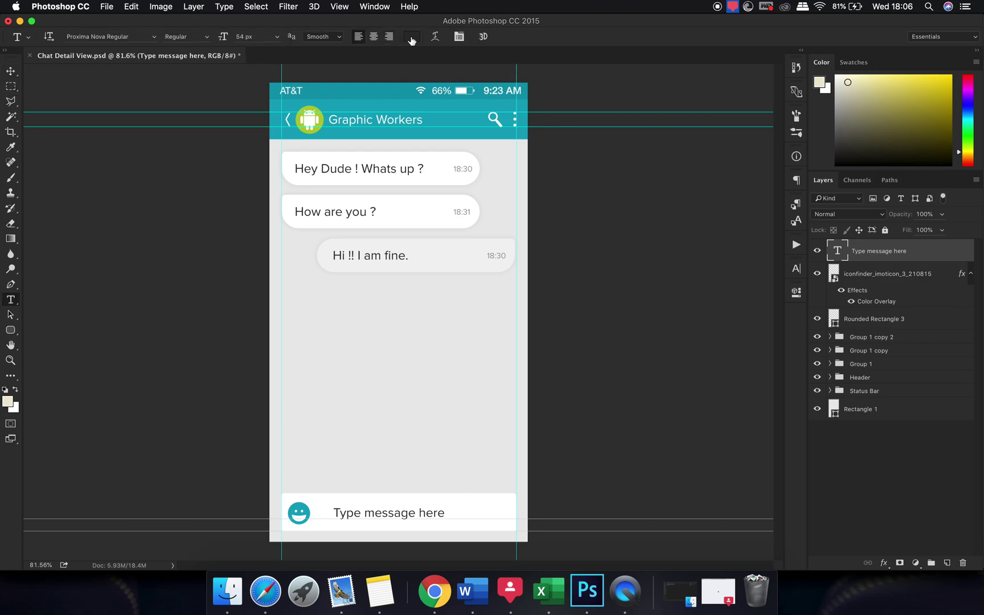
Step: Colour the placeholder light grey (#adadad) and move it left beside the smiley
{"action": "left_click", "coordinate": [411, 37]}
{"action": "left_click", "coordinate": [463, 264]}
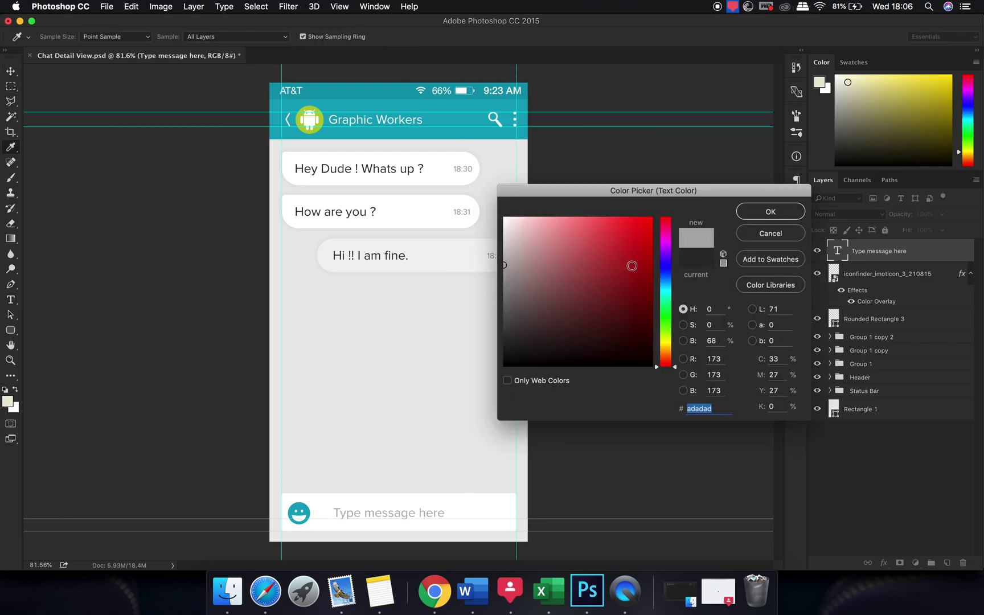
{"action": "left_click", "coordinate": [762, 213]}
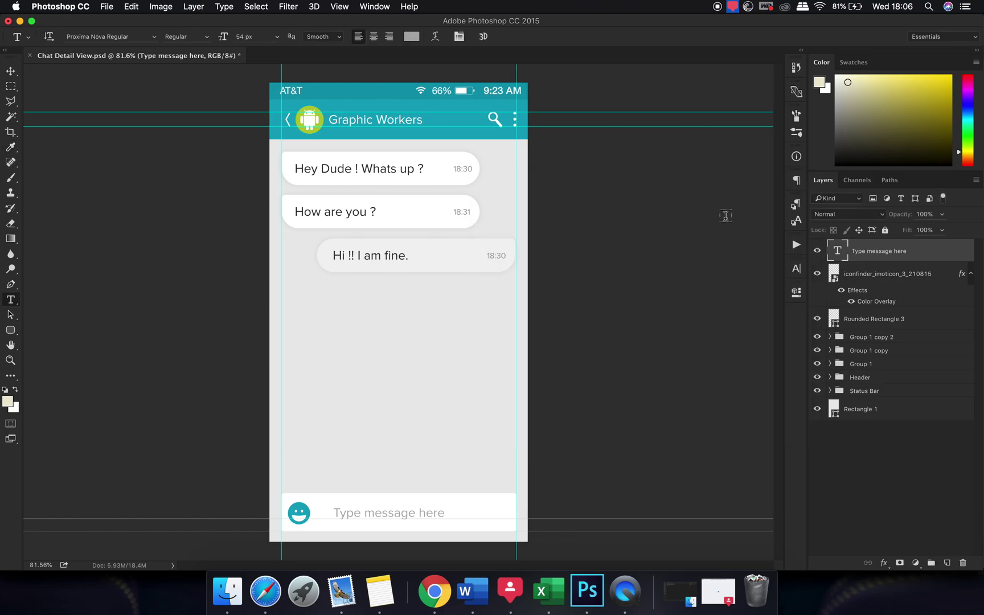
{"action": "left_click", "coordinate": [796, 268]}
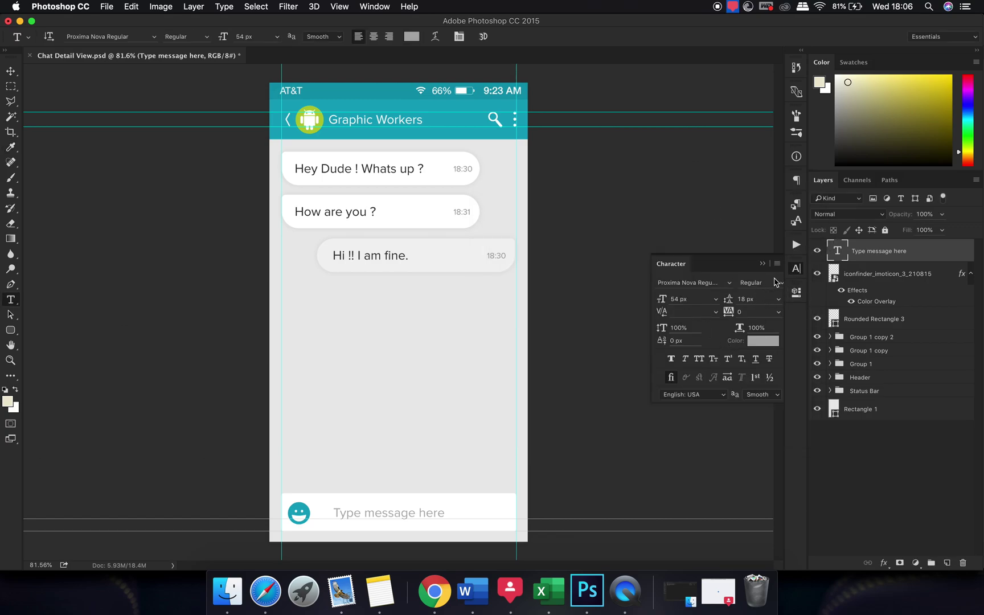
{"action": "left_click", "coordinate": [762, 266]}
{"action": "key", "text": "v"}
{"action": "left_click_drag", "start_coordinate": [450, 508], "coordinate": [447, 510]}
Step: Round the message bar corners to 80 px and nudge the placeholder text right
{"action": "left_click", "coordinate": [479, 501], "text": "super"}
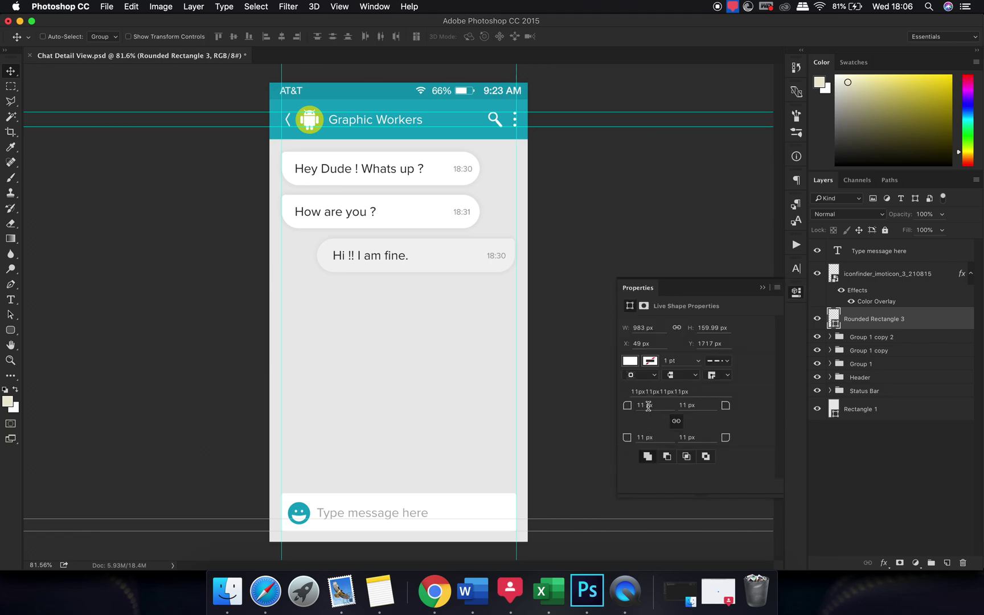
{"action": "left_click_drag", "start_coordinate": [646, 408], "coordinate": [820, 414]}
{"action": "left_click", "coordinate": [761, 288]}
{"action": "scroll", "coordinate": [523, 427], "scroll_direction": "down", "scroll_amount": 1}
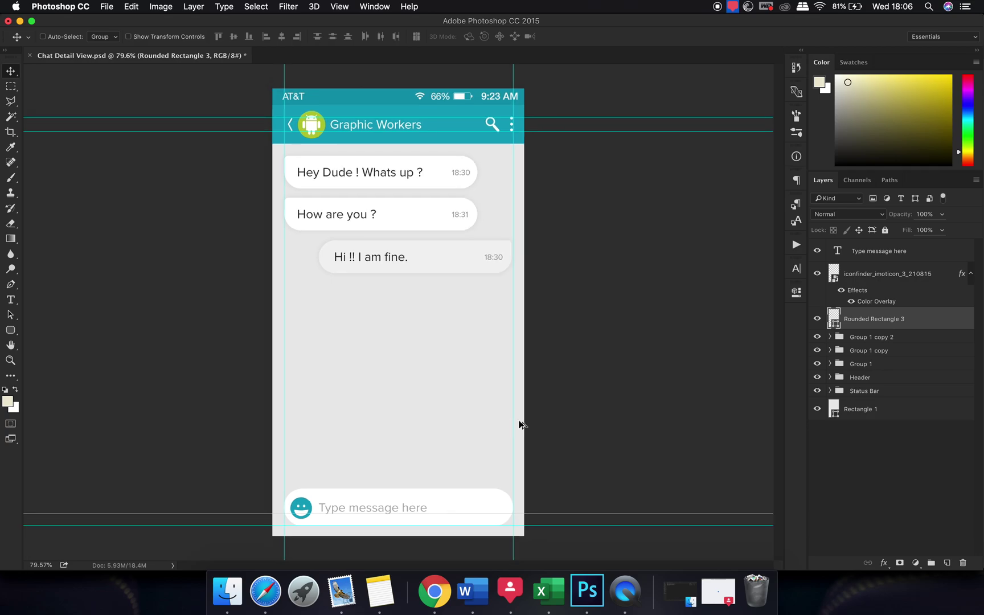
{"action": "left_click_drag", "start_coordinate": [419, 506], "coordinate": [450, 499]}
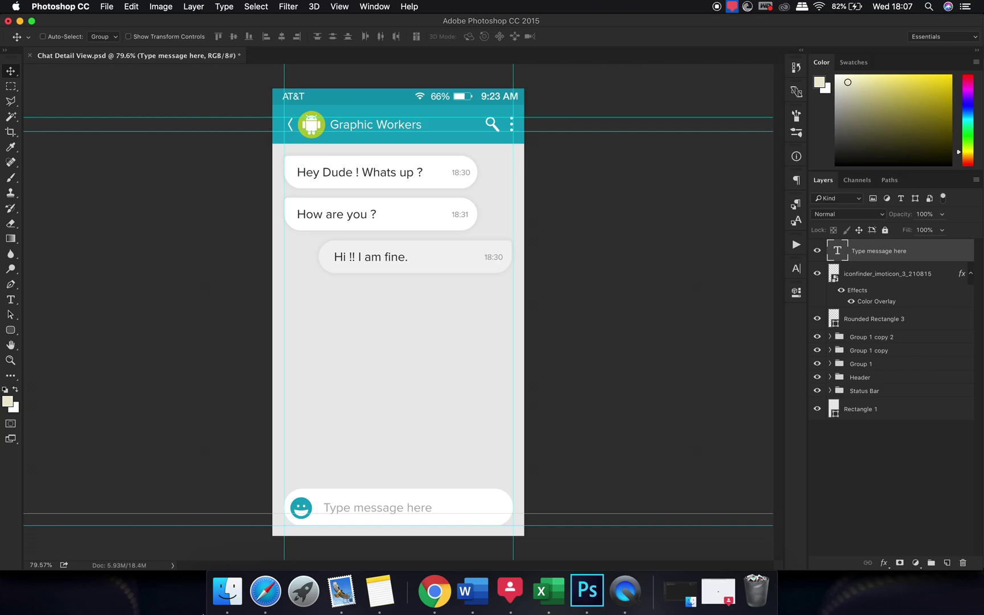
Step: Start a new Iconfinder search in Chrome with the word 'attach'
{"action": "left_click", "coordinate": [226, 592]}
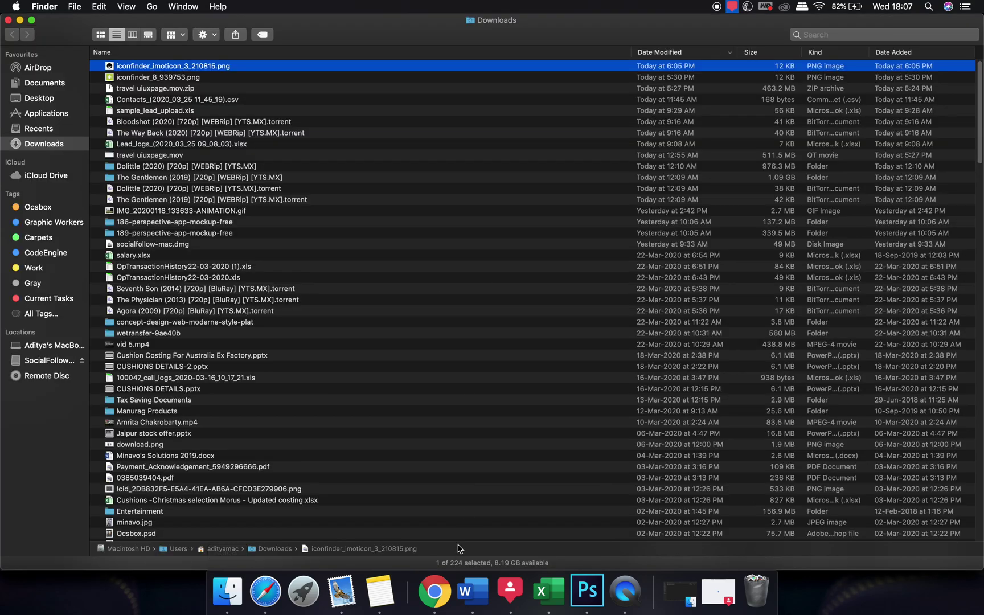
{"action": "left_click", "coordinate": [434, 592]}
{"action": "left_click", "coordinate": [245, 94]}
{"action": "type", "text": "a"}
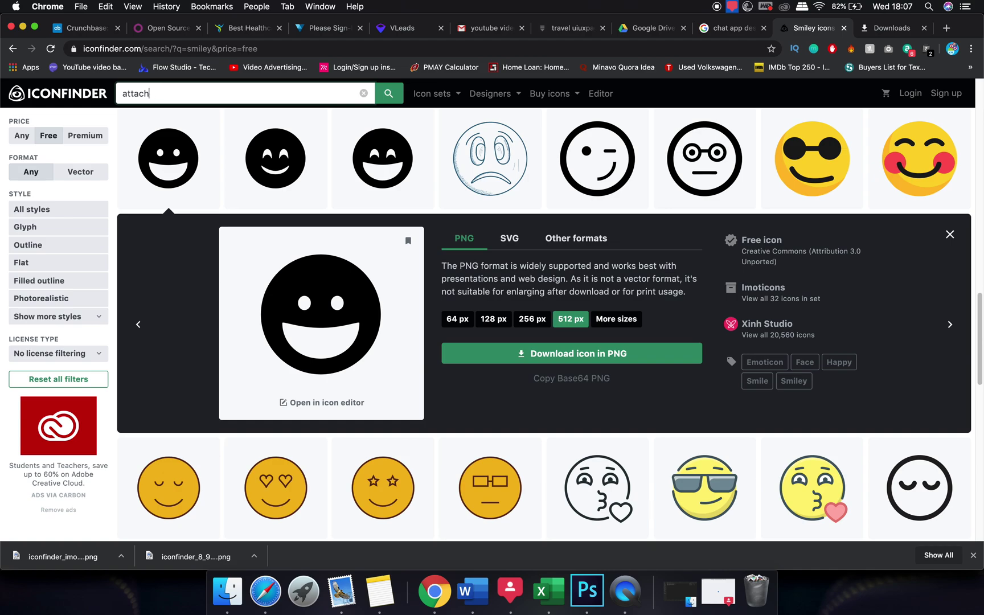
{"action": "type", "text": "ttach"}
Step: Run an Iconfinder search for 'attachment' icons
{"action": "key", "text": "BackSpace"}
{"action": "key", "text": "Down"}
{"action": "key", "text": "Return"}
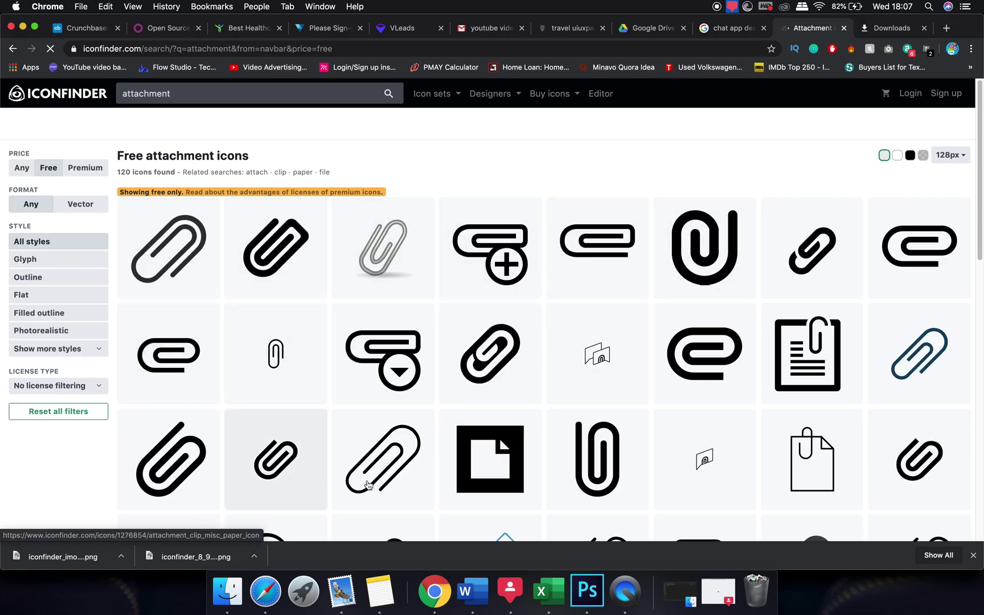
{"action": "key", "text": "super+Tab"}
{"action": "key", "text": "super+Tab"}
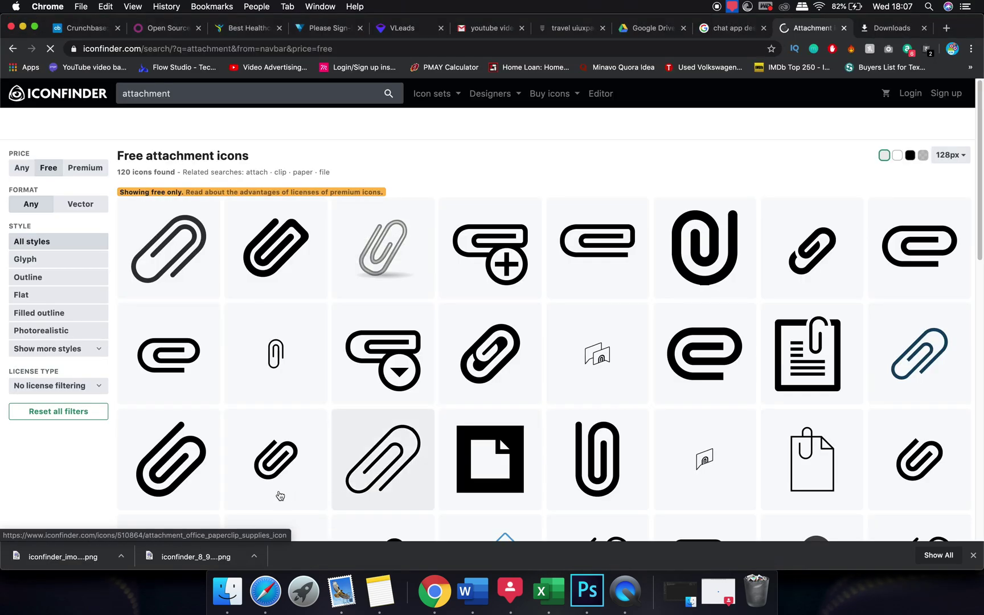
{"action": "scroll", "coordinate": [256, 467], "scroll_direction": "down", "scroll_amount": 1}
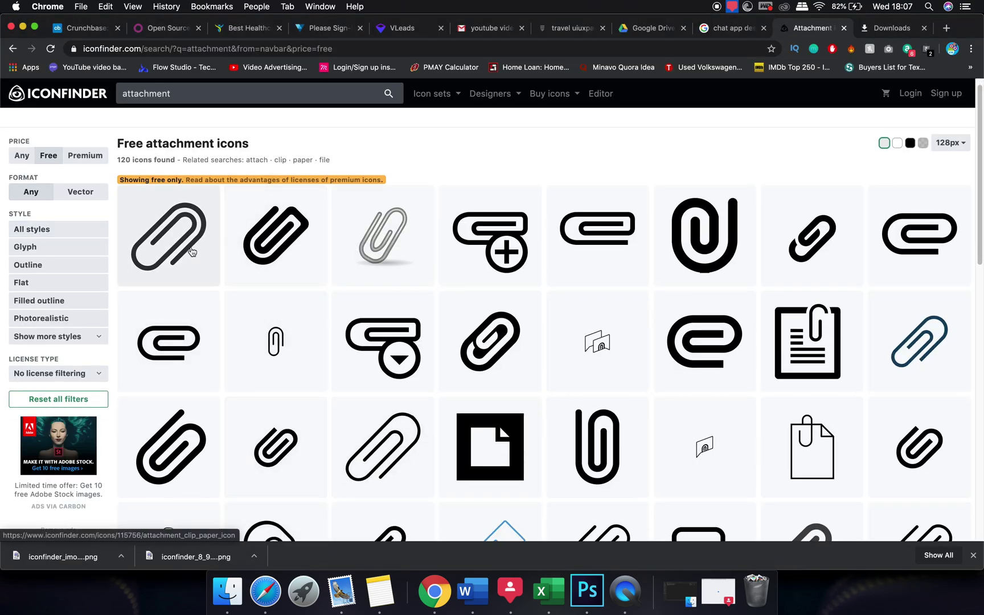
Step: Download the outlined paperclip icon as a PNG and drag it from Finder into Photoshop
{"action": "left_click", "coordinate": [248, 241]}
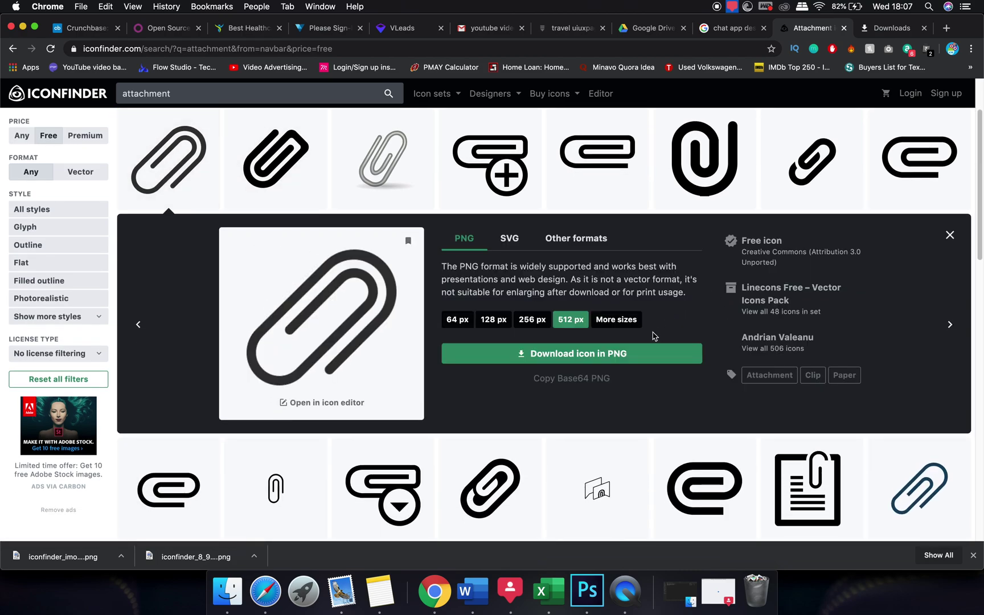
{"action": "left_click", "coordinate": [591, 356]}
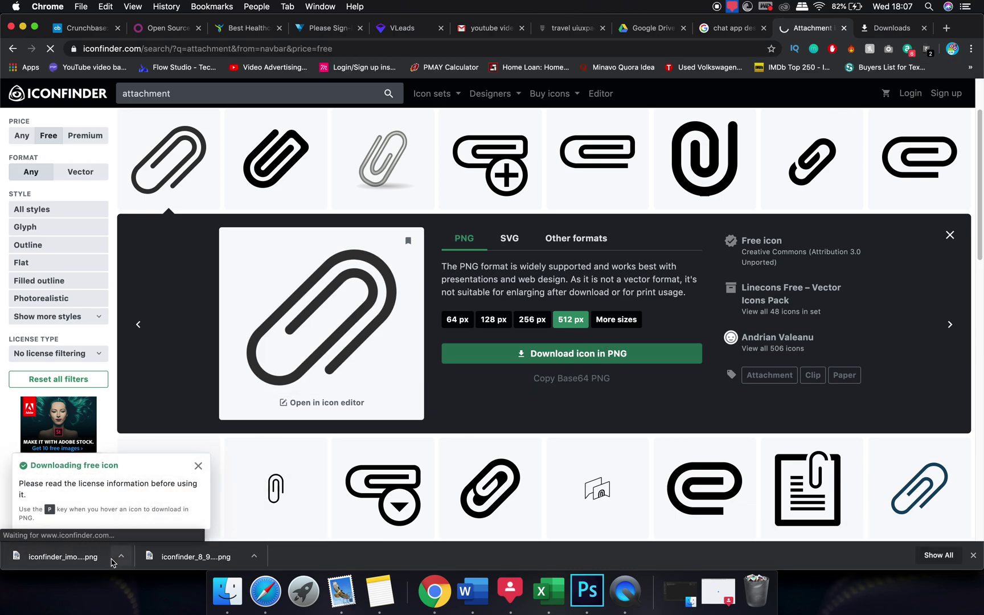
{"action": "right_click", "coordinate": [112, 563]}
{"action": "left_click", "coordinate": [145, 538]}
{"action": "left_click_drag", "start_coordinate": [170, 66], "coordinate": [474, 472]}
Step: Shrink the paperclip, move it to the message bar's right end, and set 64% opacity
{"action": "left_click_drag", "start_coordinate": [457, 254], "coordinate": [408, 304]}
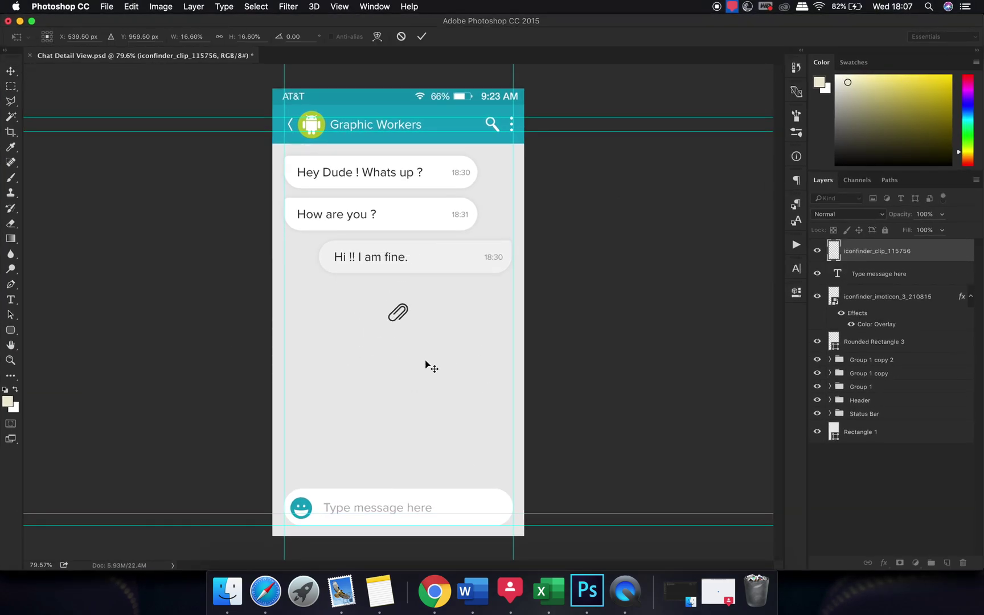
{"action": "key", "text": "Return"}
{"action": "left_click_drag", "start_coordinate": [436, 343], "coordinate": [529, 541]}
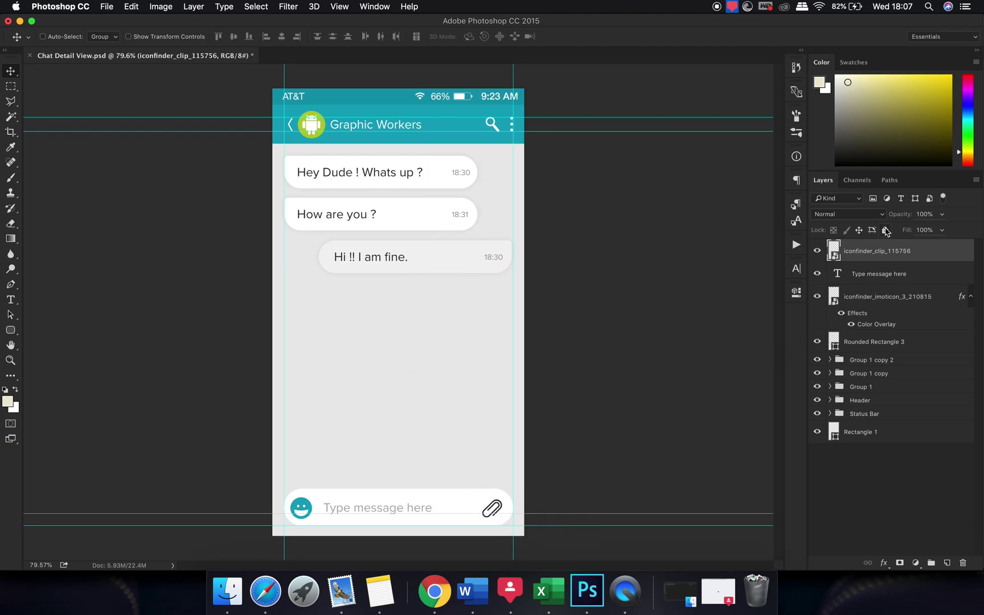
{"action": "key", "text": "6"}
{"action": "key", "text": "4"}
{"action": "left_click", "coordinate": [820, 495]}
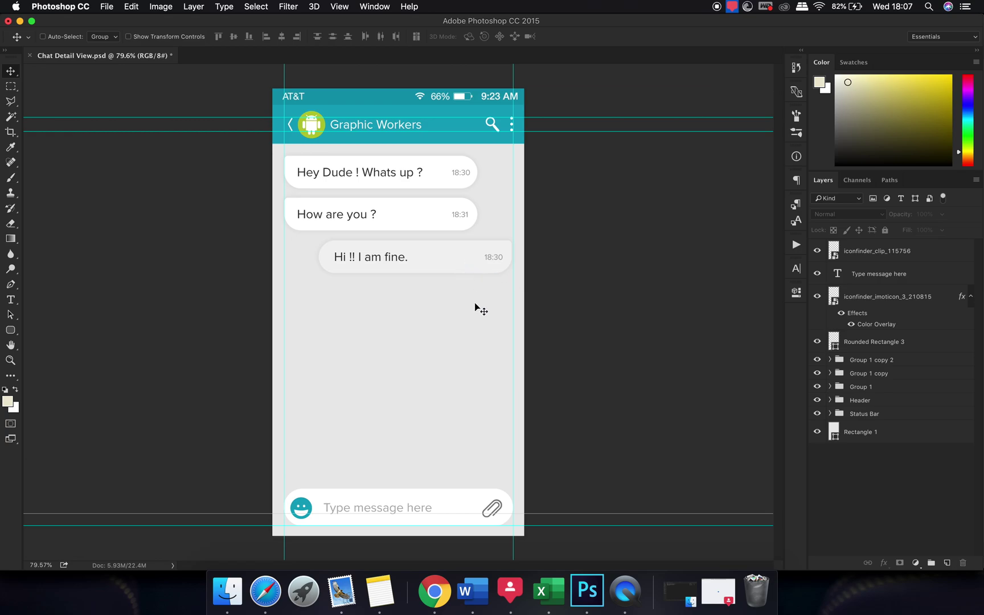
{"action": "scroll", "coordinate": [475, 303], "scroll_direction": "down", "scroll_amount": 1}
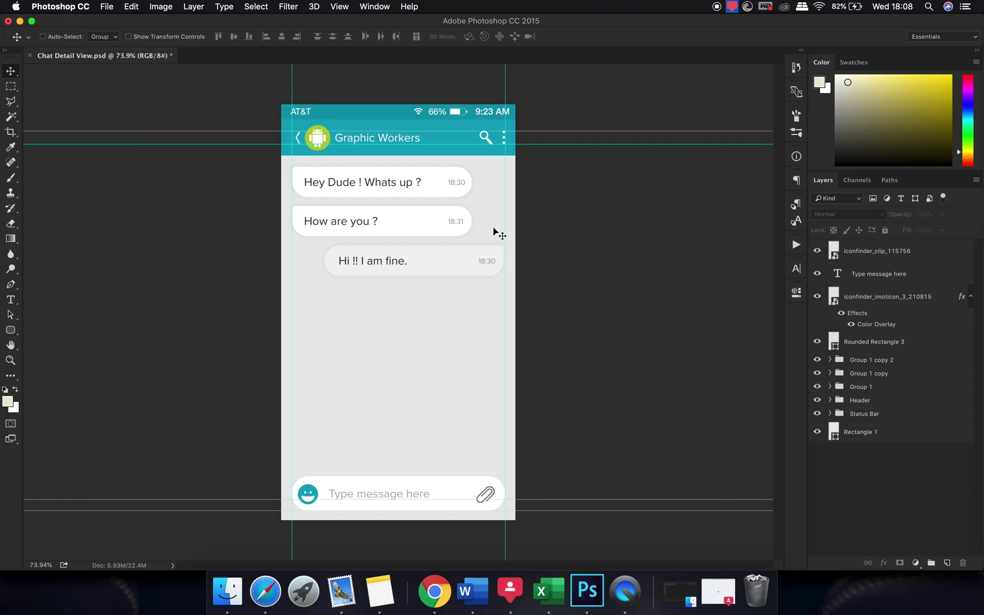
Step: Move the reply text right and narrow the 'How are you ?' bubble to 643 px
{"action": "left_click_drag", "start_coordinate": [395, 263], "coordinate": [468, 335]}
{"action": "left_click", "coordinate": [403, 226], "text": "super"}
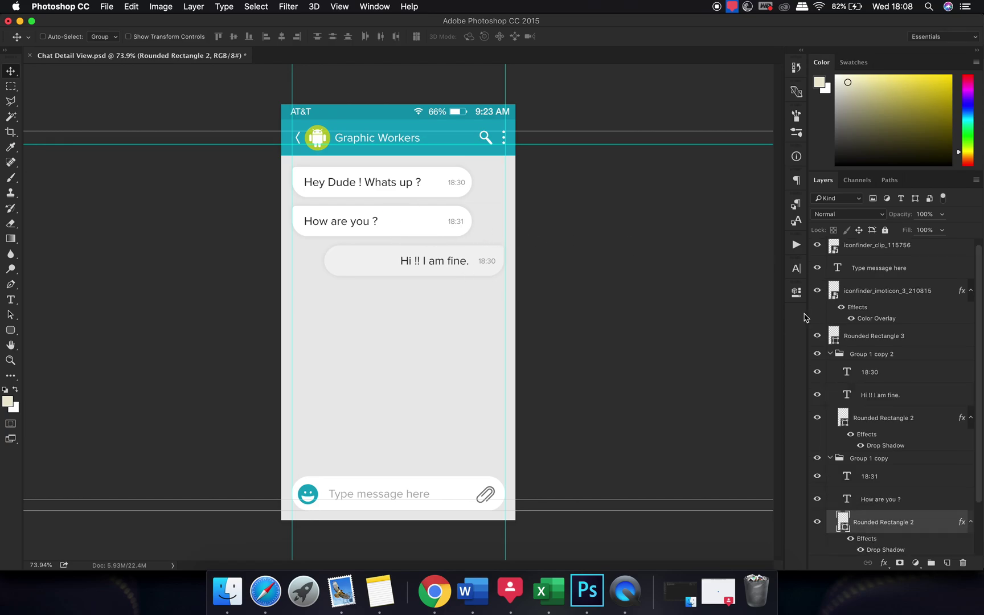
{"action": "left_click_drag", "start_coordinate": [643, 327], "coordinate": [529, 330]}
{"action": "key", "text": "super"}
{"action": "left_click", "coordinate": [457, 223], "text": "super"}
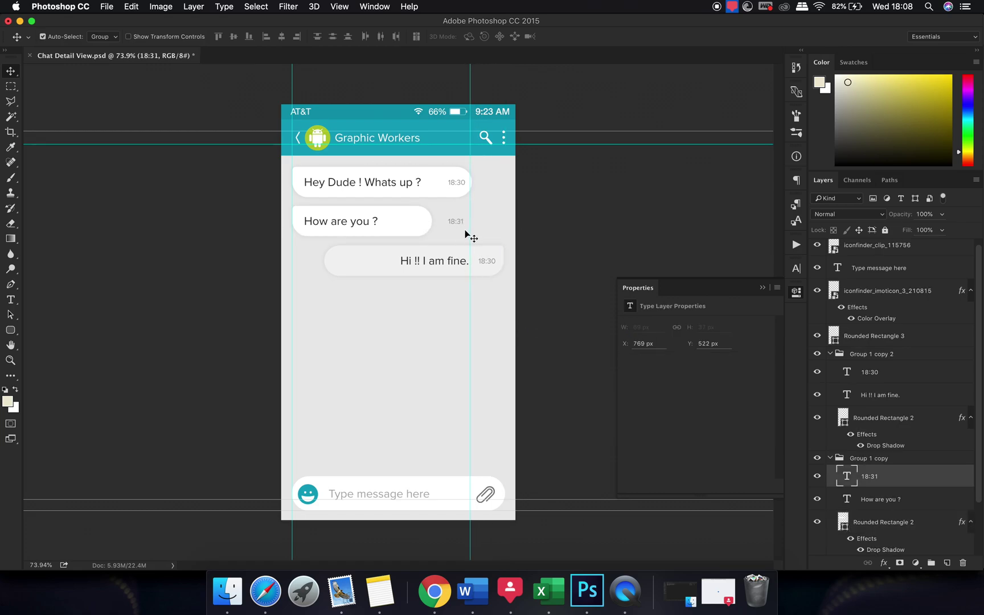
{"action": "left_click_drag", "start_coordinate": [469, 228], "coordinate": [439, 227]}
{"action": "key", "text": "super+z"}
Step: Narrow the 'Hi !! I am fine.' bubble to 539 px to fit its text
{"action": "left_click", "coordinate": [328, 259], "text": "super"}
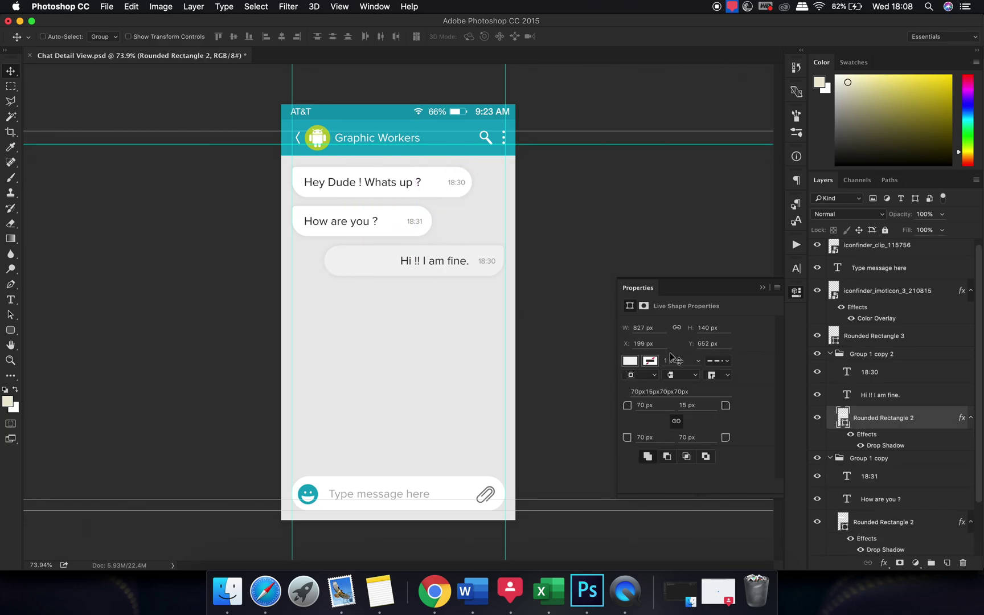
{"action": "left_click_drag", "start_coordinate": [639, 329], "coordinate": [516, 342]}
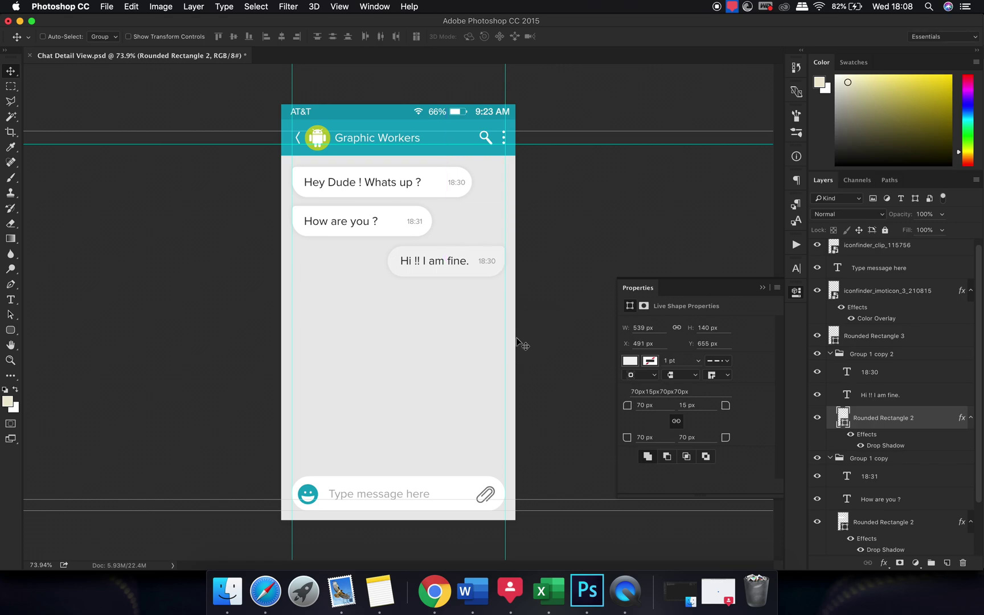
{"action": "left_click", "coordinate": [761, 287]}
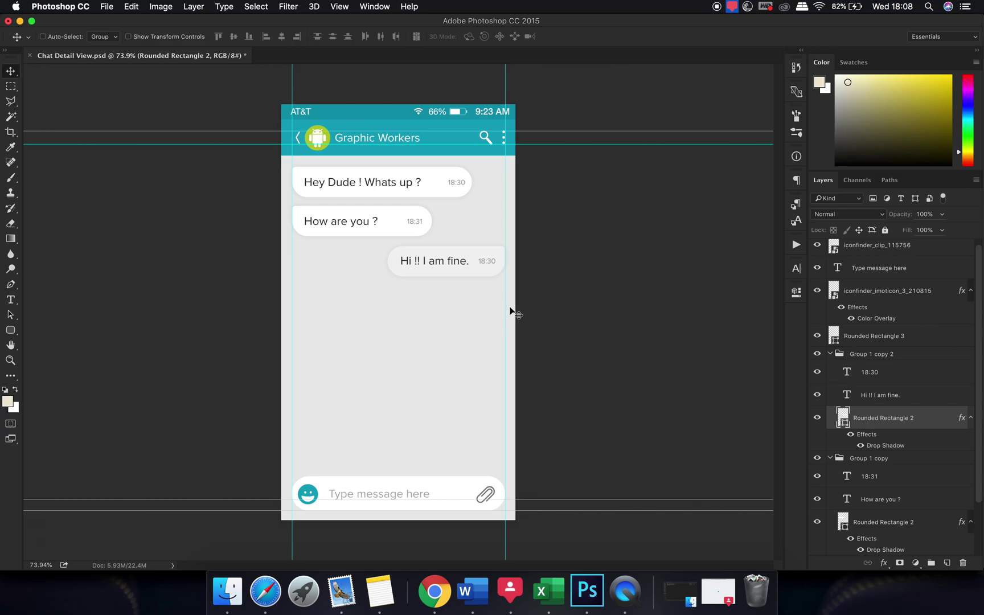
{"action": "scroll", "coordinate": [479, 292], "scroll_direction": "down", "scroll_amount": 1}
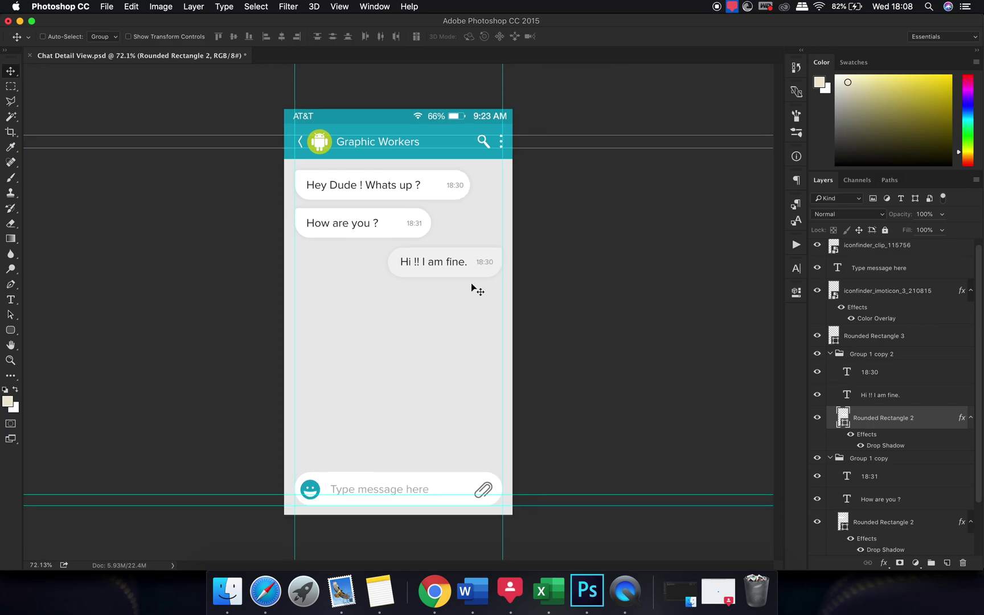
Step: Recolour the chat background rectangle to the header's teal, #0d97af
{"action": "left_click", "coordinate": [459, 317], "text": "super"}
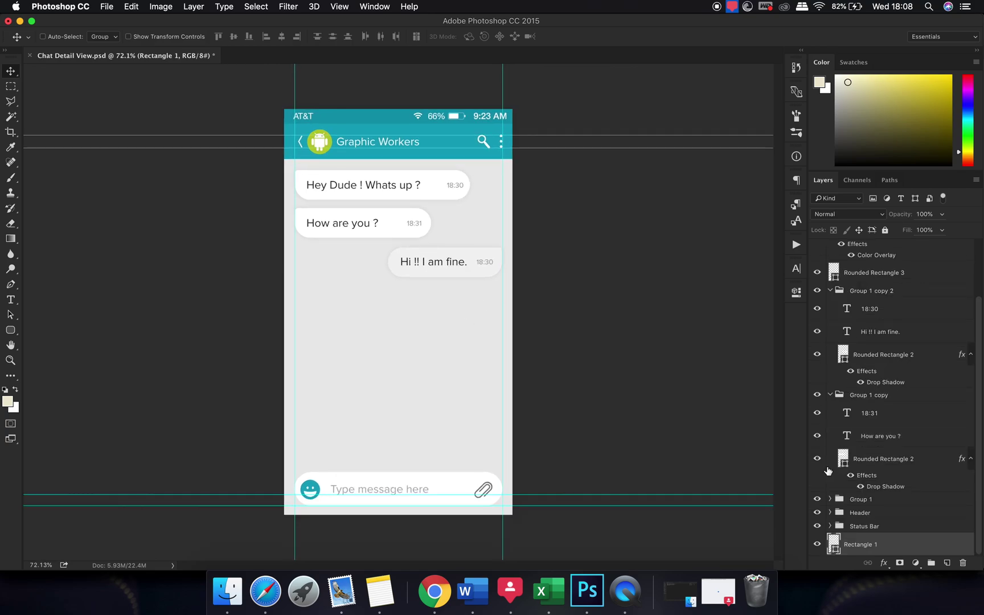
{"action": "double_click", "coordinate": [832, 543]}
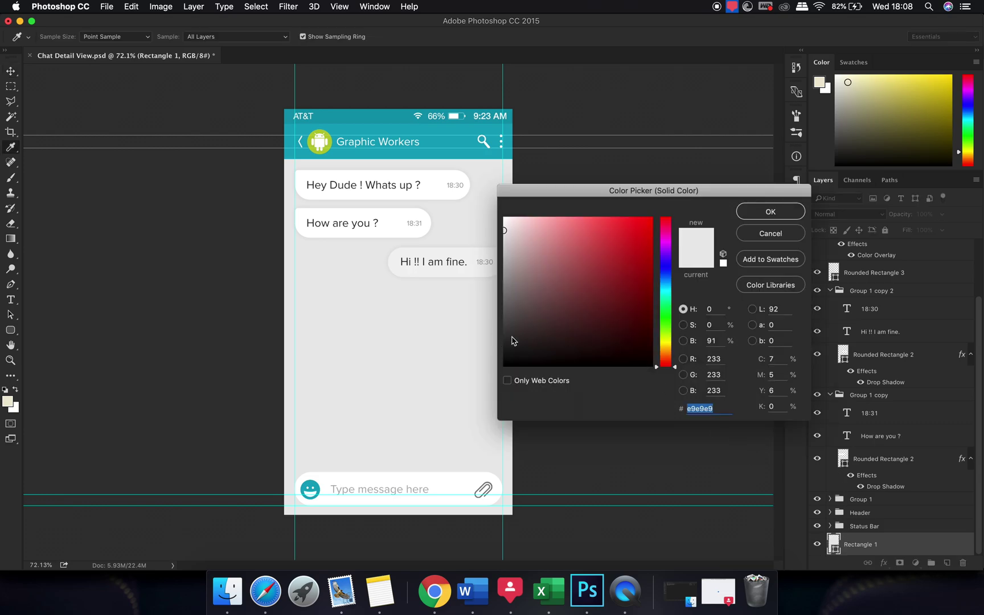
{"action": "left_click_drag", "start_coordinate": [509, 334], "coordinate": [494, 342]}
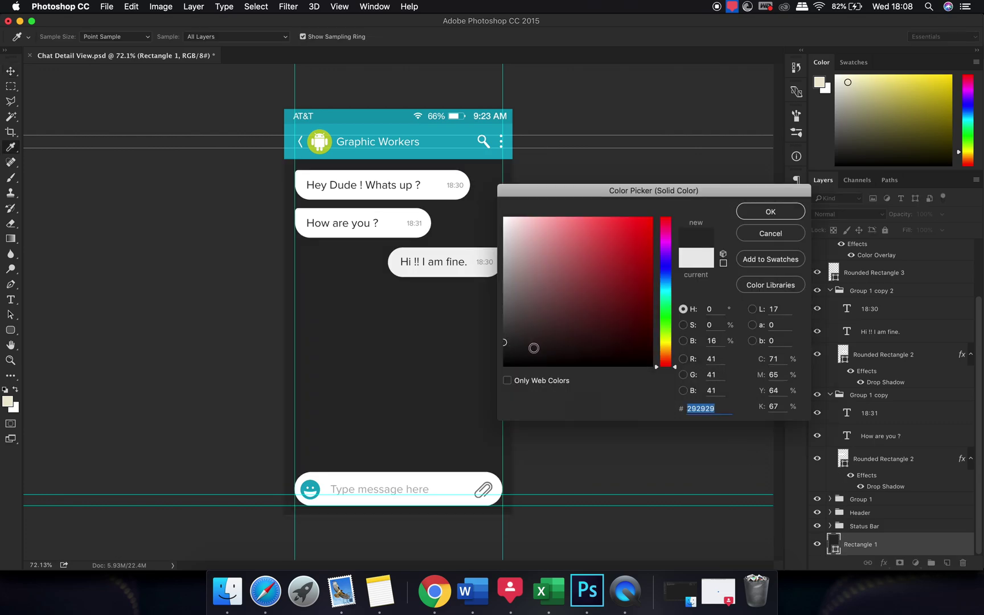
{"action": "left_click", "coordinate": [458, 155]}
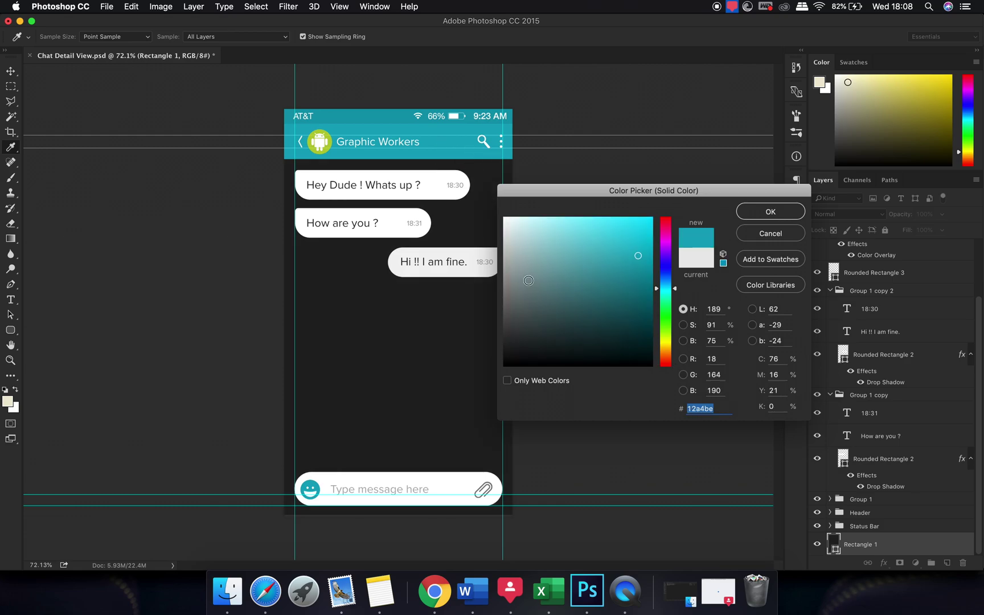
{"action": "mouse_move", "coordinate": [638, 256]}
{"action": "left_mouse_down"}
{"action": "mouse_move", "coordinate": [618, 291]}
{"action": "mouse_move", "coordinate": [630, 268]}
{"action": "left_mouse_up"}
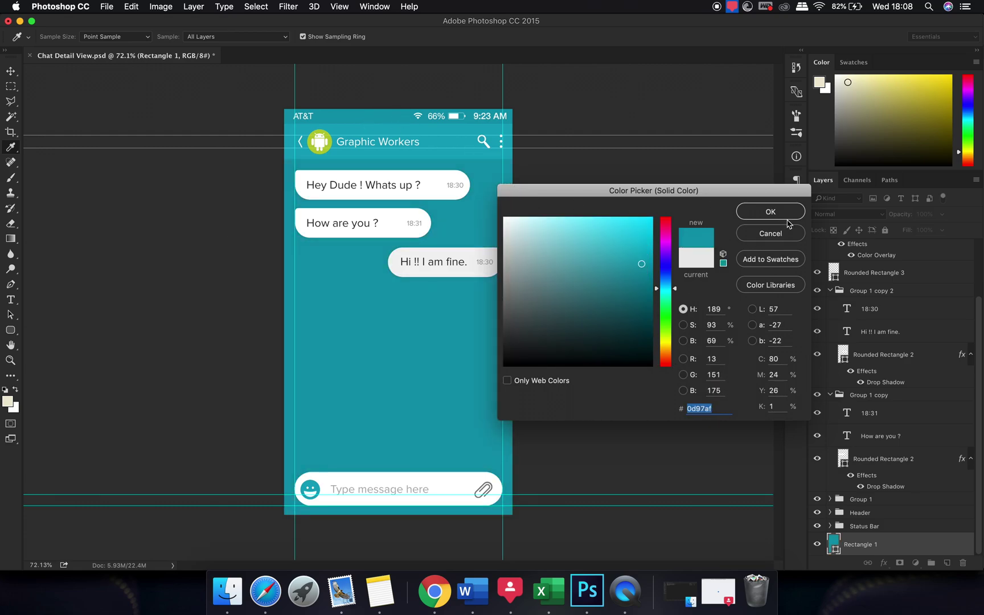
{"action": "left_click", "coordinate": [770, 212]}
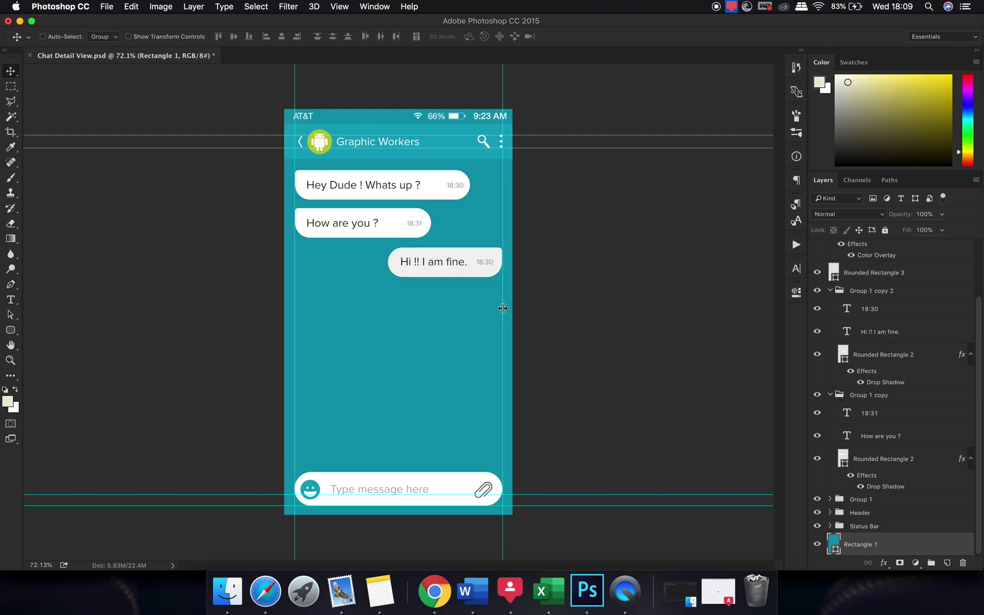
Step: Collapse the Group 1 copy 2 and Group 1 copy folders and clear the layer selection
{"action": "scroll", "coordinate": [888, 371], "scroll_direction": "up", "scroll_amount": 3}
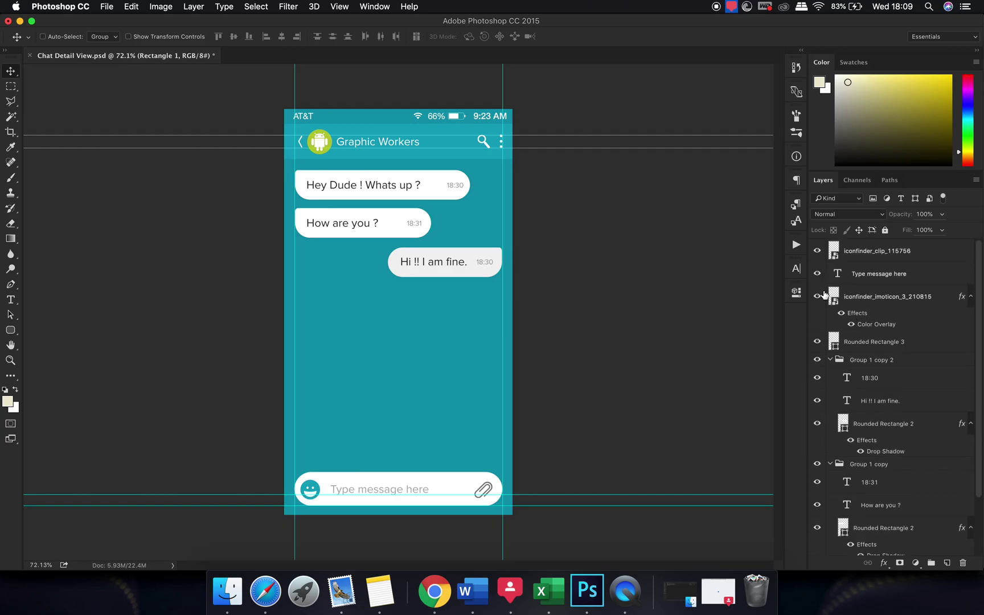
{"action": "left_click", "coordinate": [831, 360]}
{"action": "left_click", "coordinate": [830, 373]}
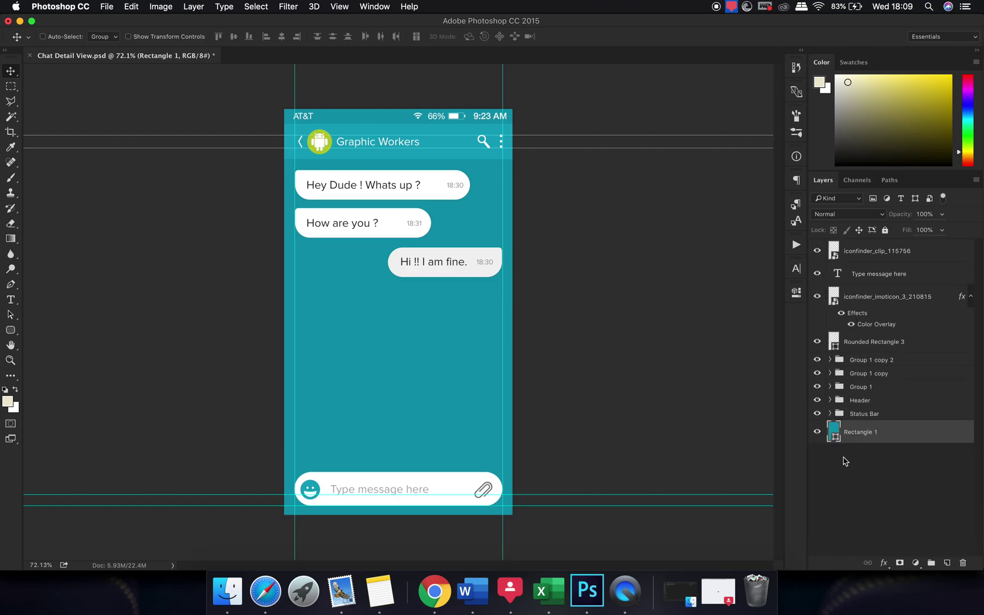
{"action": "left_click", "coordinate": [841, 459]}
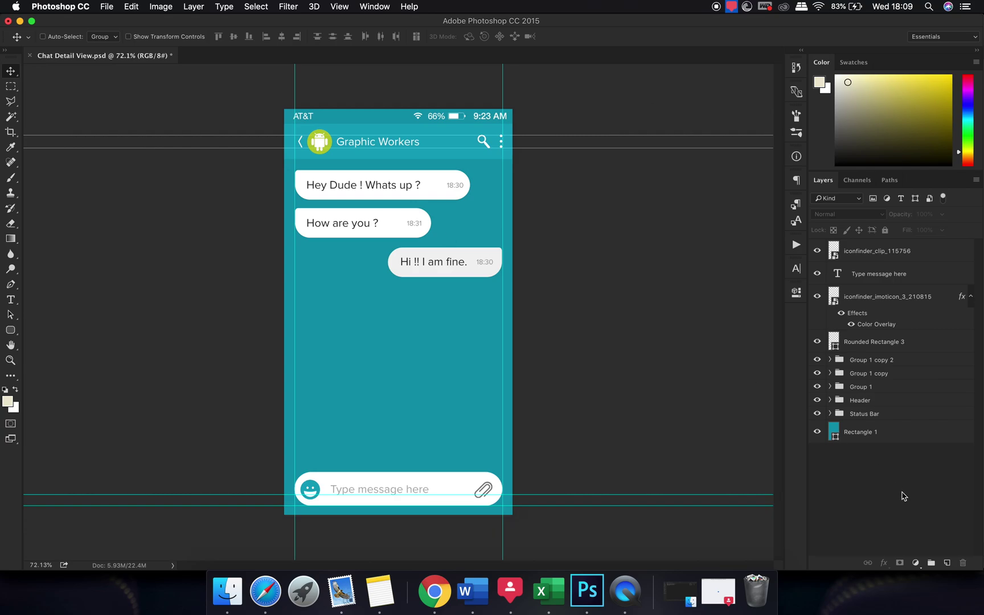